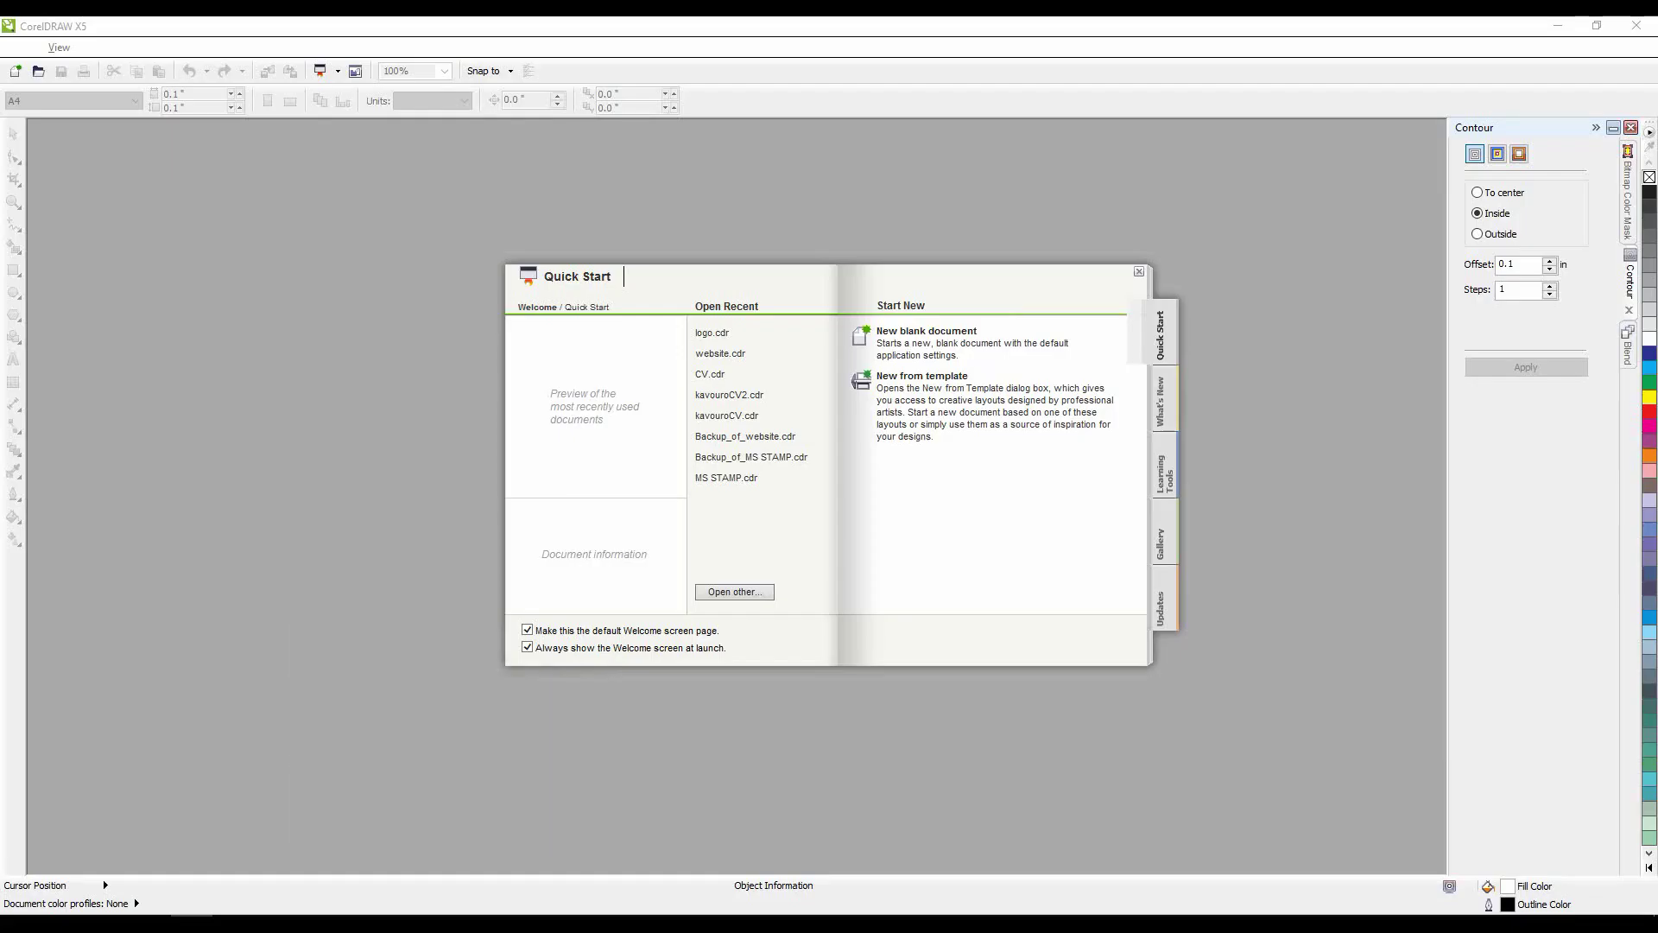
Create a new blank A4 document and add the artistic text "Like & Subscribe" across the page's left edge
click(927, 332)
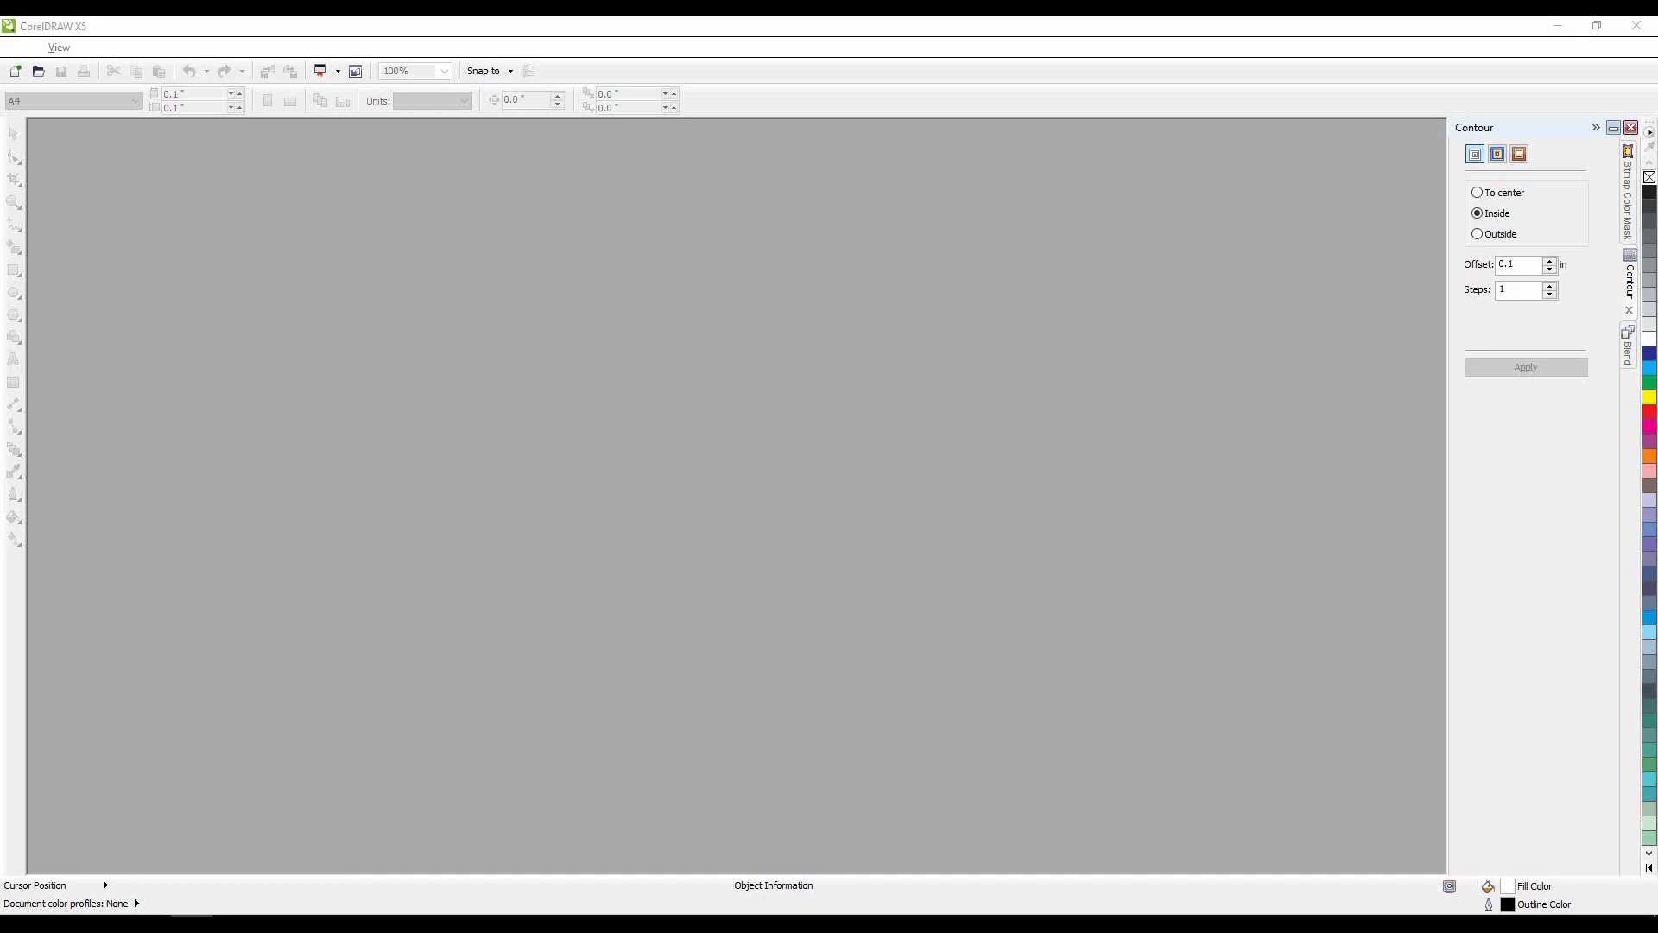
click(829, 629)
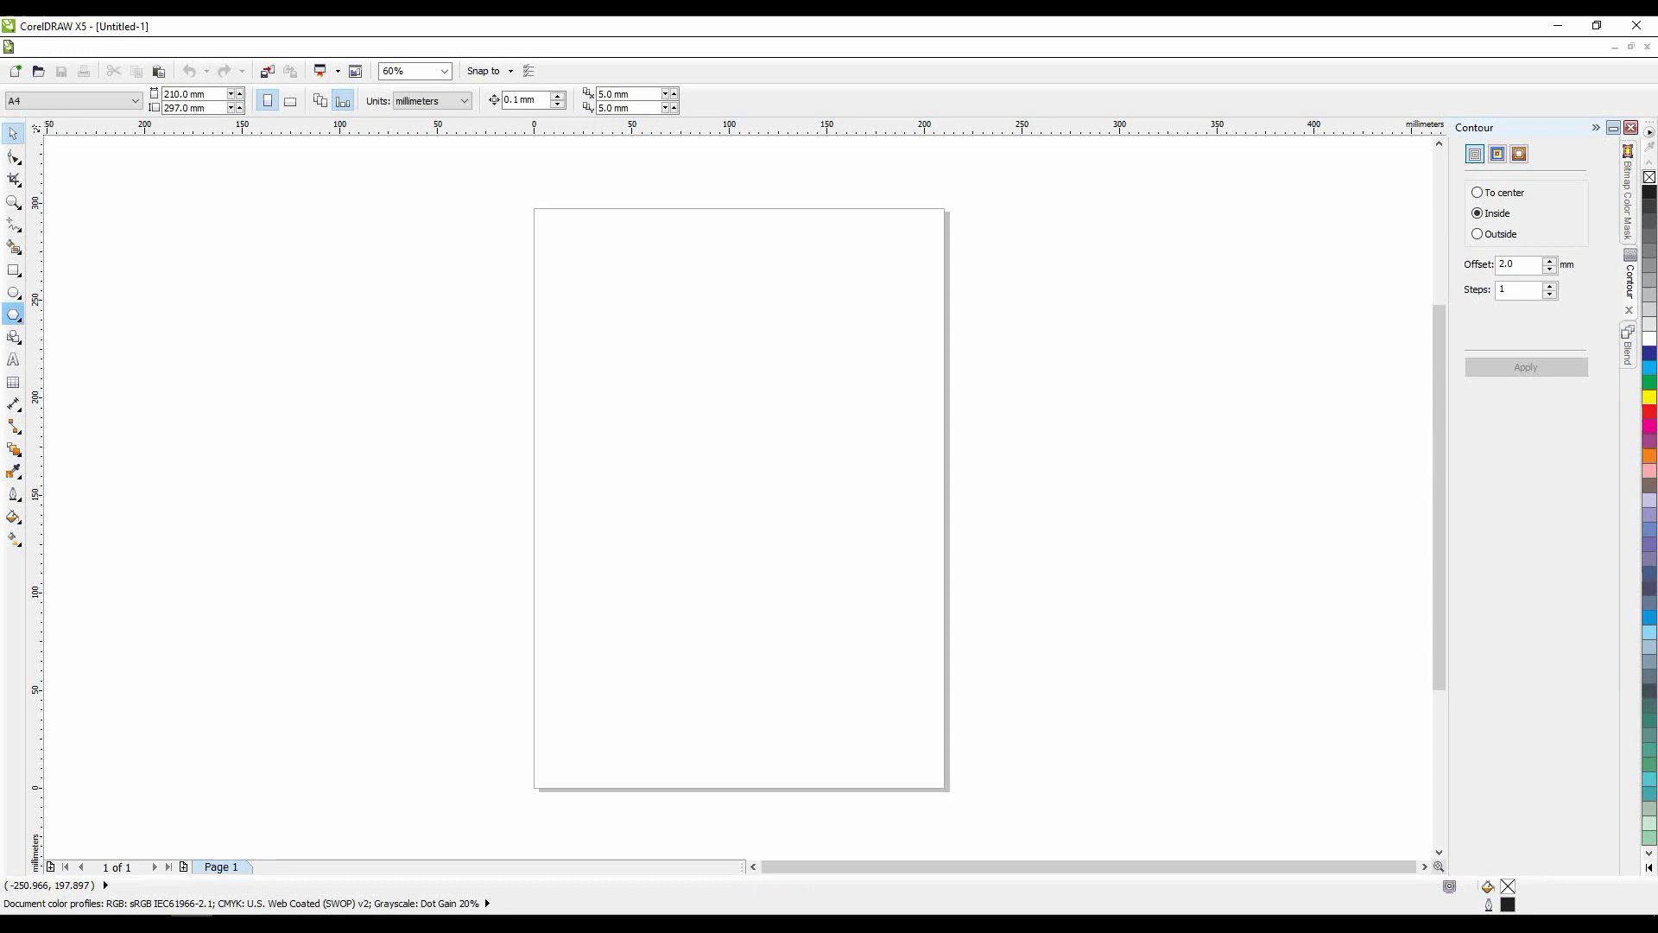
click(13, 359)
click(431, 429)
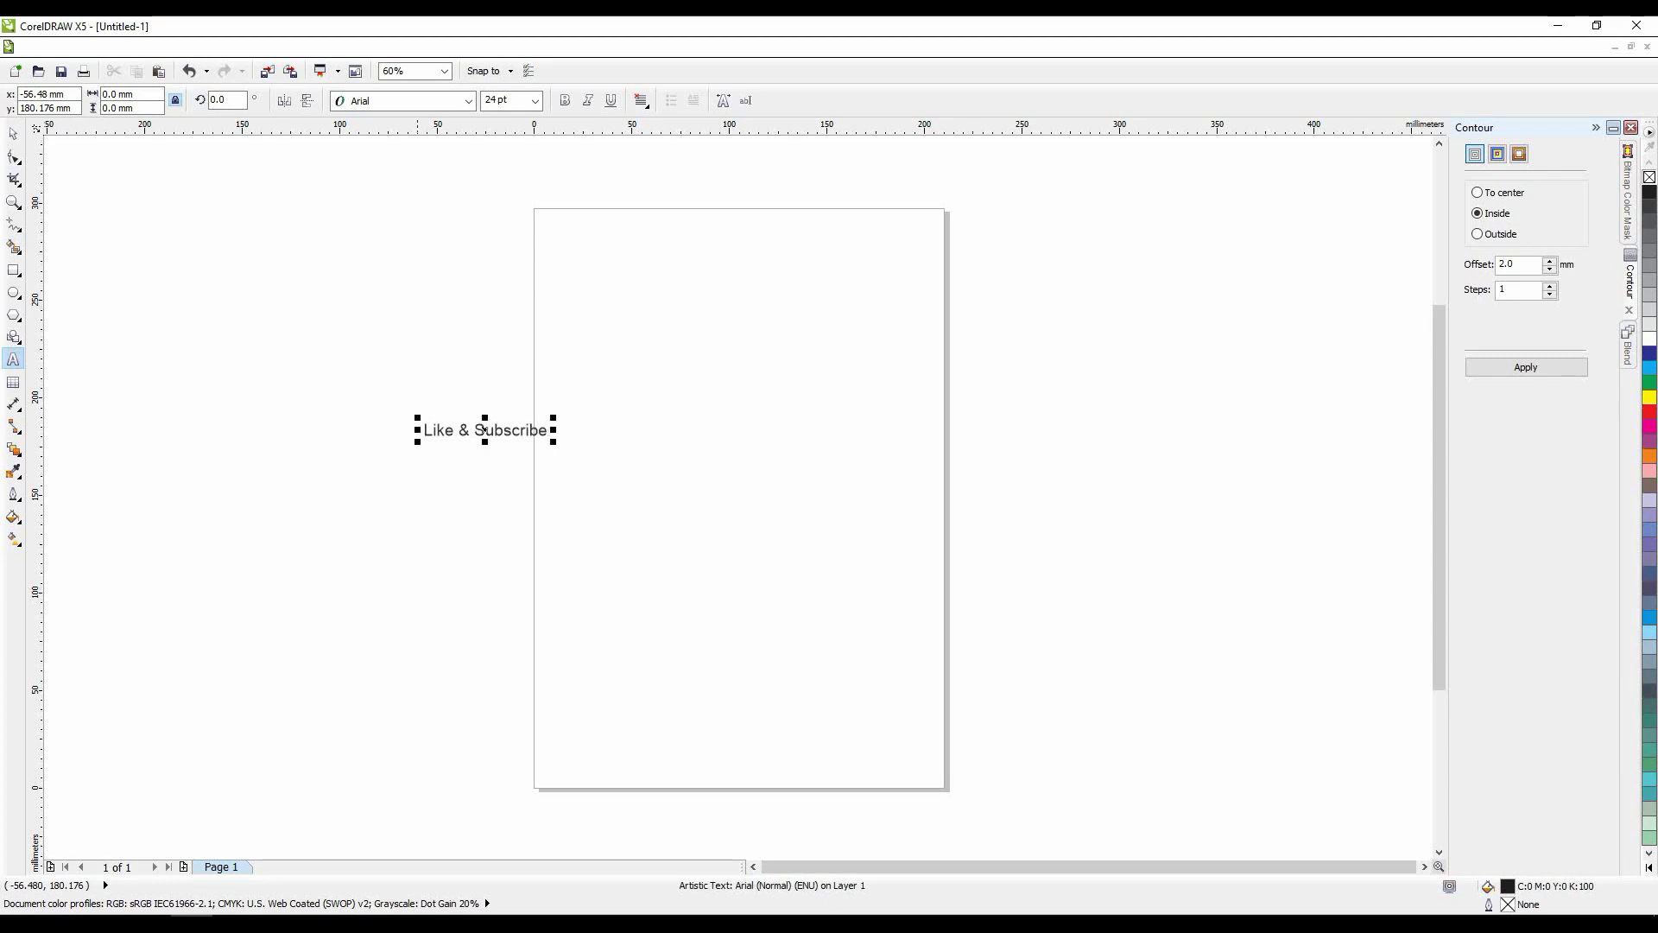
Enlarge the "Like & Subscribe" text about its centre to about 1,108 mm wide
shift+drag(552, 418, 1432, 314)
scroll(1149, 490, down, 6)
key(shift+F2)
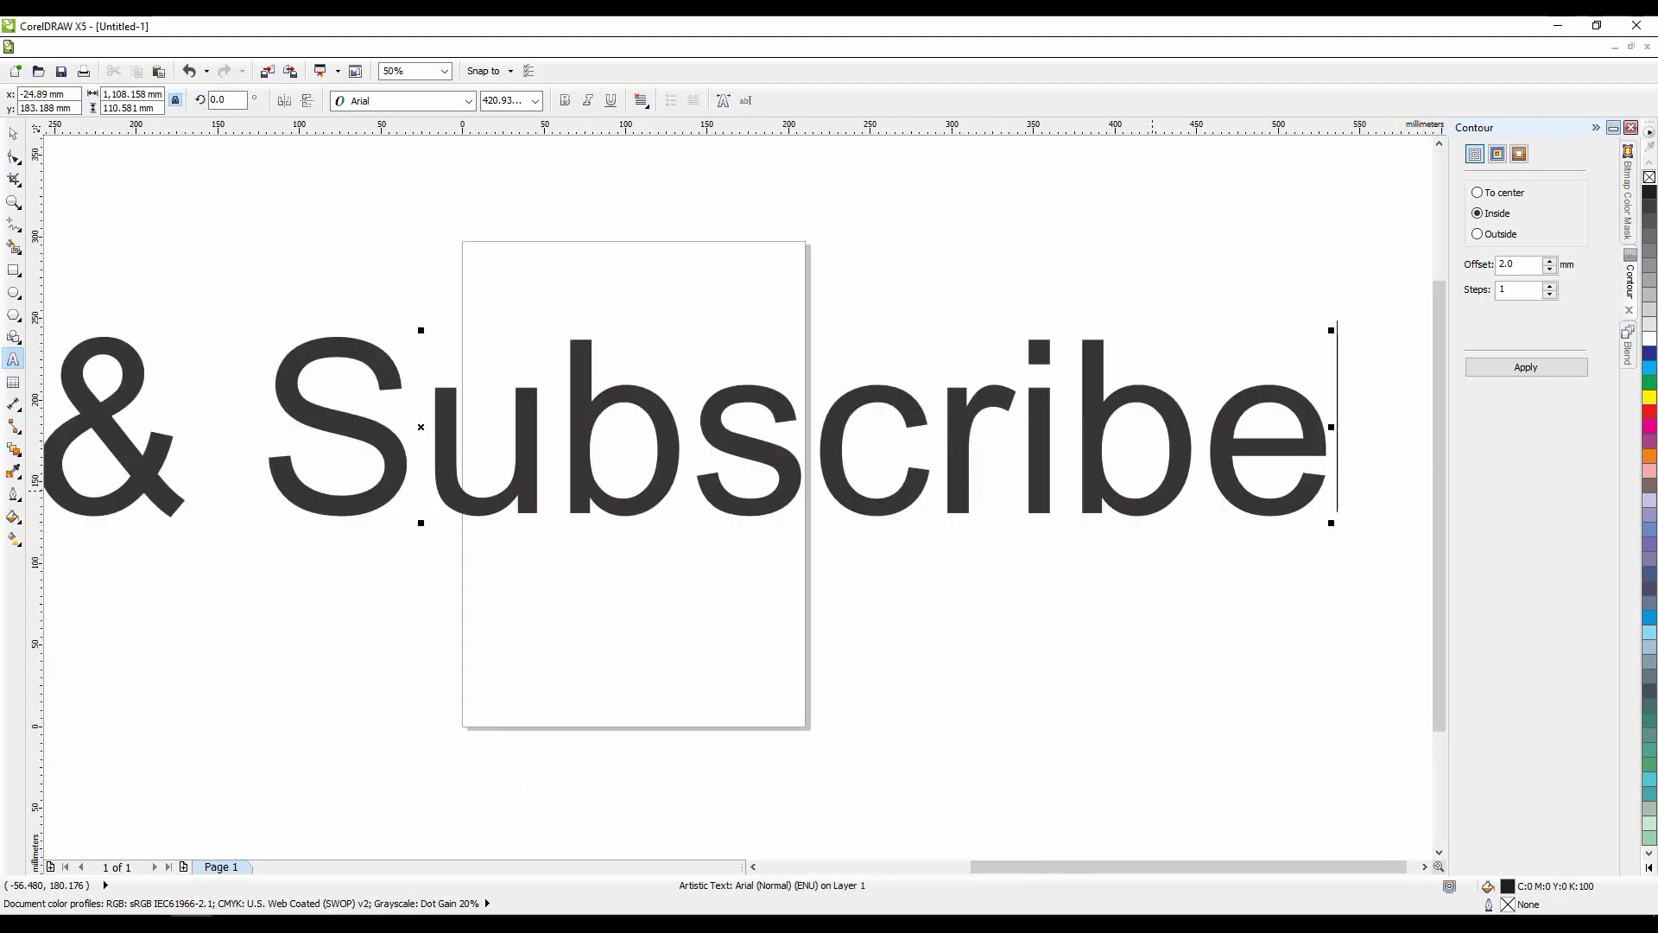
Try to set the text's font to Copperplate Gothic Bold
click(468, 101)
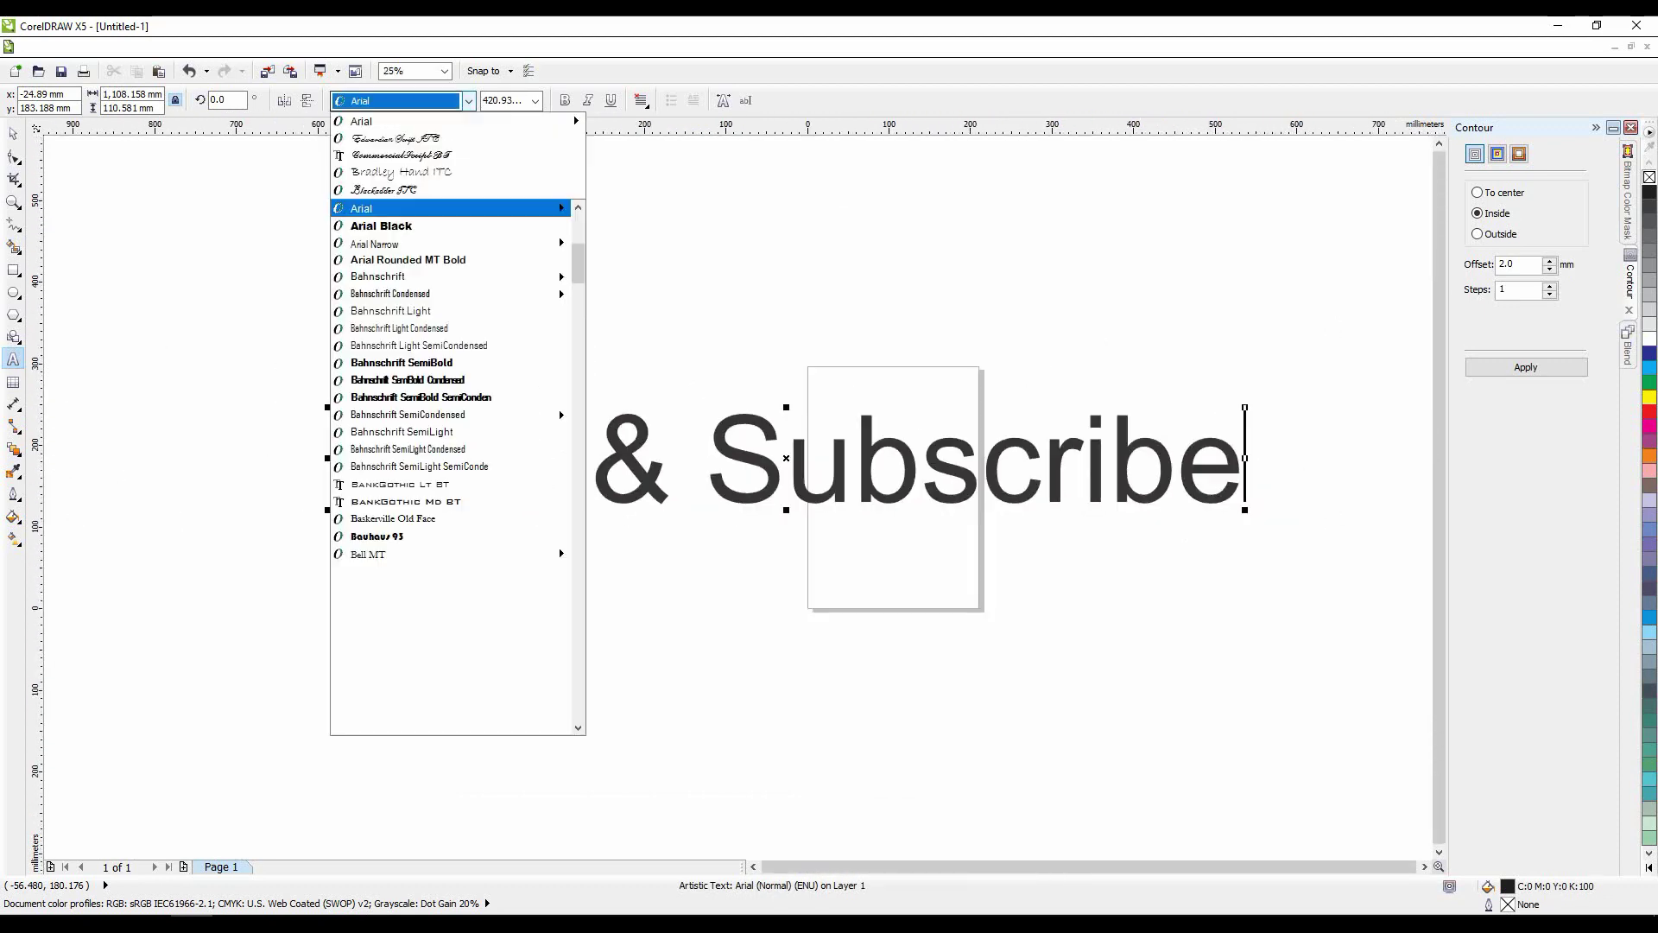
drag(577, 262, 577, 328)
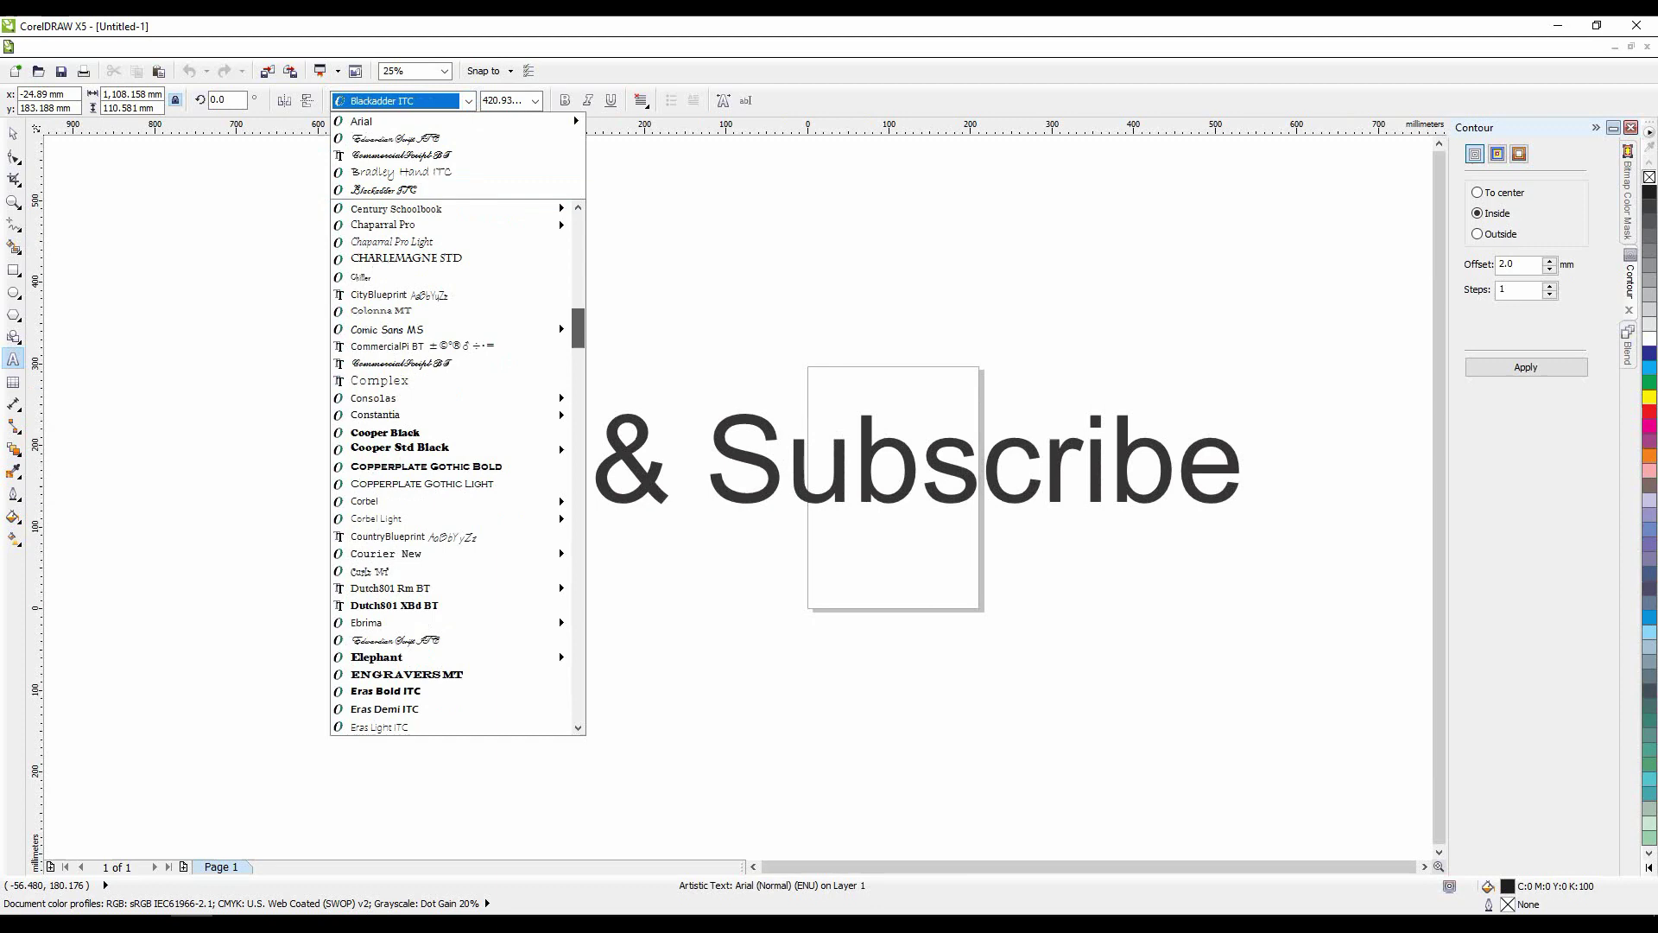
key(Return)
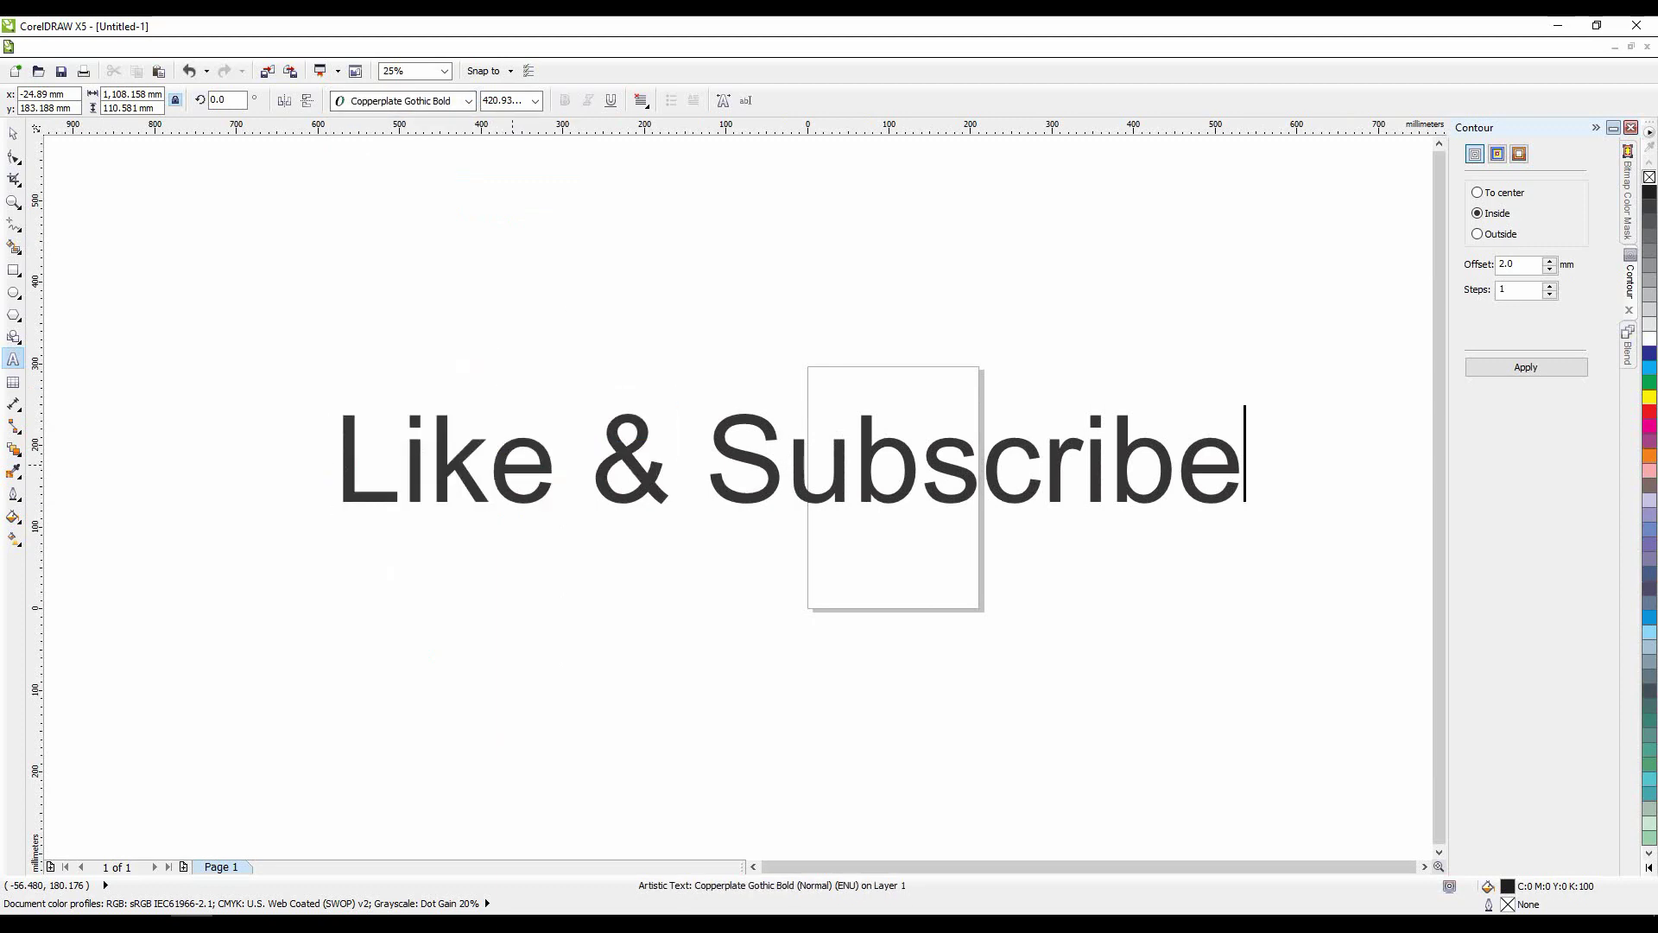
Select all of the text's characters and try the Bahnschrift SemiBold Condensed font on them
key(ctrl+a)
key(ctrl+shift+f)
key(Down)
key(Down)
key(Down)
key(Down)
key(Down)
key(Down)
key(Down)
key(Down)
key(Down)
key(Down)
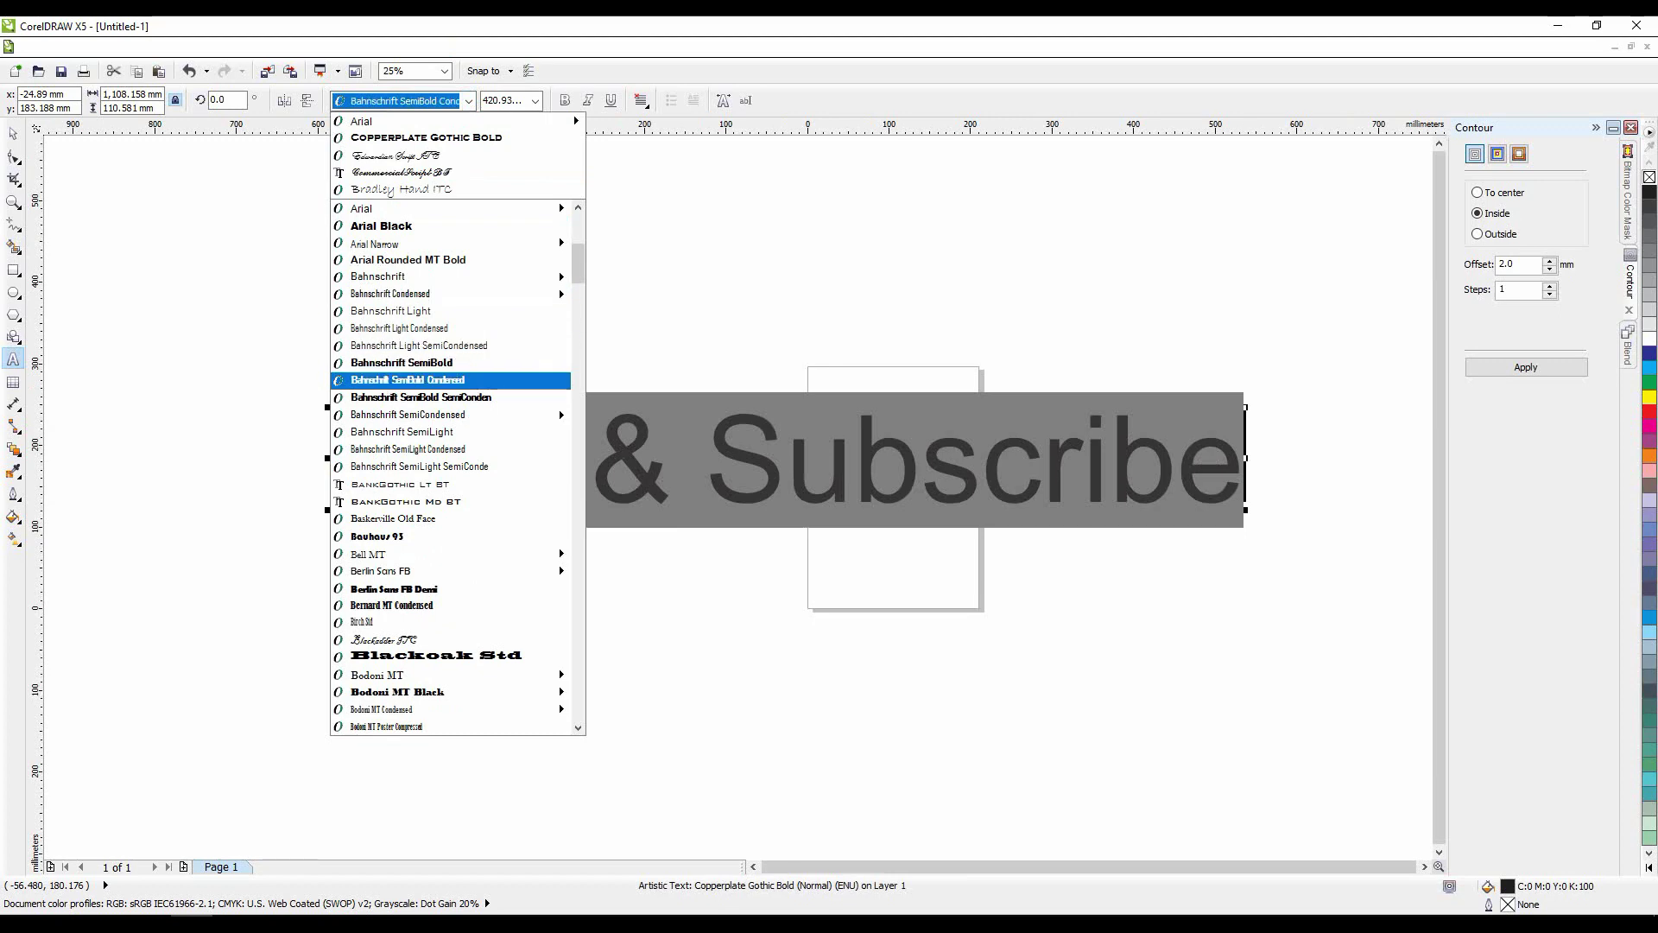
key(Return)
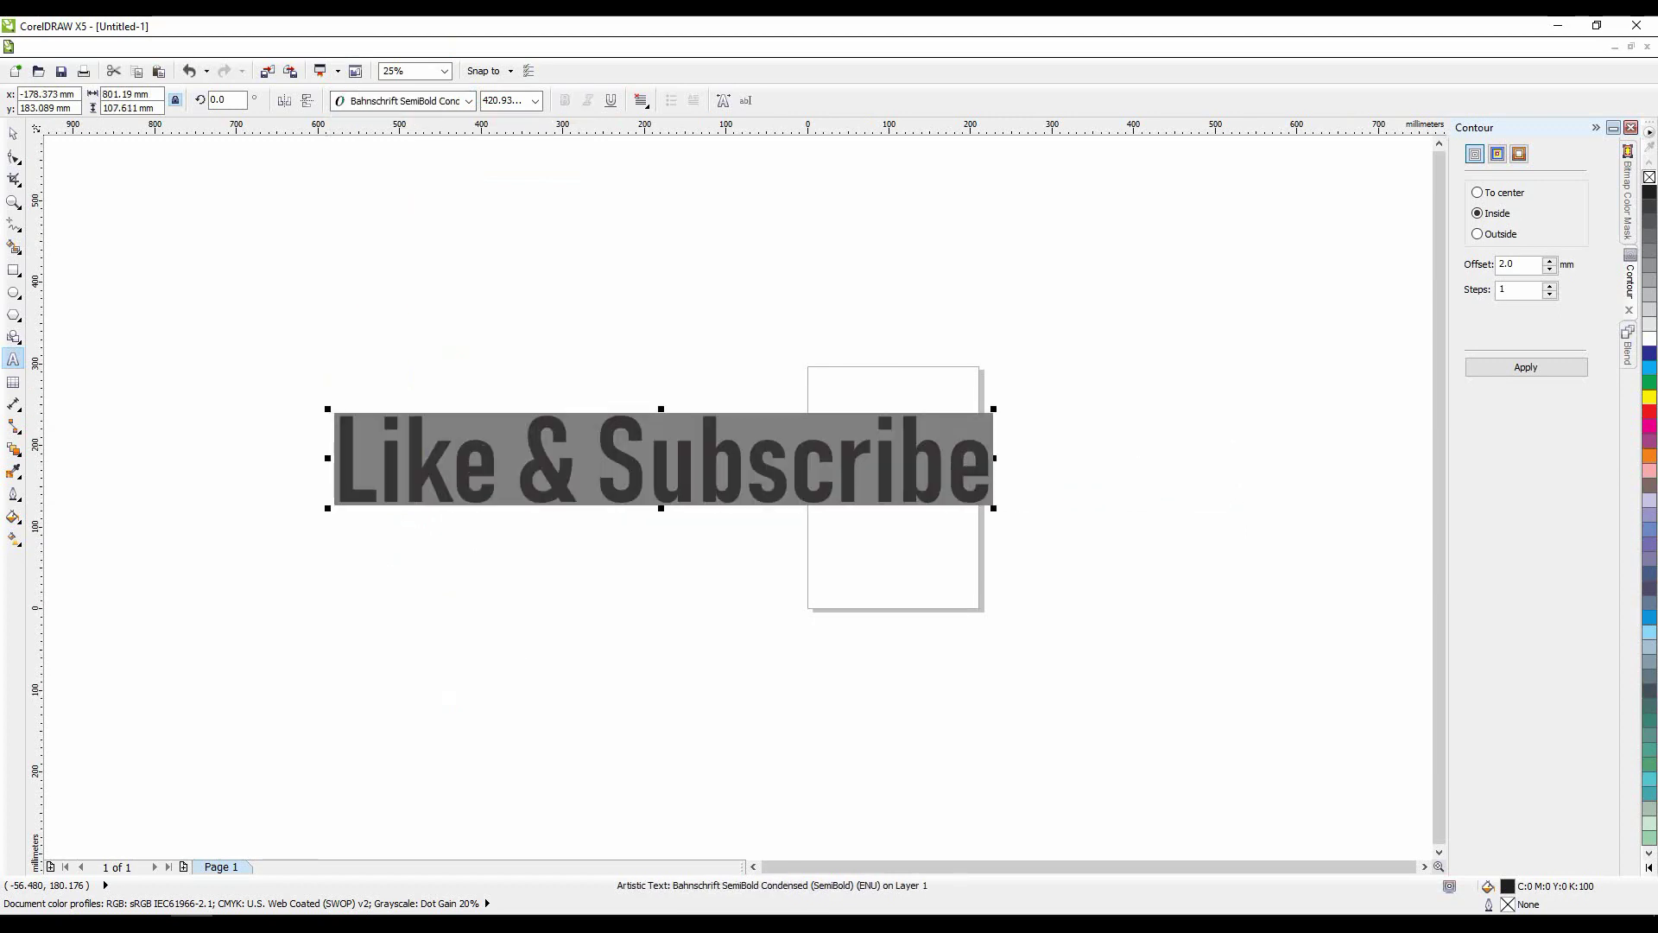
Try the Book Antiqua font on the selected "Like & Subscribe" text
key(ctrl+shift+f)
key(Down)
key(Down)
key(Down)
key(Down)
key(Down)
key(Down)
key(Down)
key(Down)
key(Down)
key(Down)
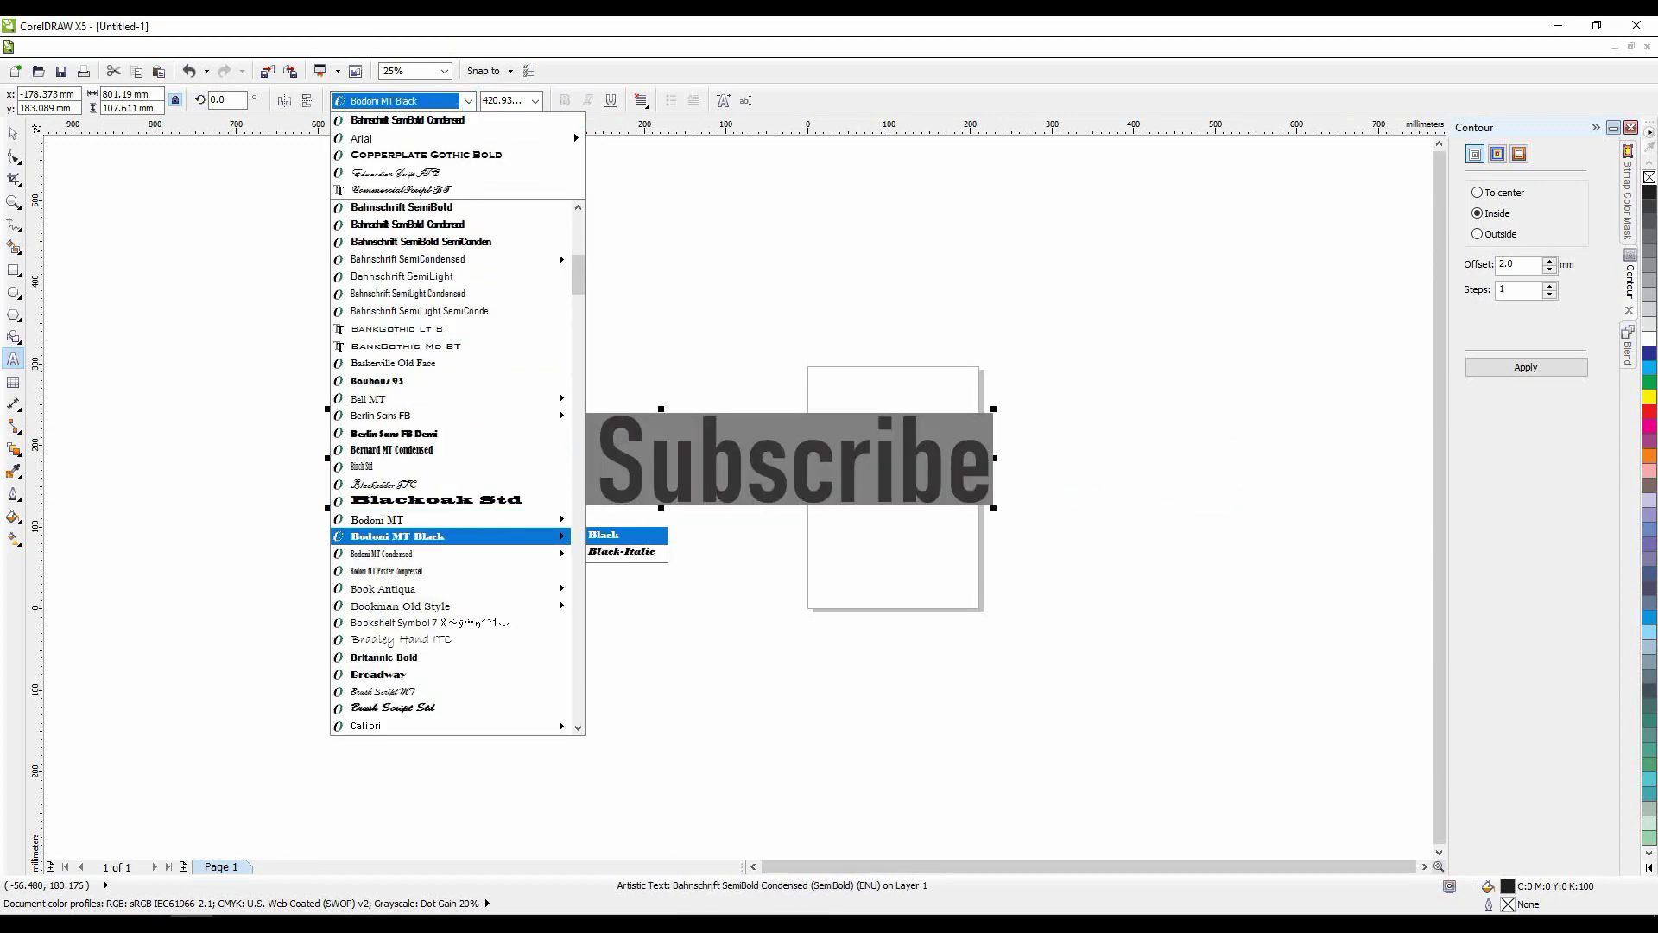
key(Down)
key(Down)
key(Down)
key(Down)
key(Down)
key(Down)
key(Up)
key(Up)
key(Up)
key(Return)
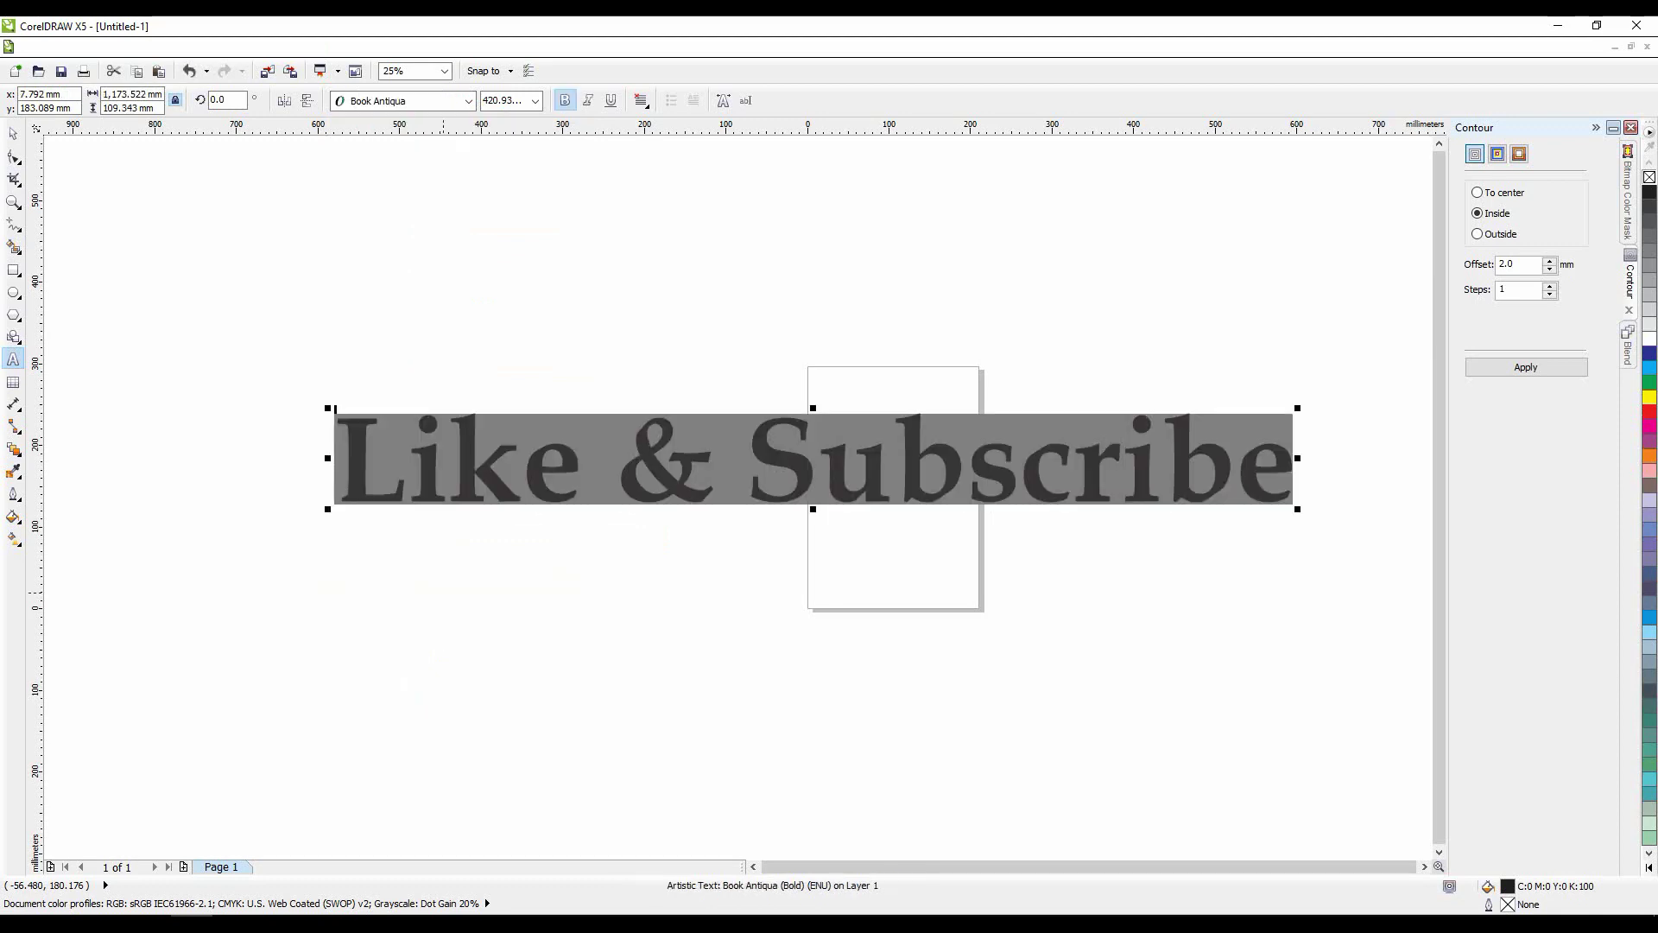
Set the font of the selected "Like & Subscribe" text to Broadway
key(ctrl+shift+f)
key(Down)
key(Down)
key(Down)
key(Down)
key(Down)
key(Down)
key(Down)
key(Down)
key(Down)
key(Down)
key(Down)
key(Down)
key(Down)
key(Down)
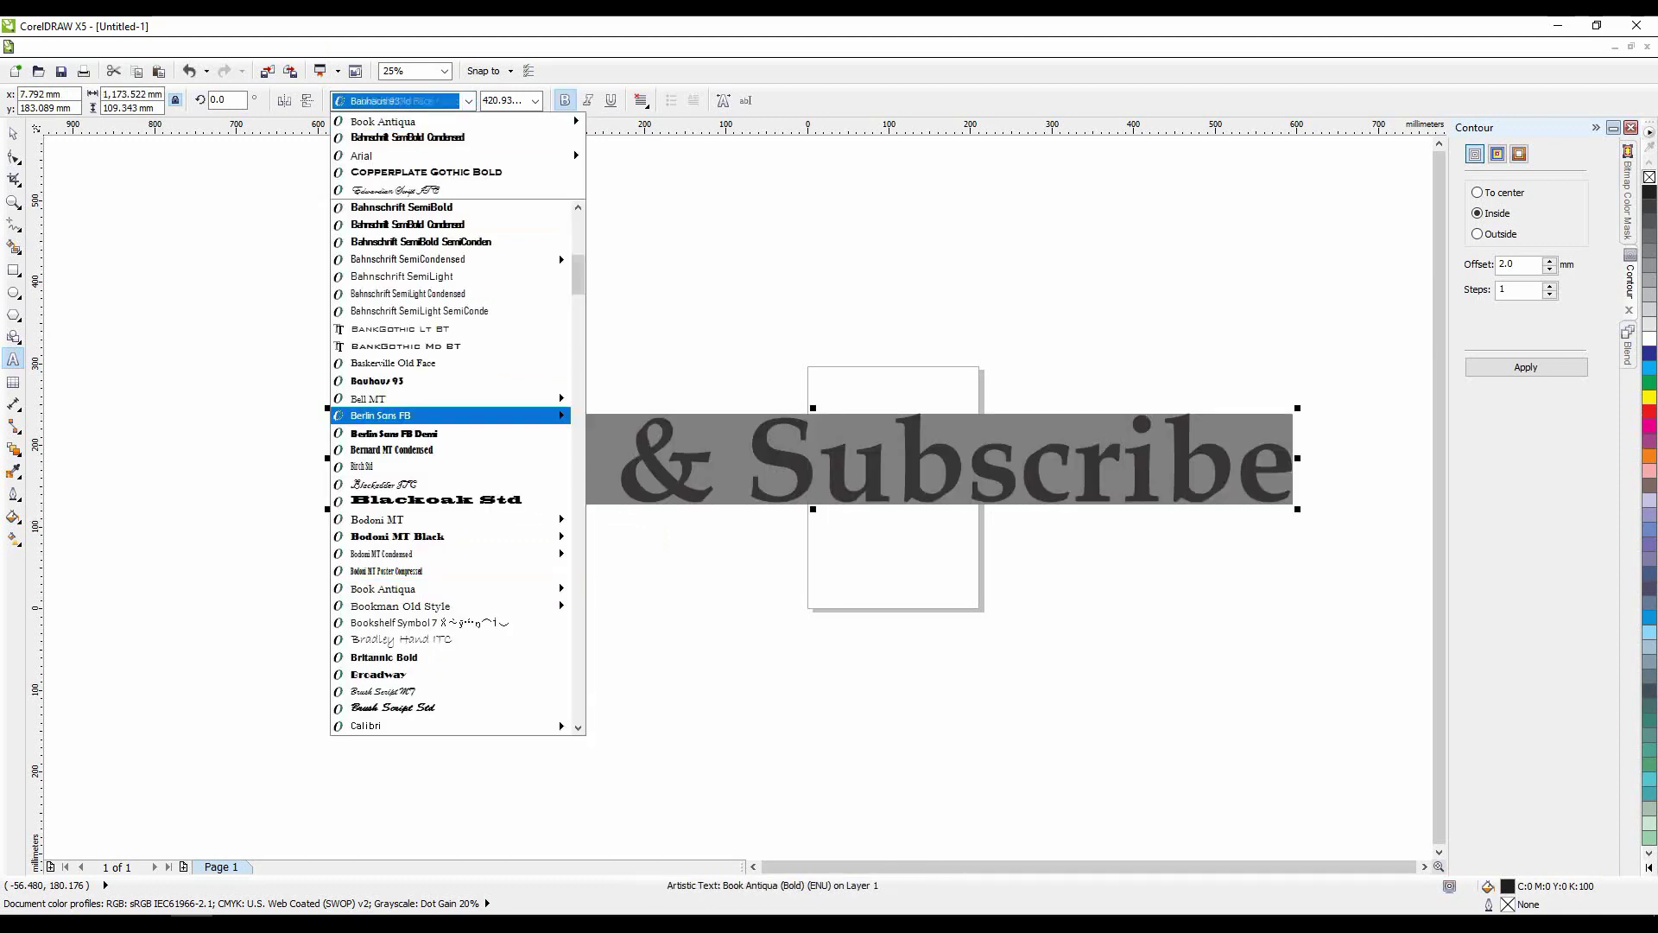
key(Up)
key(Up)
key(Up)
key(Up)
key(Up)
key(Up)
key(Up)
key(Up)
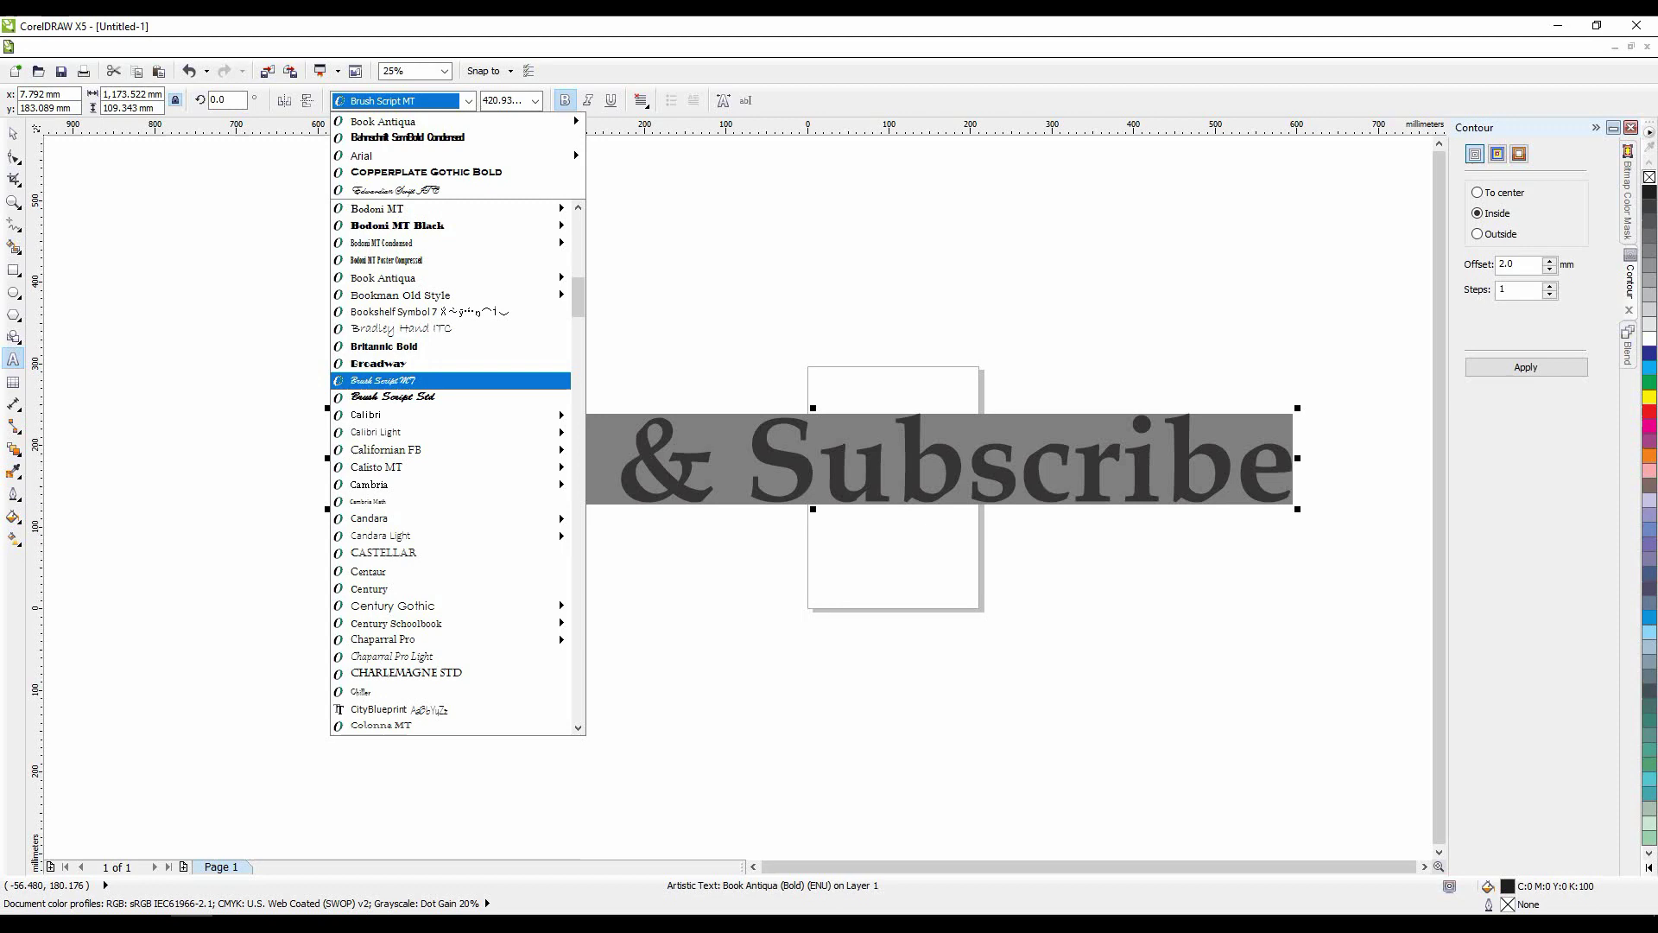
key(Up)
key(Return)
Draw a rectangle about 1,336 by 38 mm just beneath the text as an underline and fill it black
scroll(707, 461, down, 3)
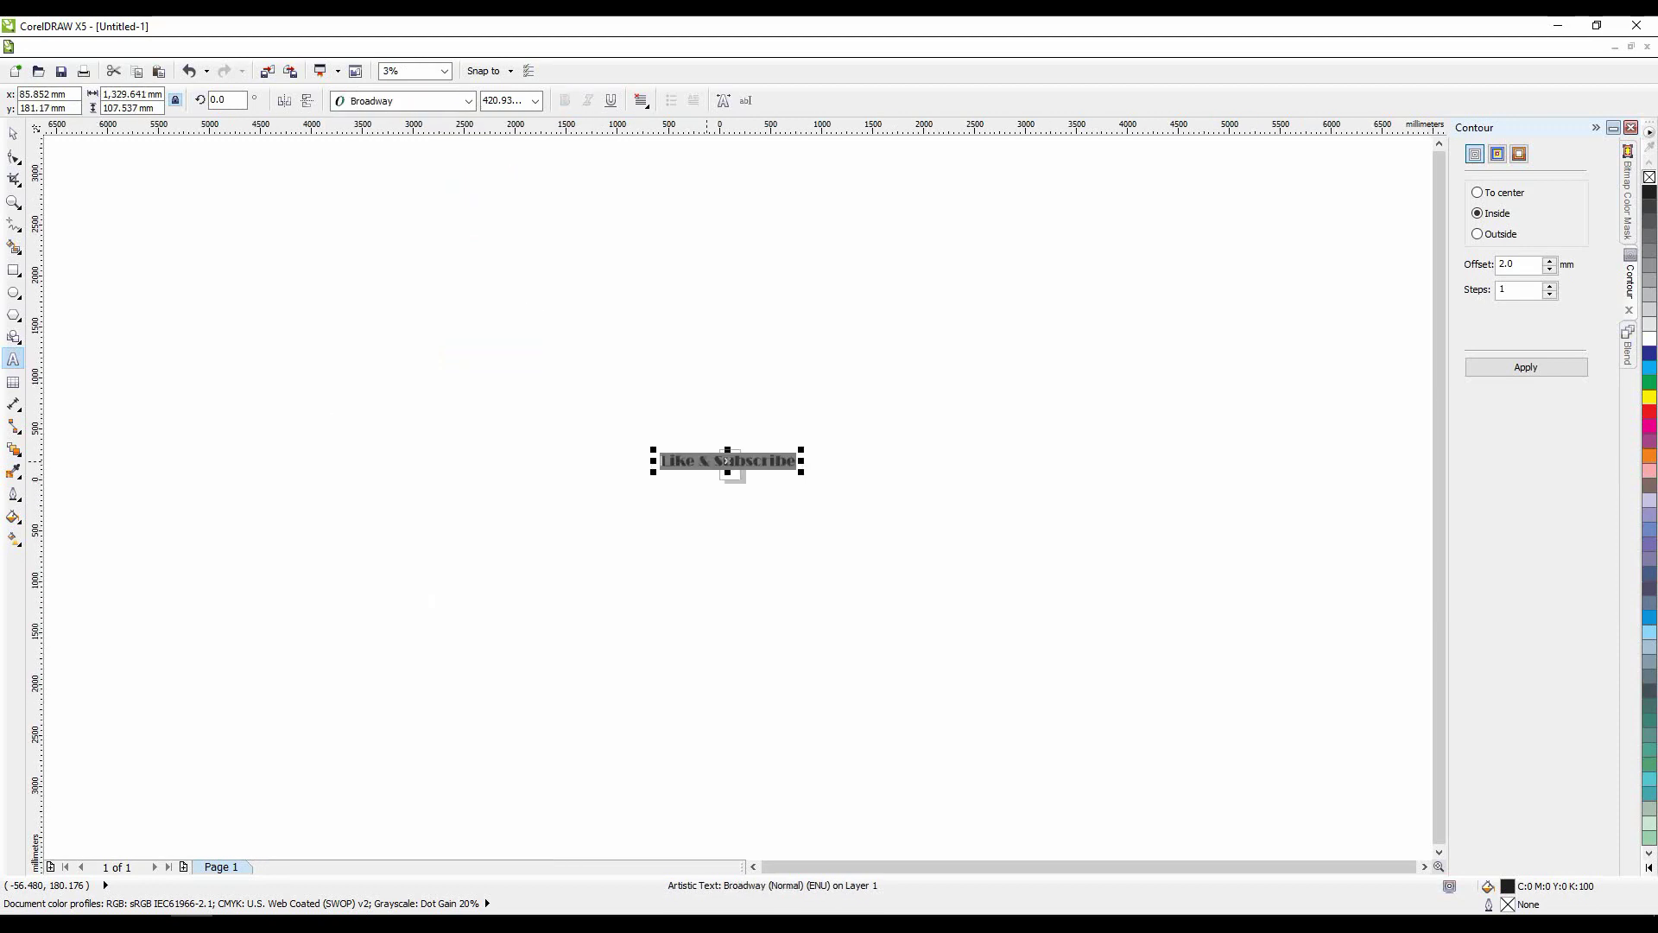
scroll(706, 461, up, 2)
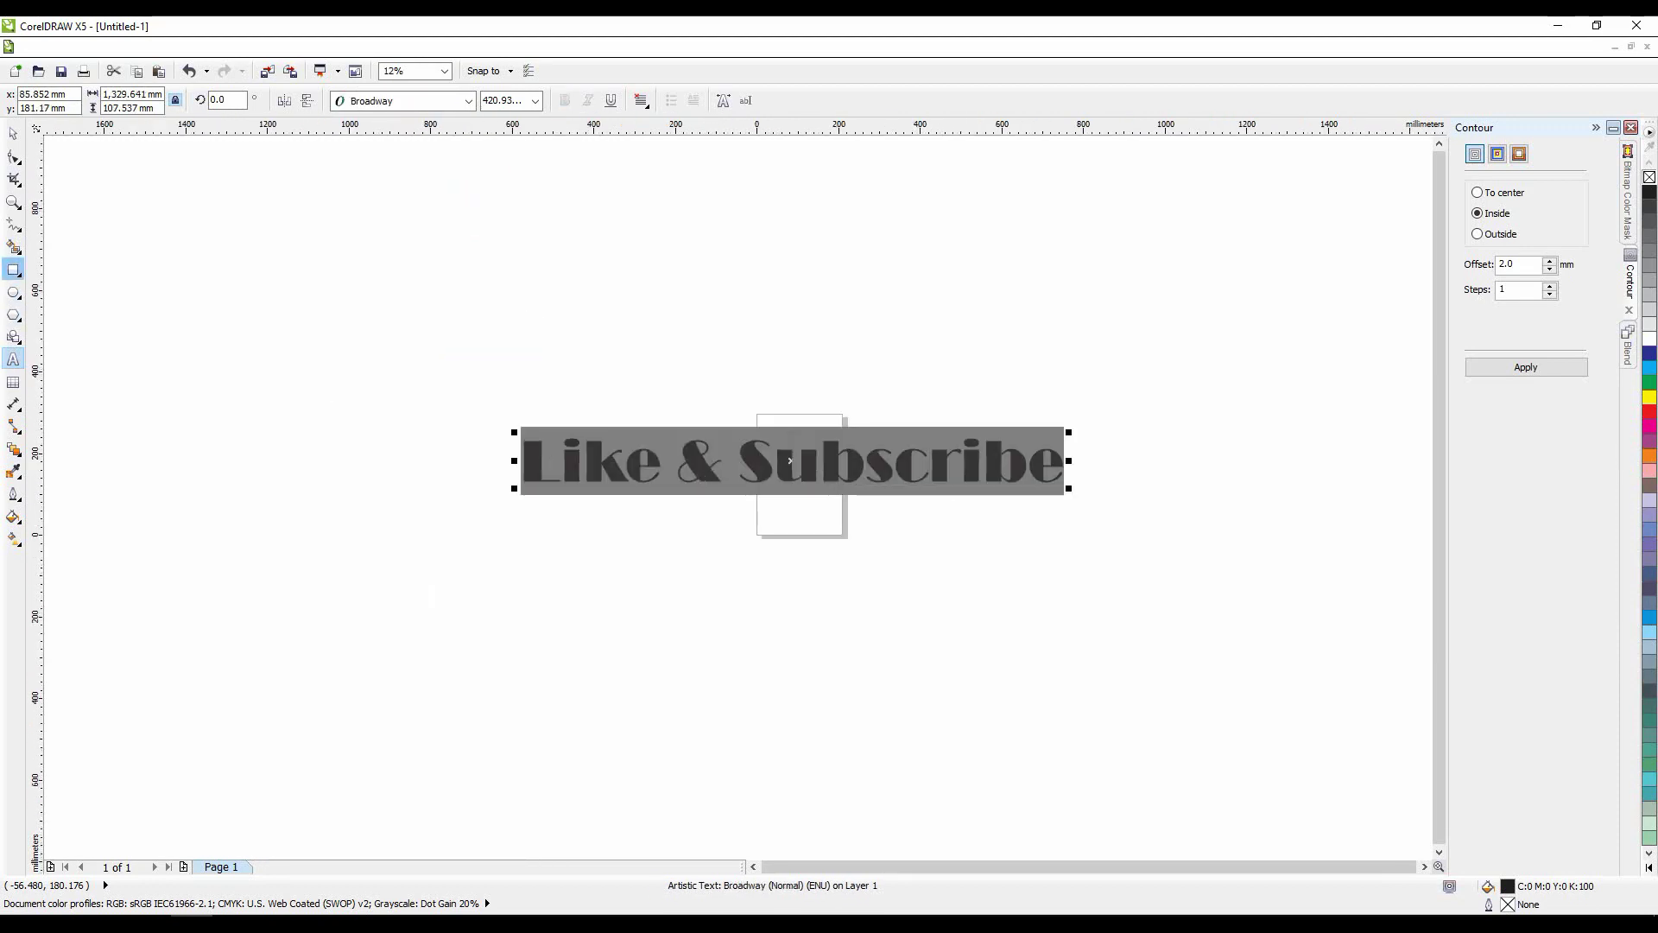
key(F6)
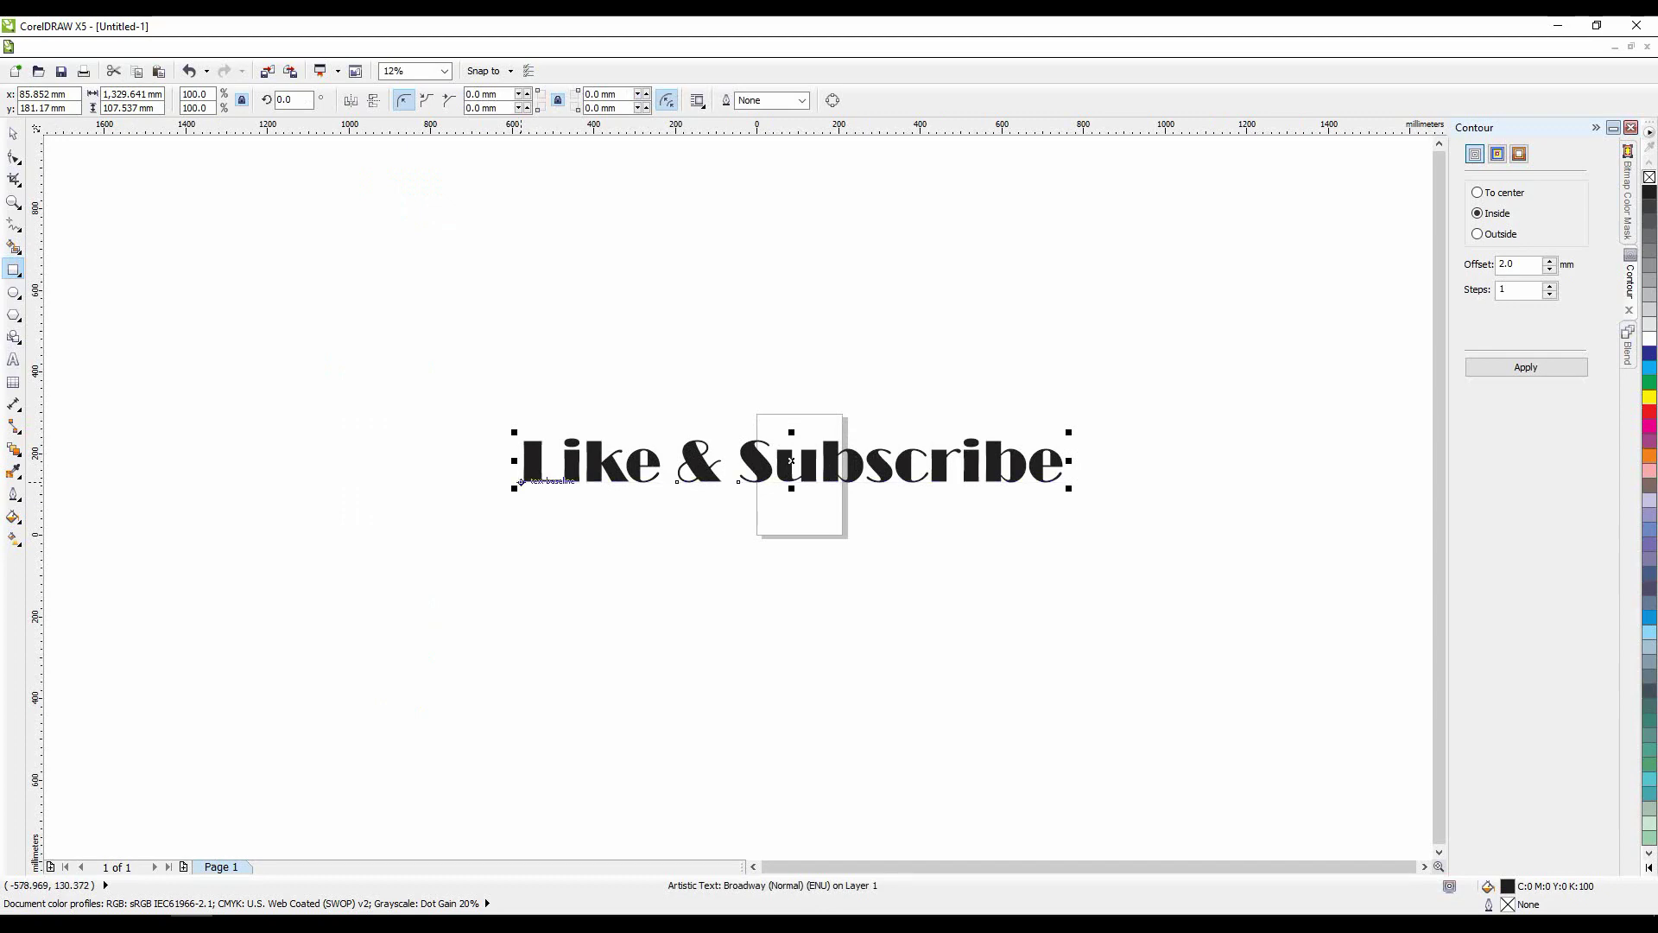
mouse_move(520, 498)
mouse_down()
mouse_move(575, 526)
mouse_move(1057, 534)
mouse_move(1066, 514)
mouse_up()
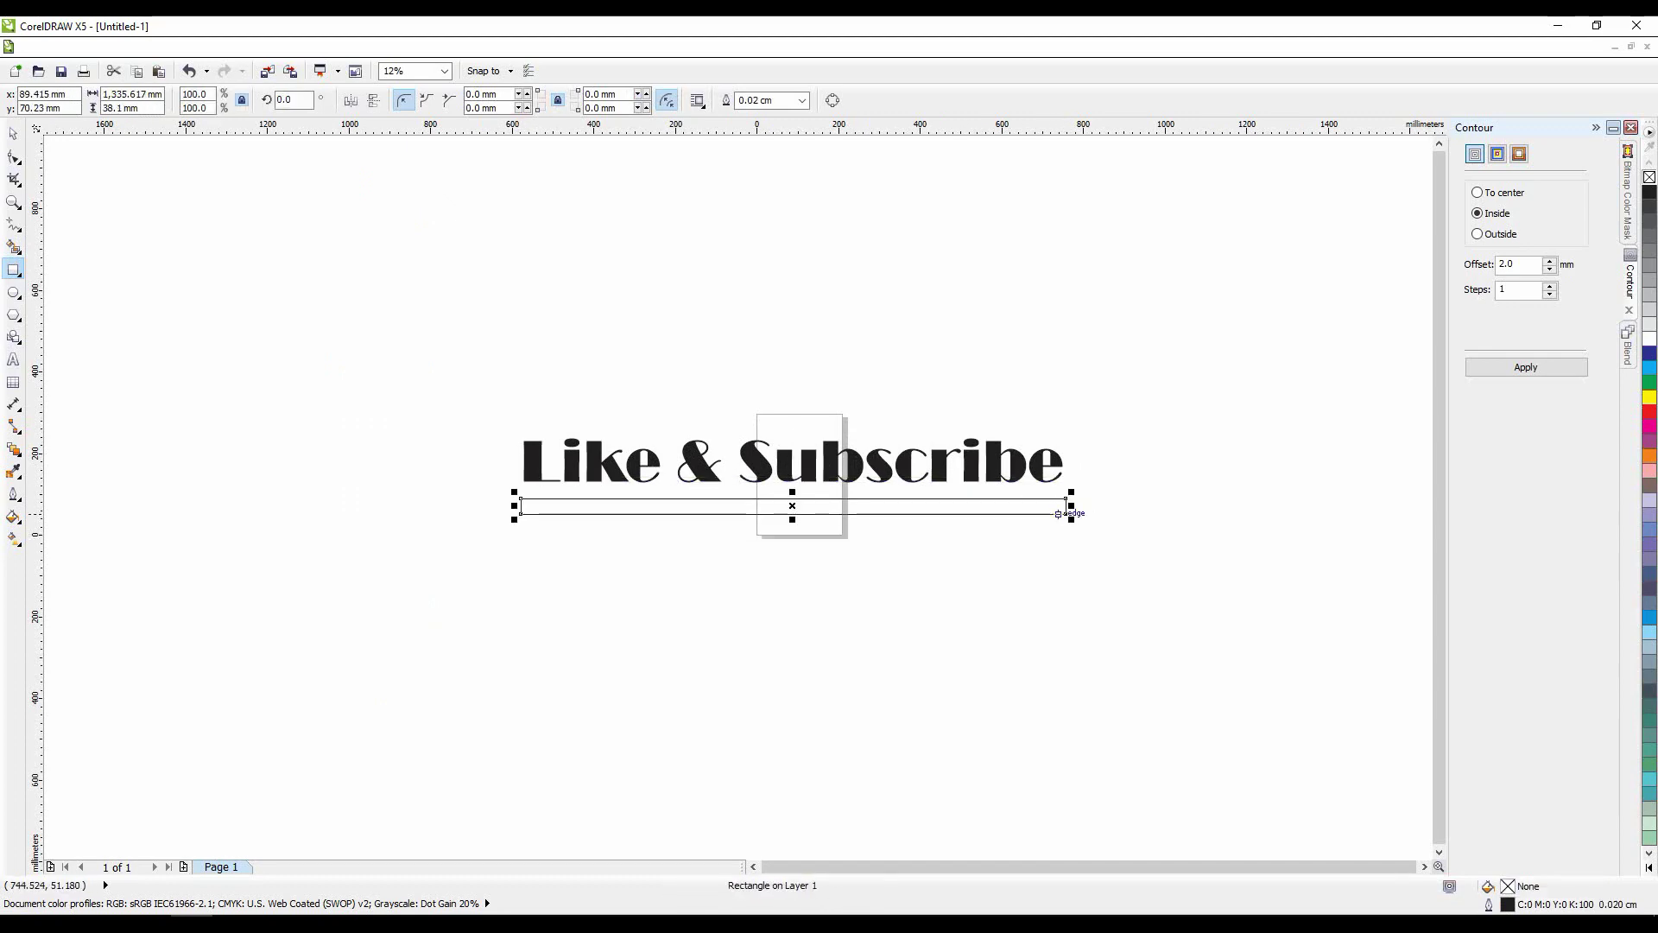
click(1650, 191)
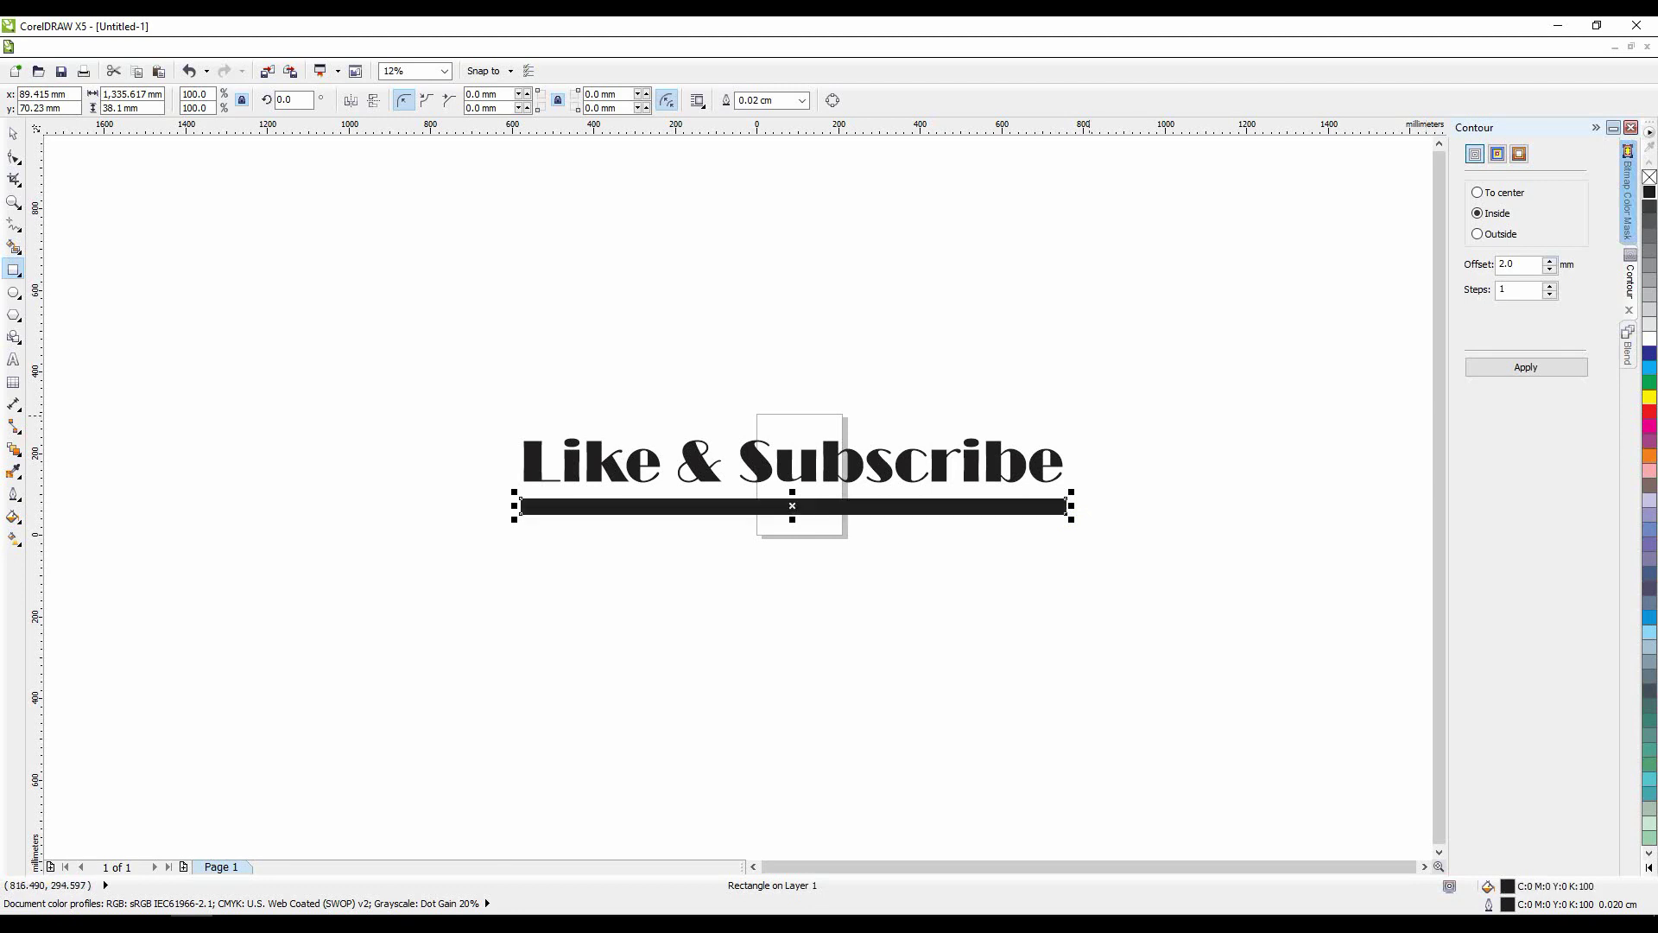
Select the underline bar together with the text and align their centers horizontally
scroll(1072, 460, up, 3)
scroll(1072, 461, down, 2)
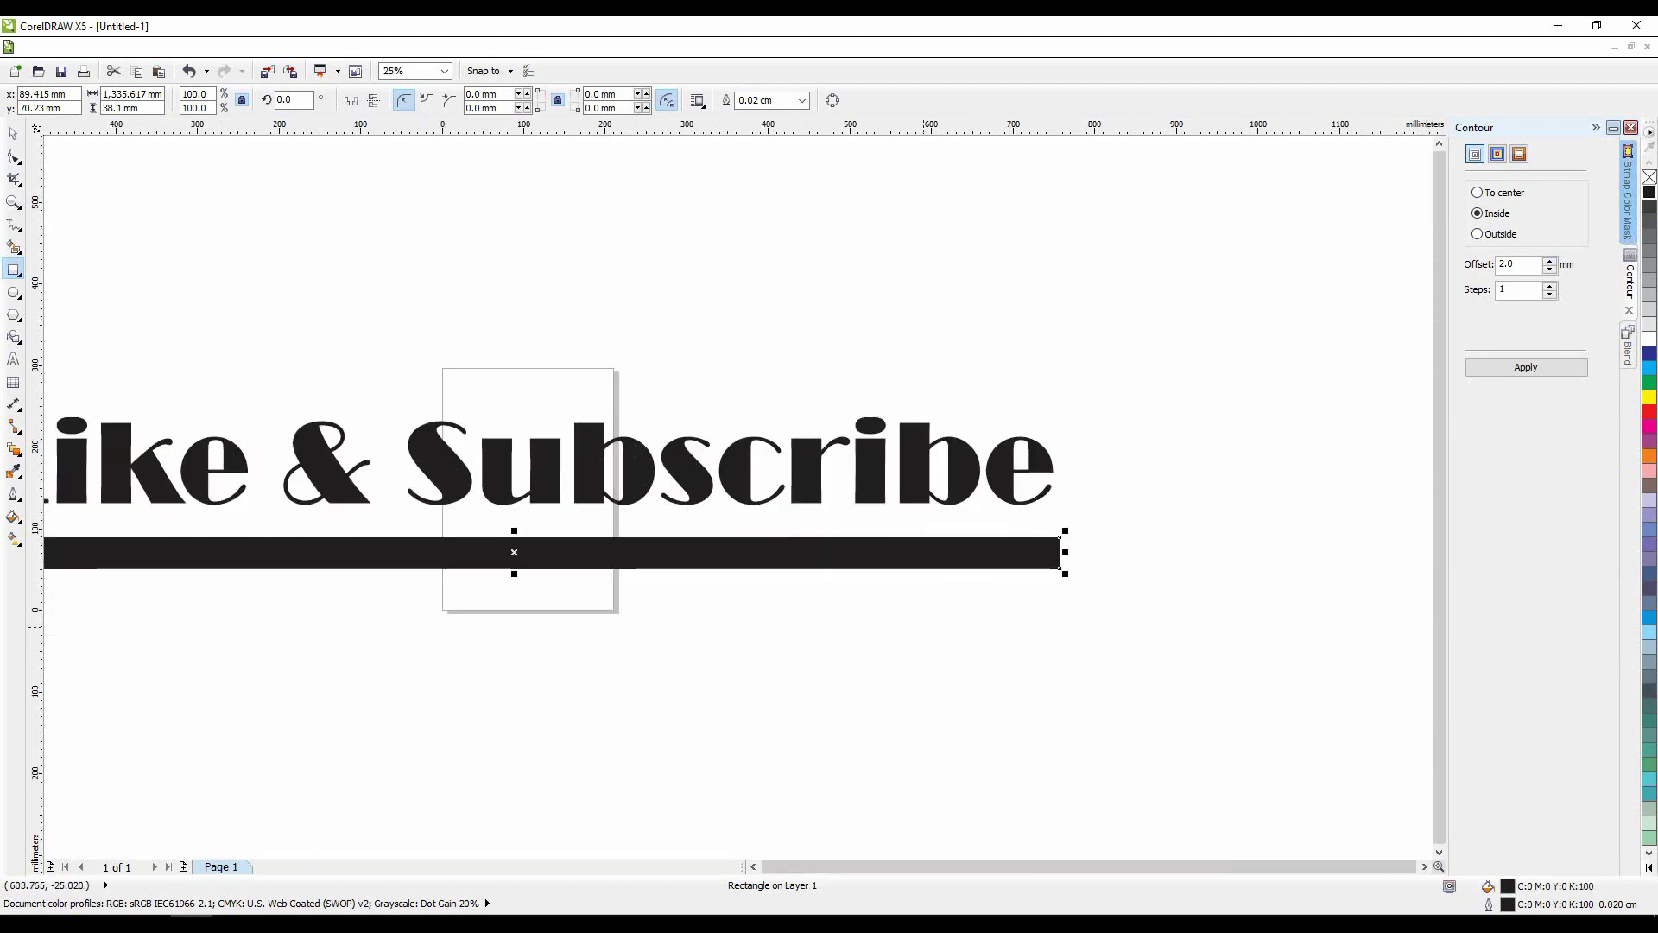
scroll(760, 587, down, 4)
scroll(760, 586, up, 2)
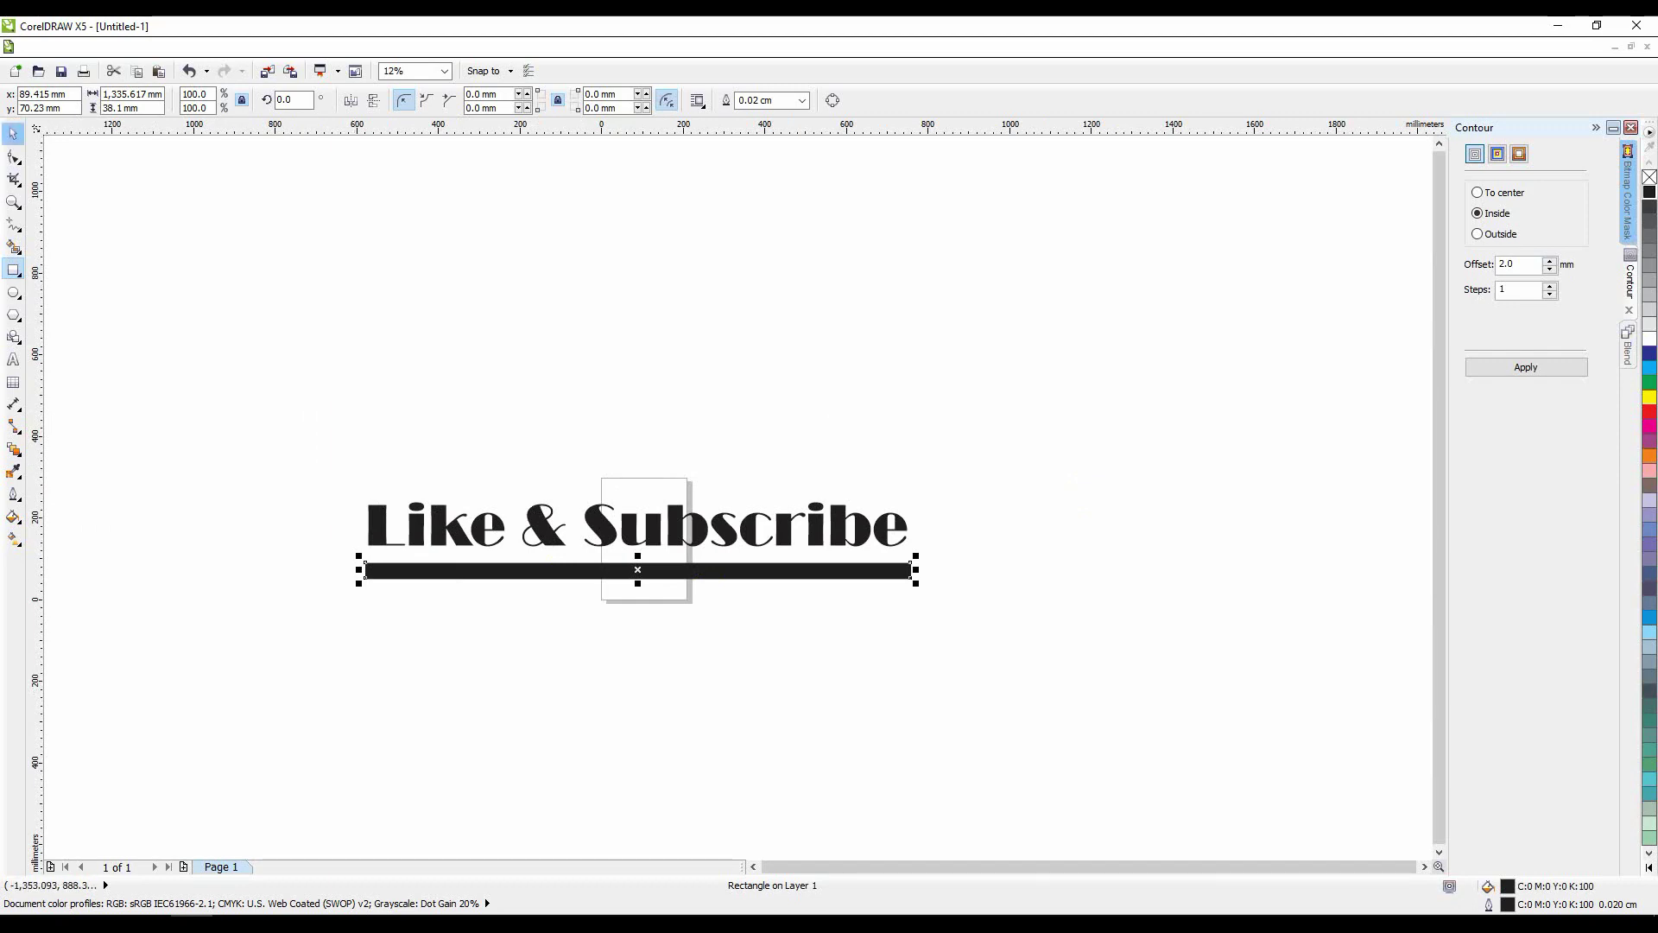
click(13, 134)
shift+click(476, 522)
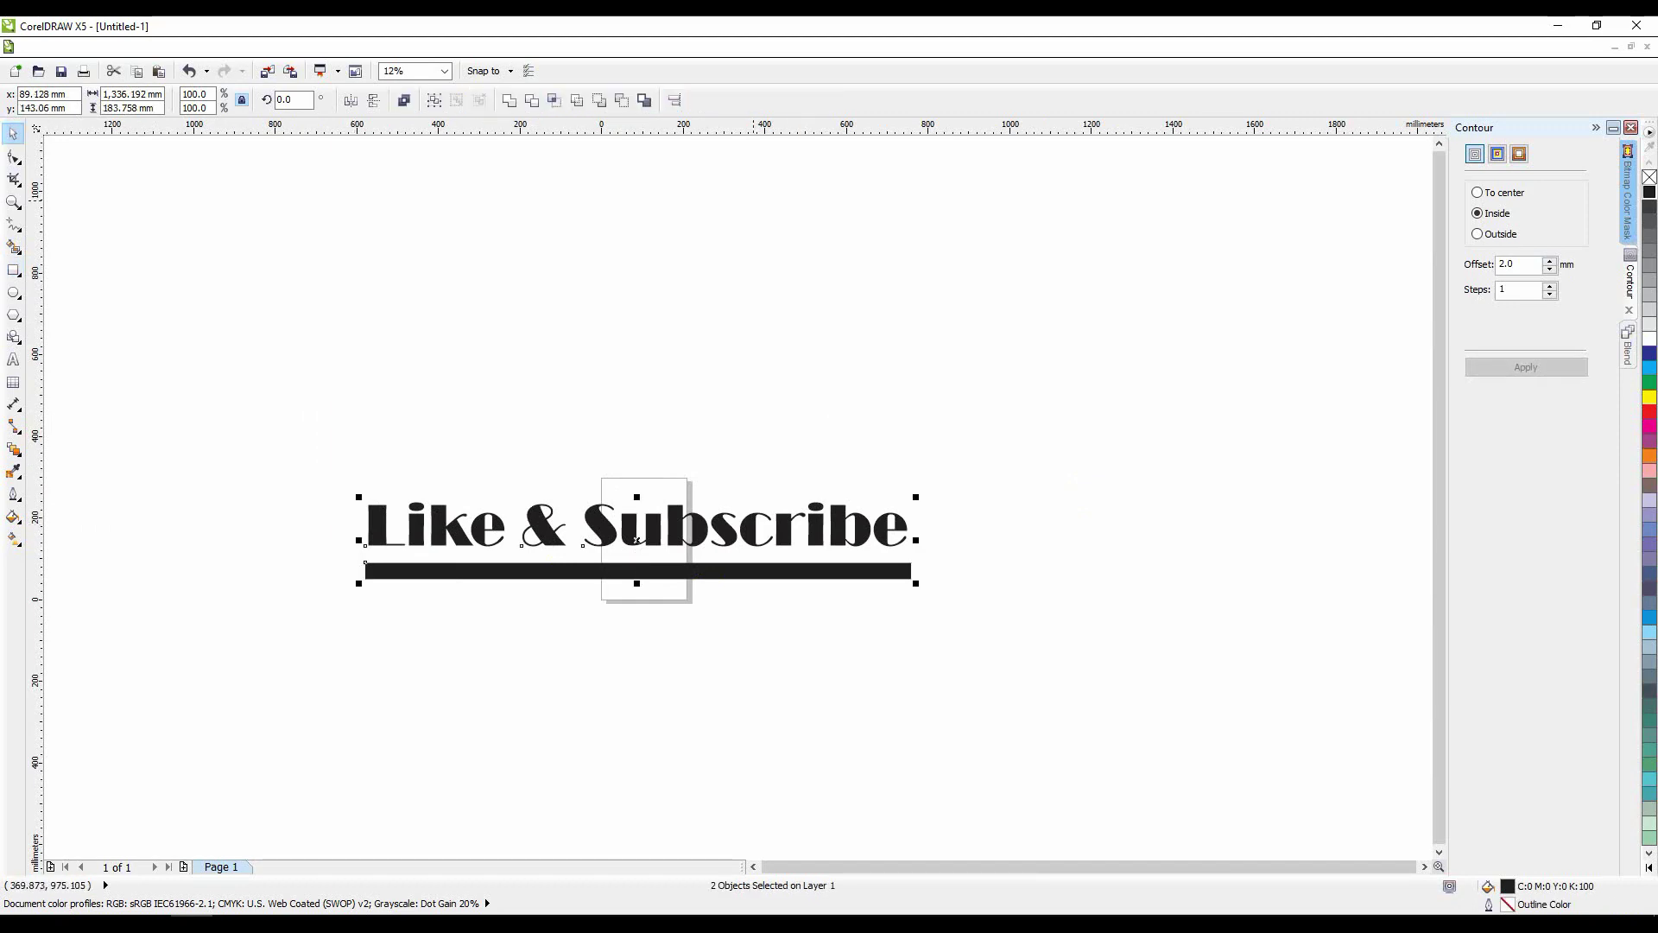
click(675, 101)
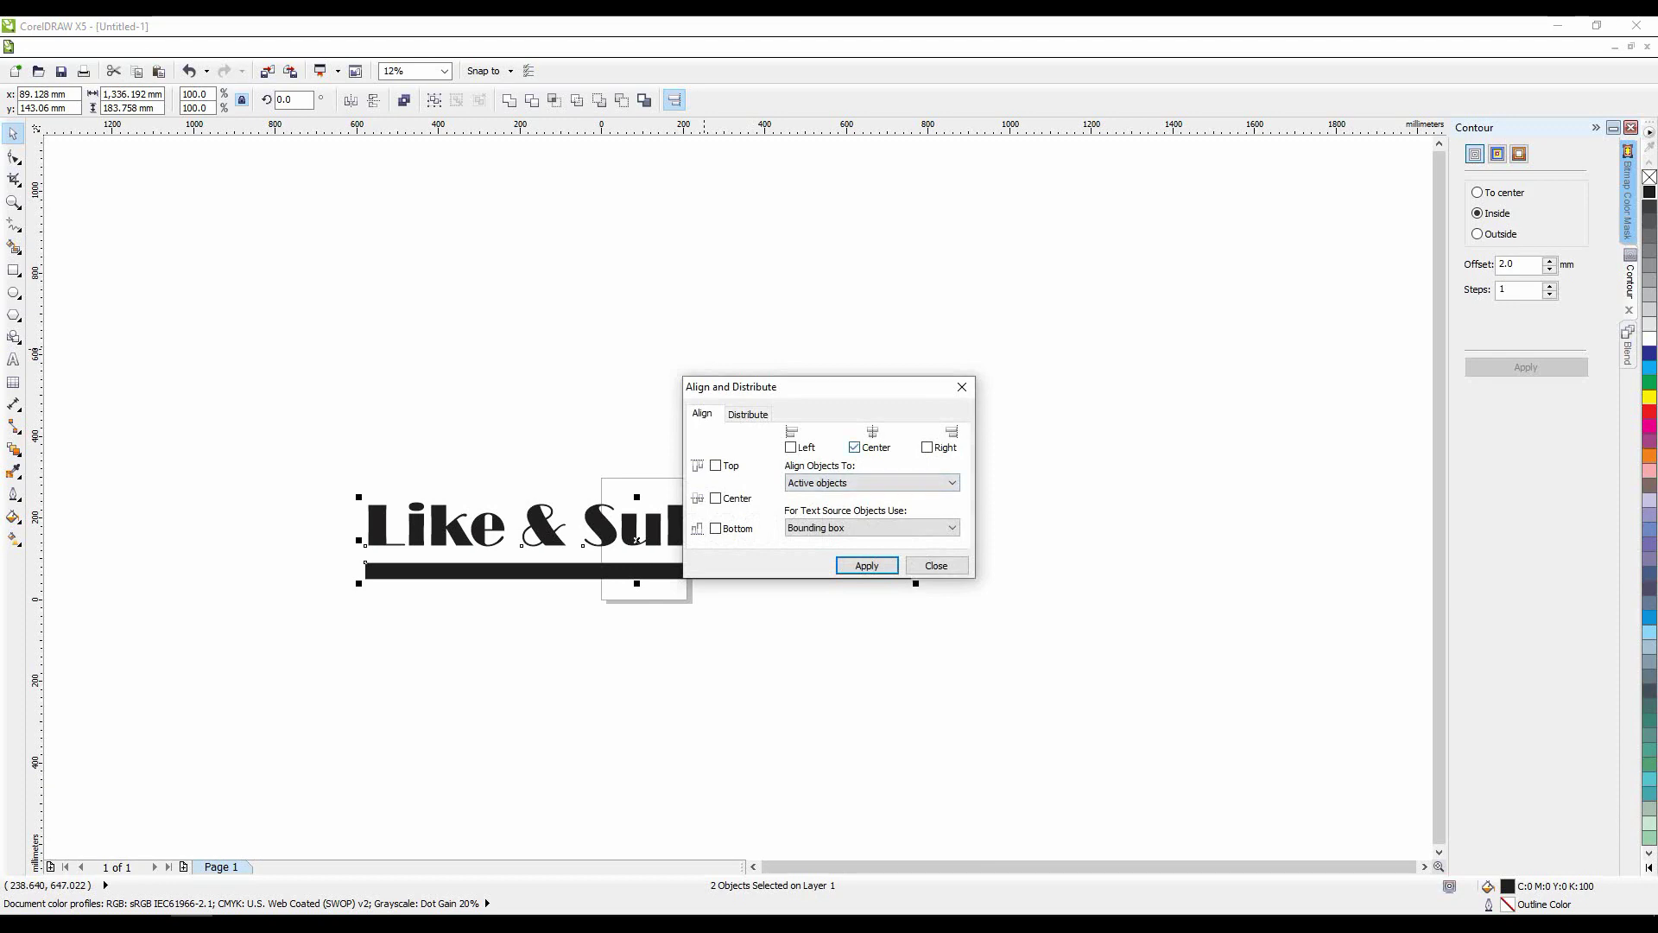
click(866, 566)
click(936, 566)
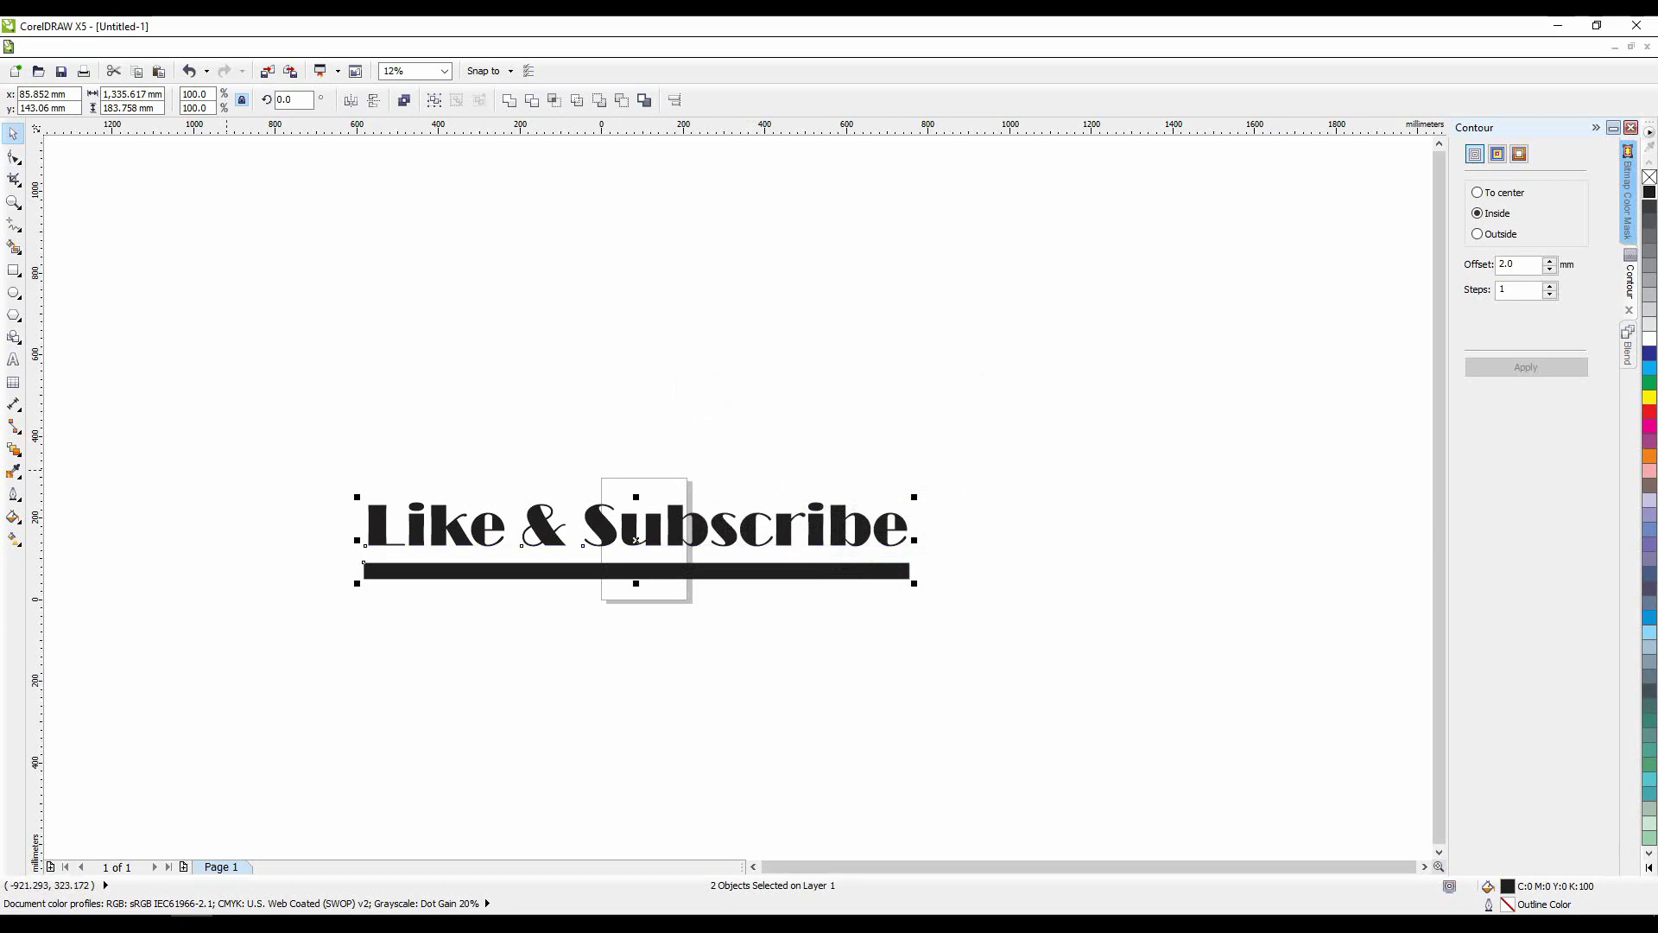
Round all corners of the underline bar with the Shape tool to a radius of about 19 mm, then deselect it
key(F10)
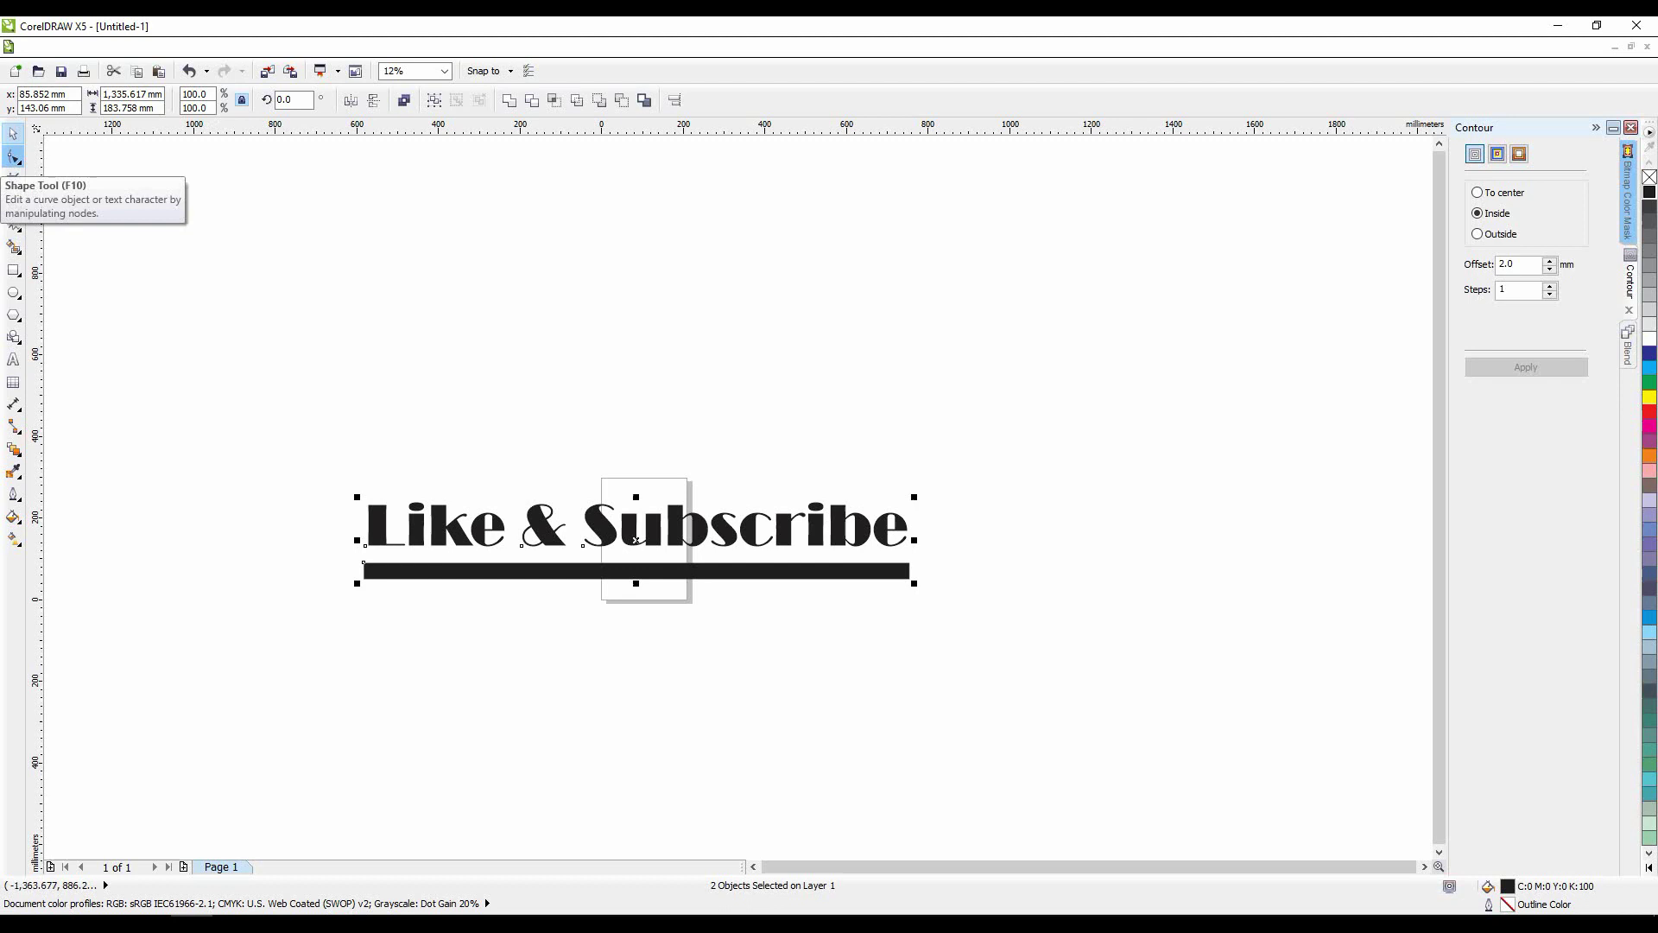
click(13, 157)
click(376, 575)
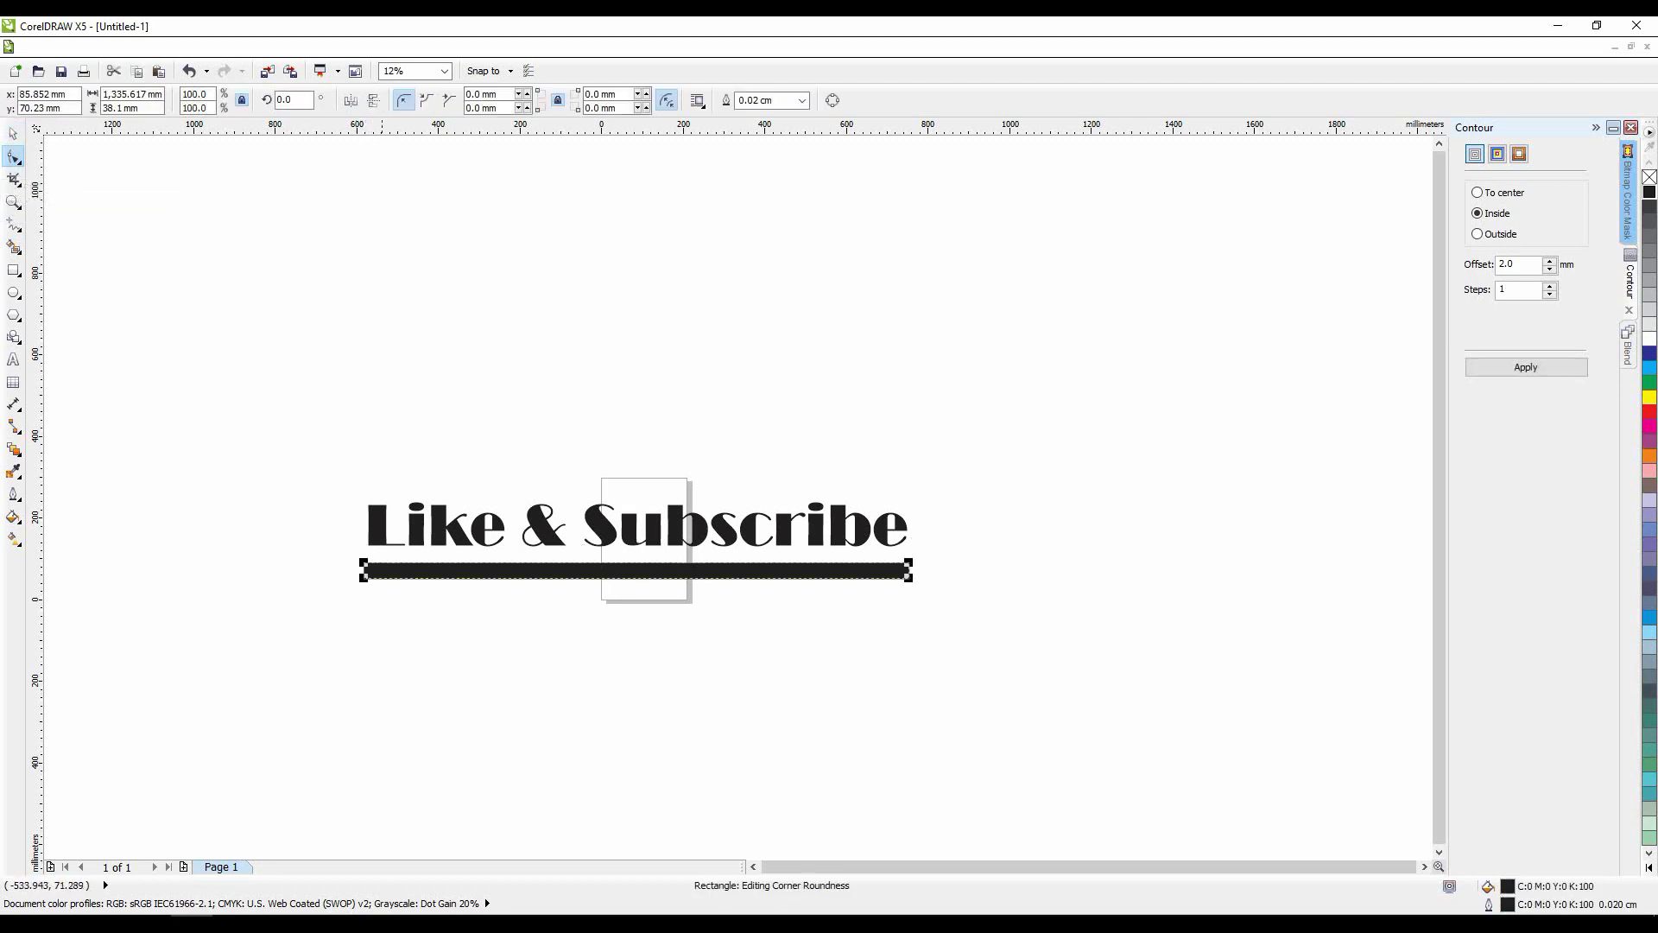
drag(365, 577, 390, 574)
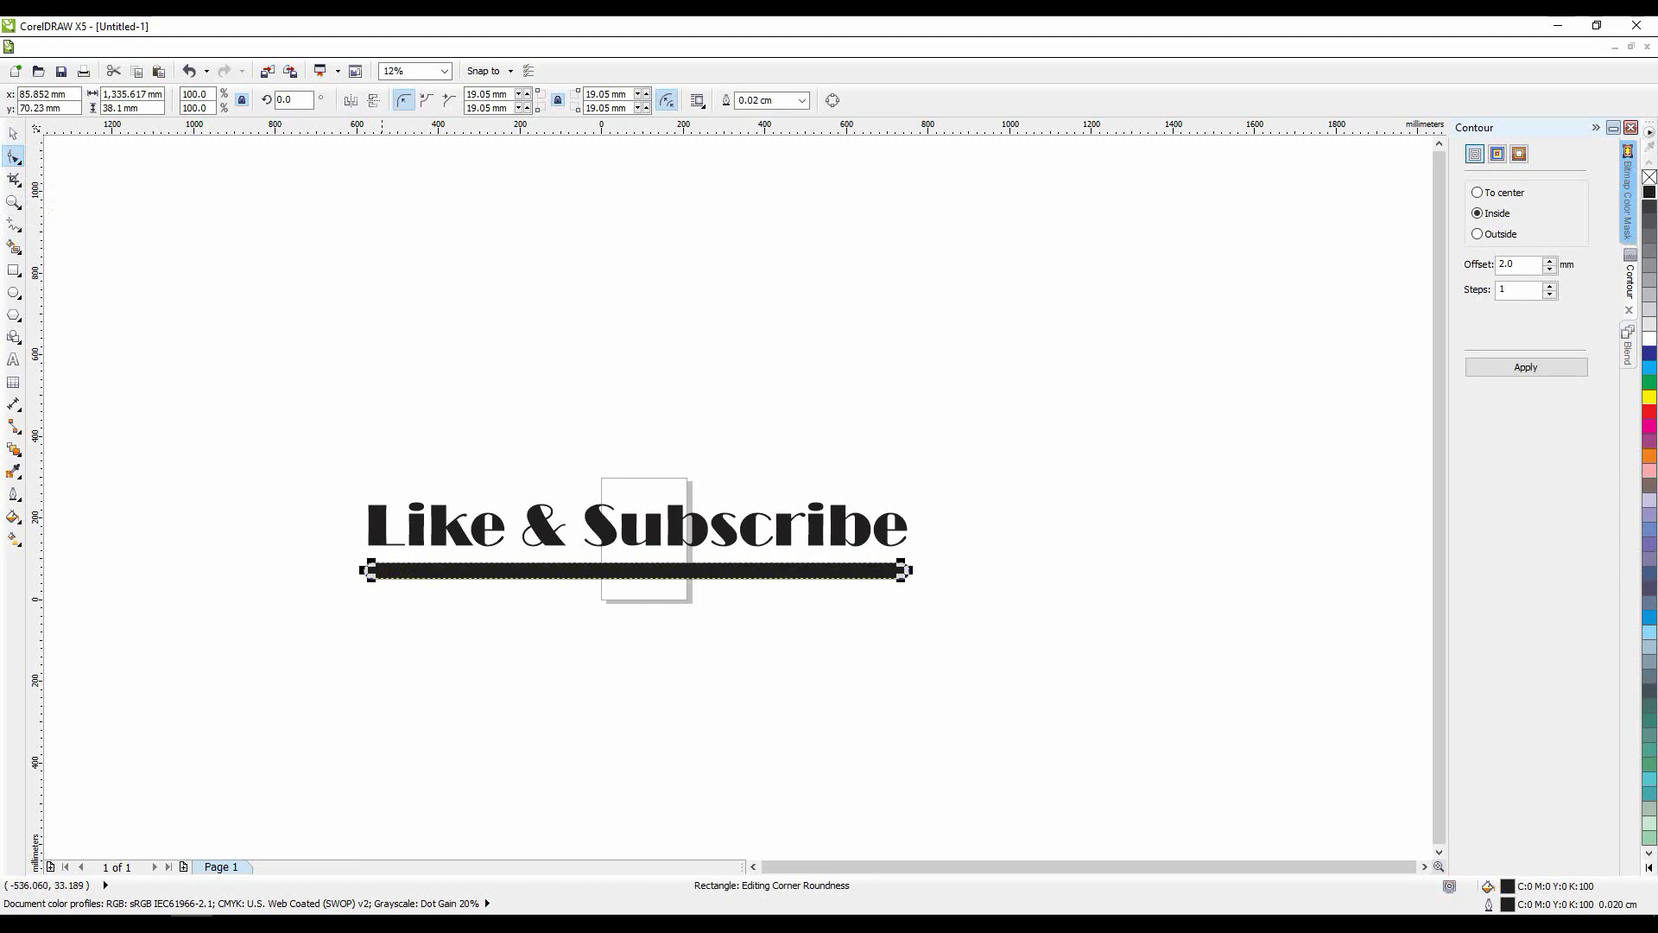
click(13, 134)
click(312, 423)
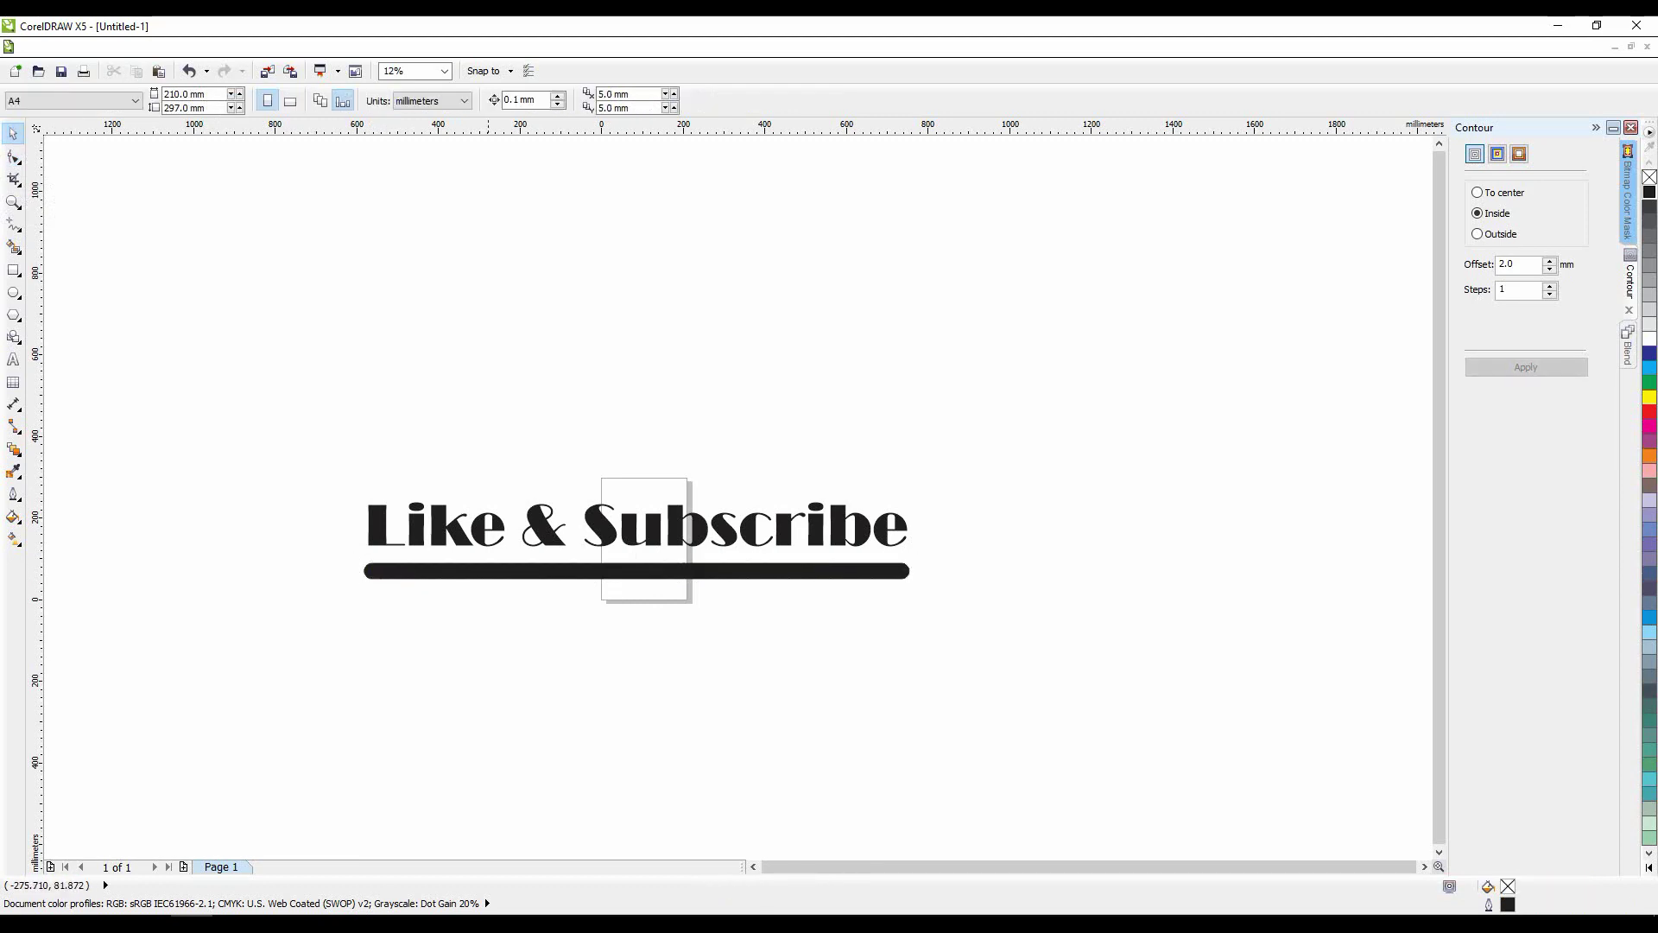
Convert the "Like & Subscribe" text to curves
click(487, 566)
click(439, 530)
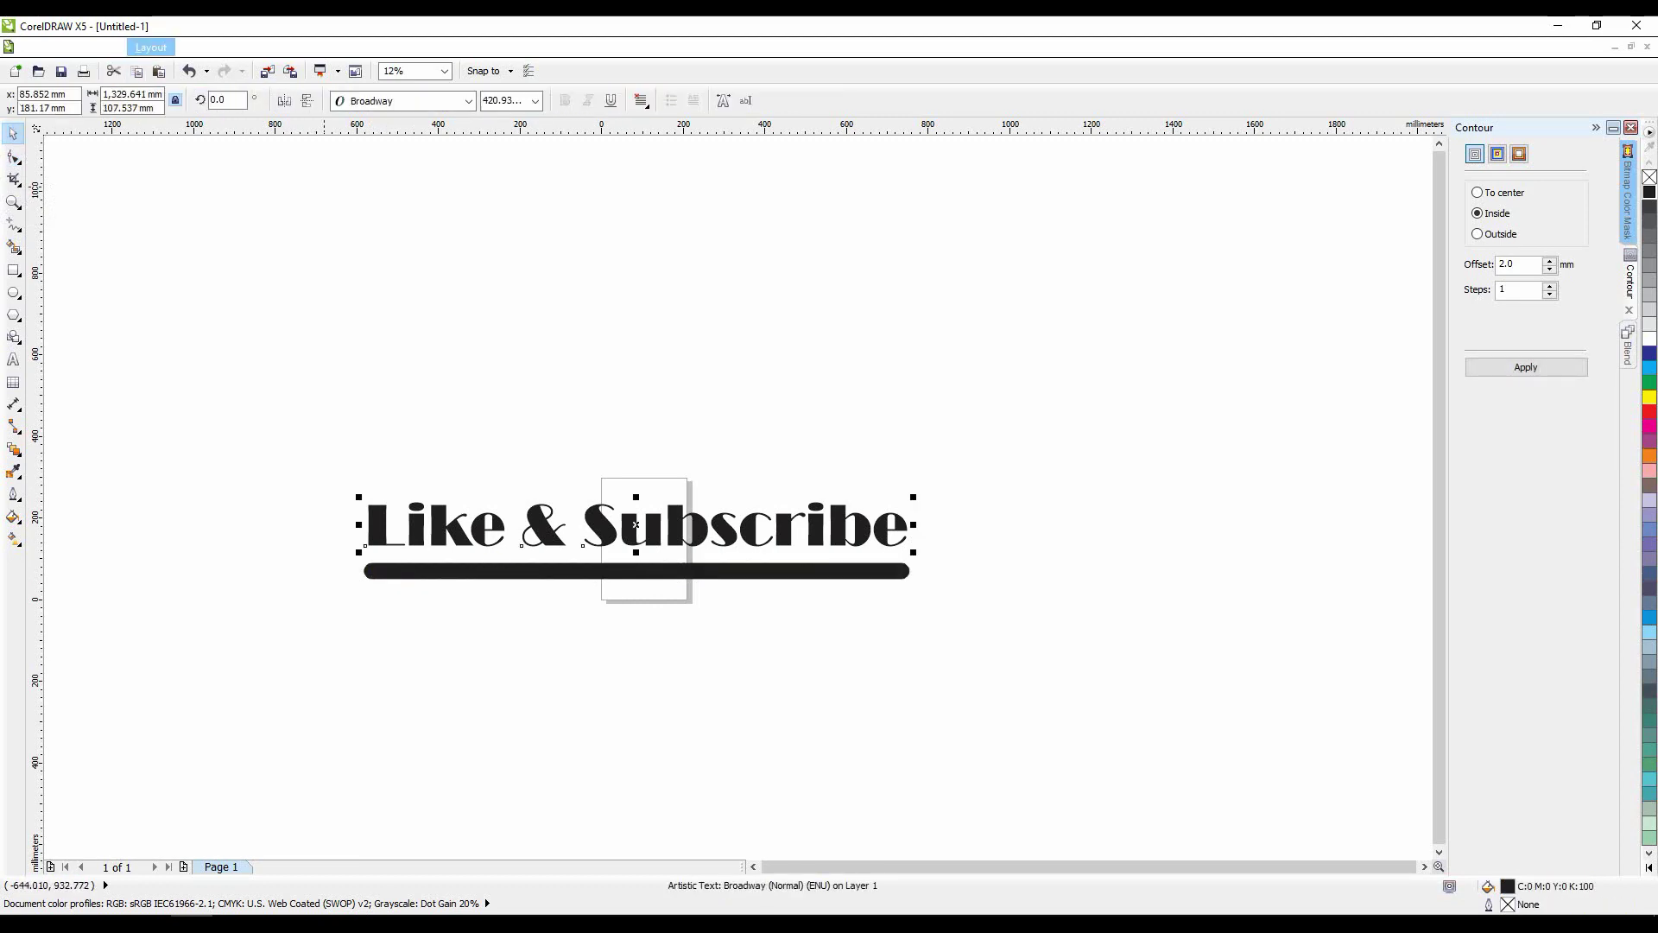
click(198, 47)
click(263, 354)
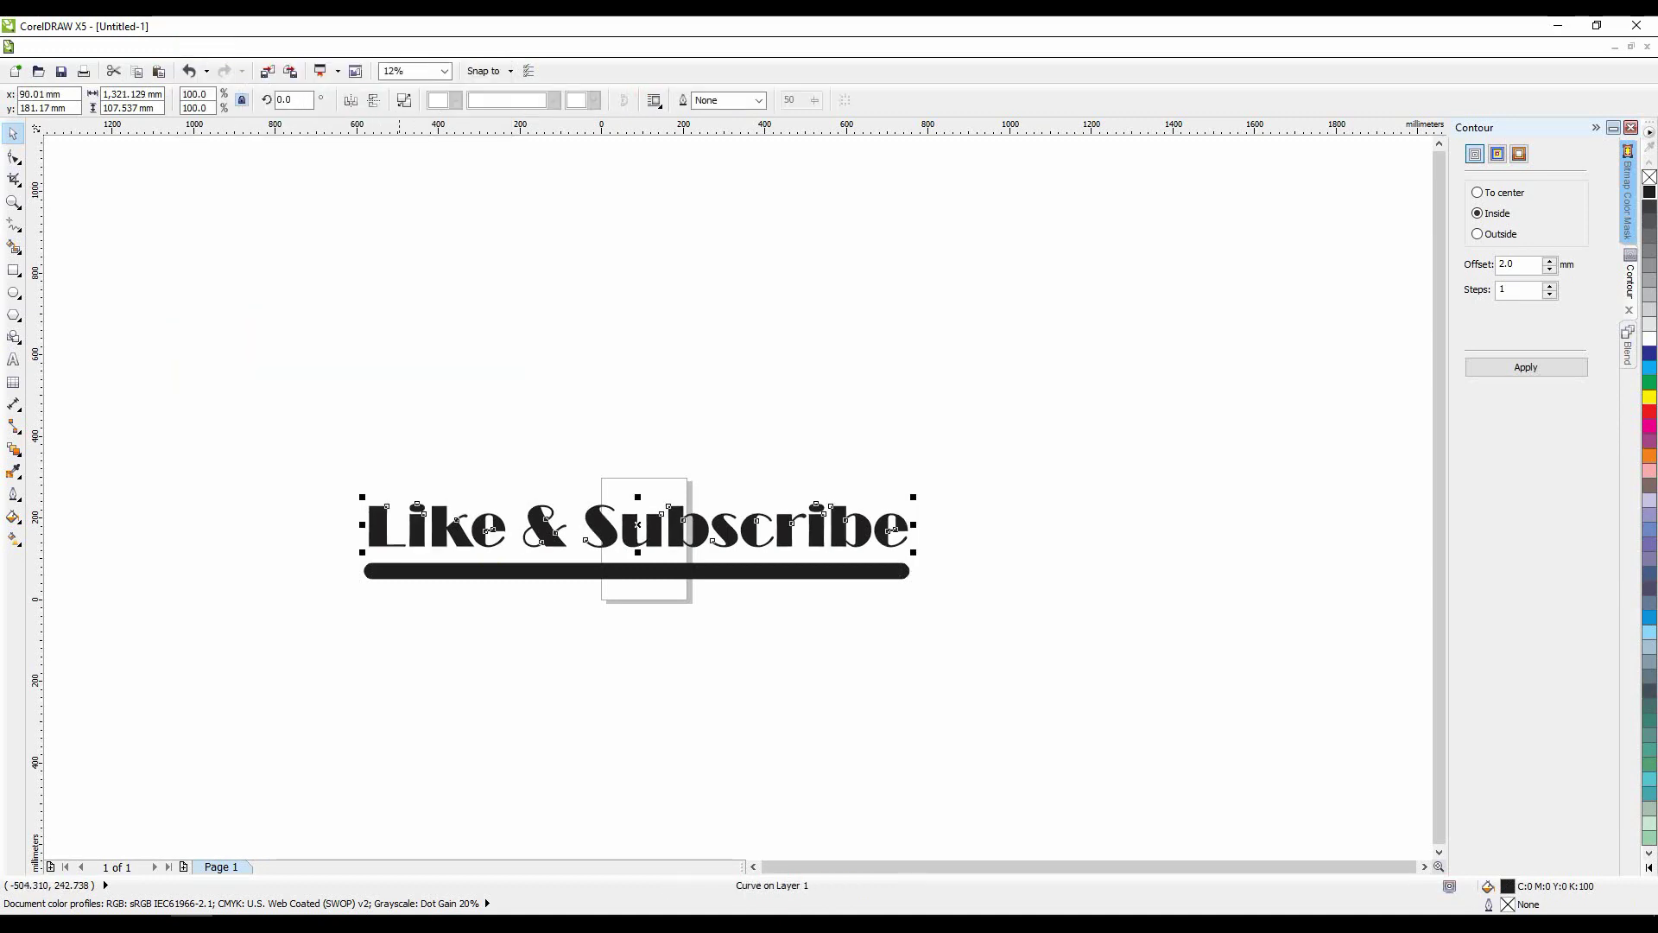
Export the selected text and underline bar together as SVG to the Desktop, replacing the existing l&s.svg
key(Tab)
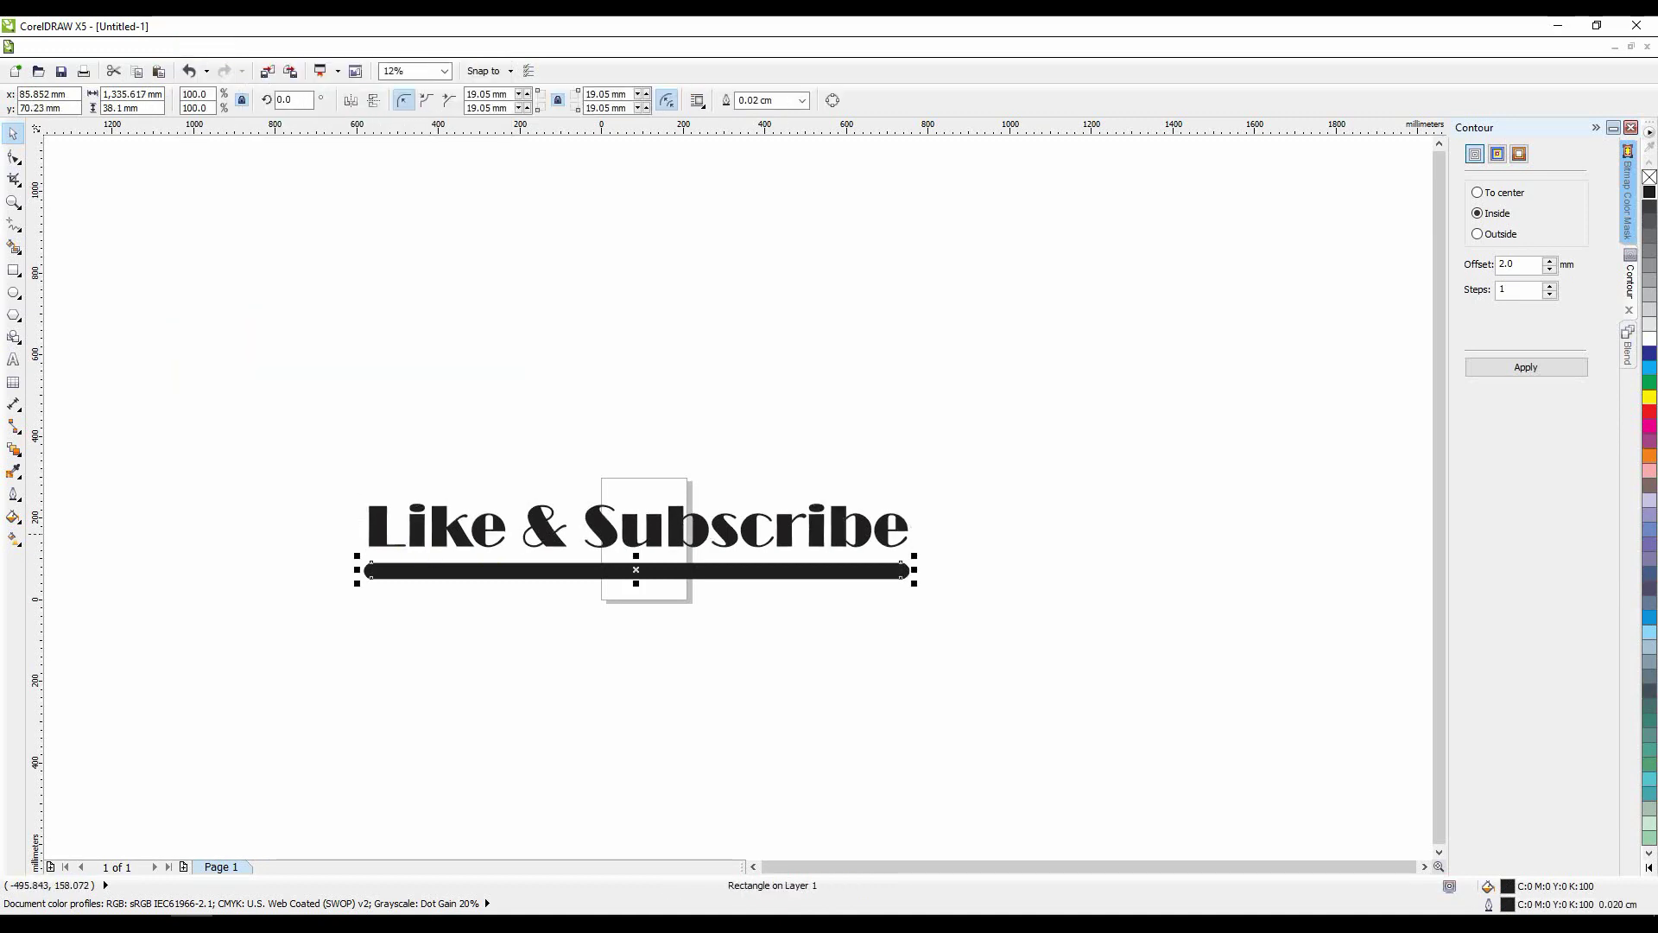
key(ctrl+a)
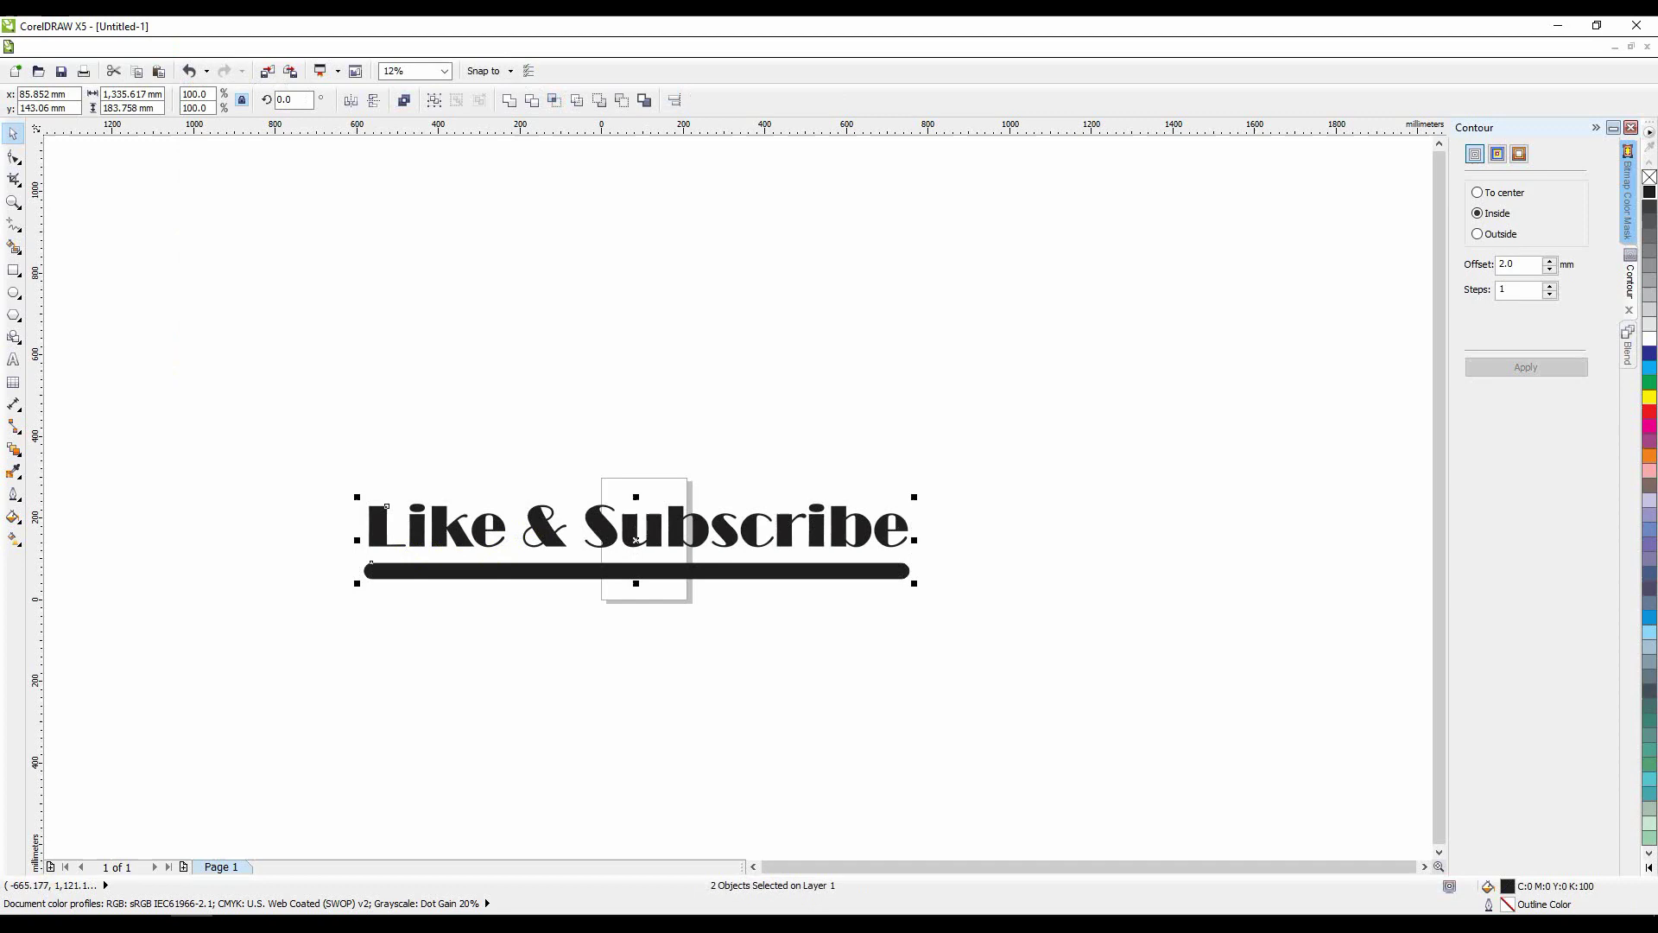
key(alt)
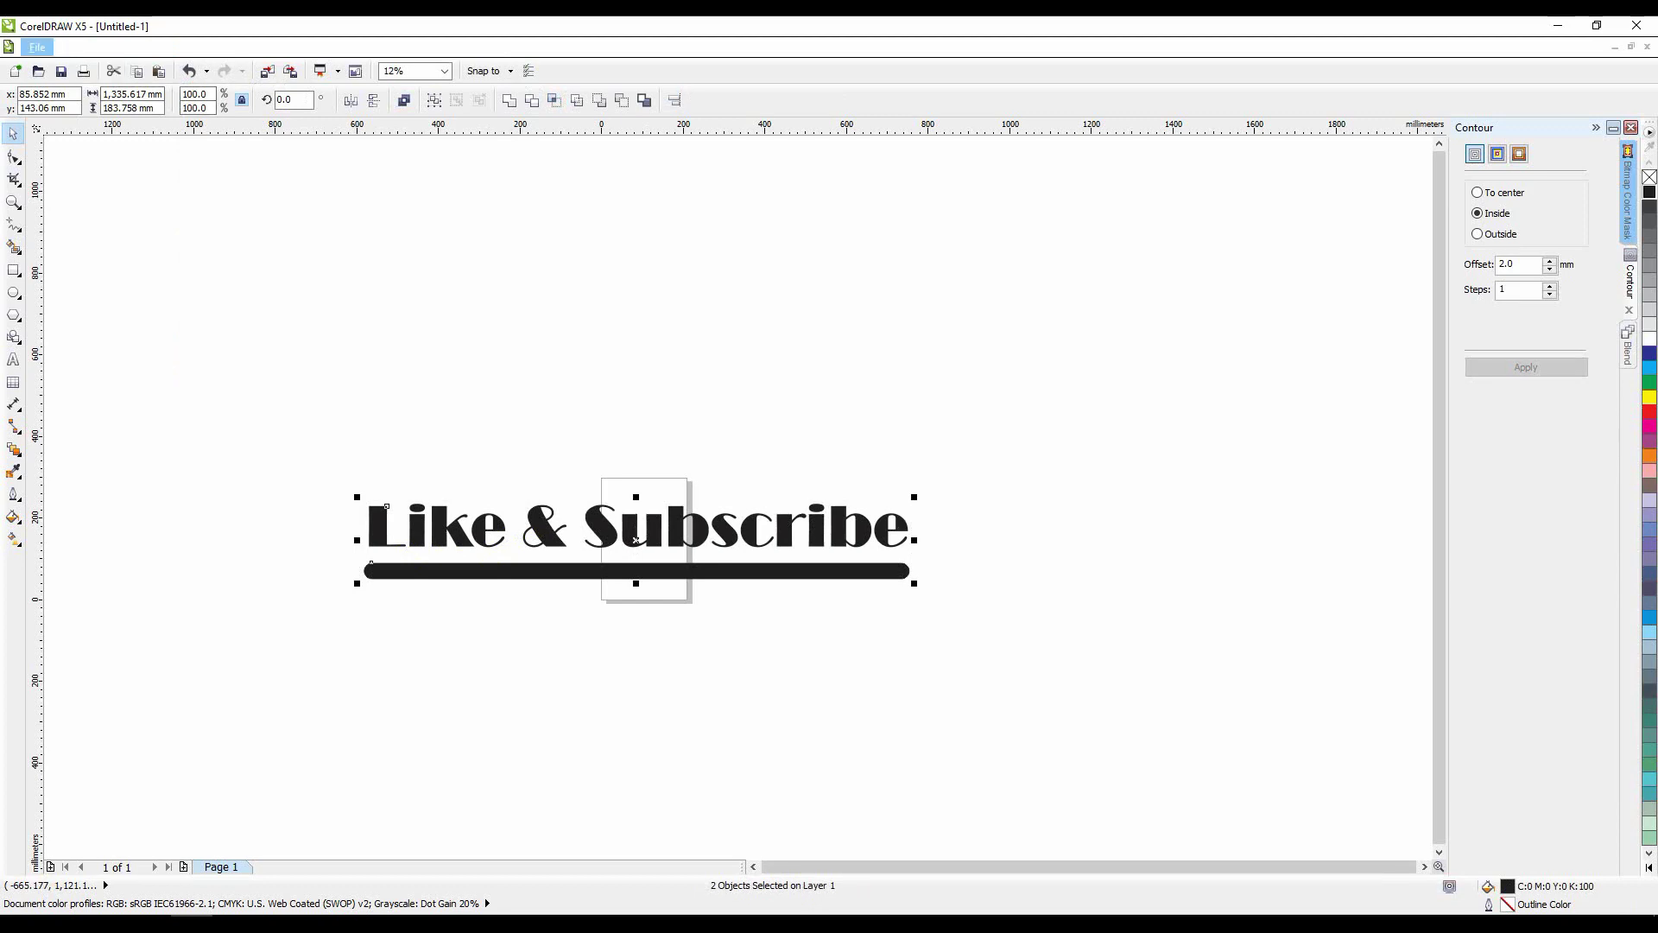
click(37, 48)
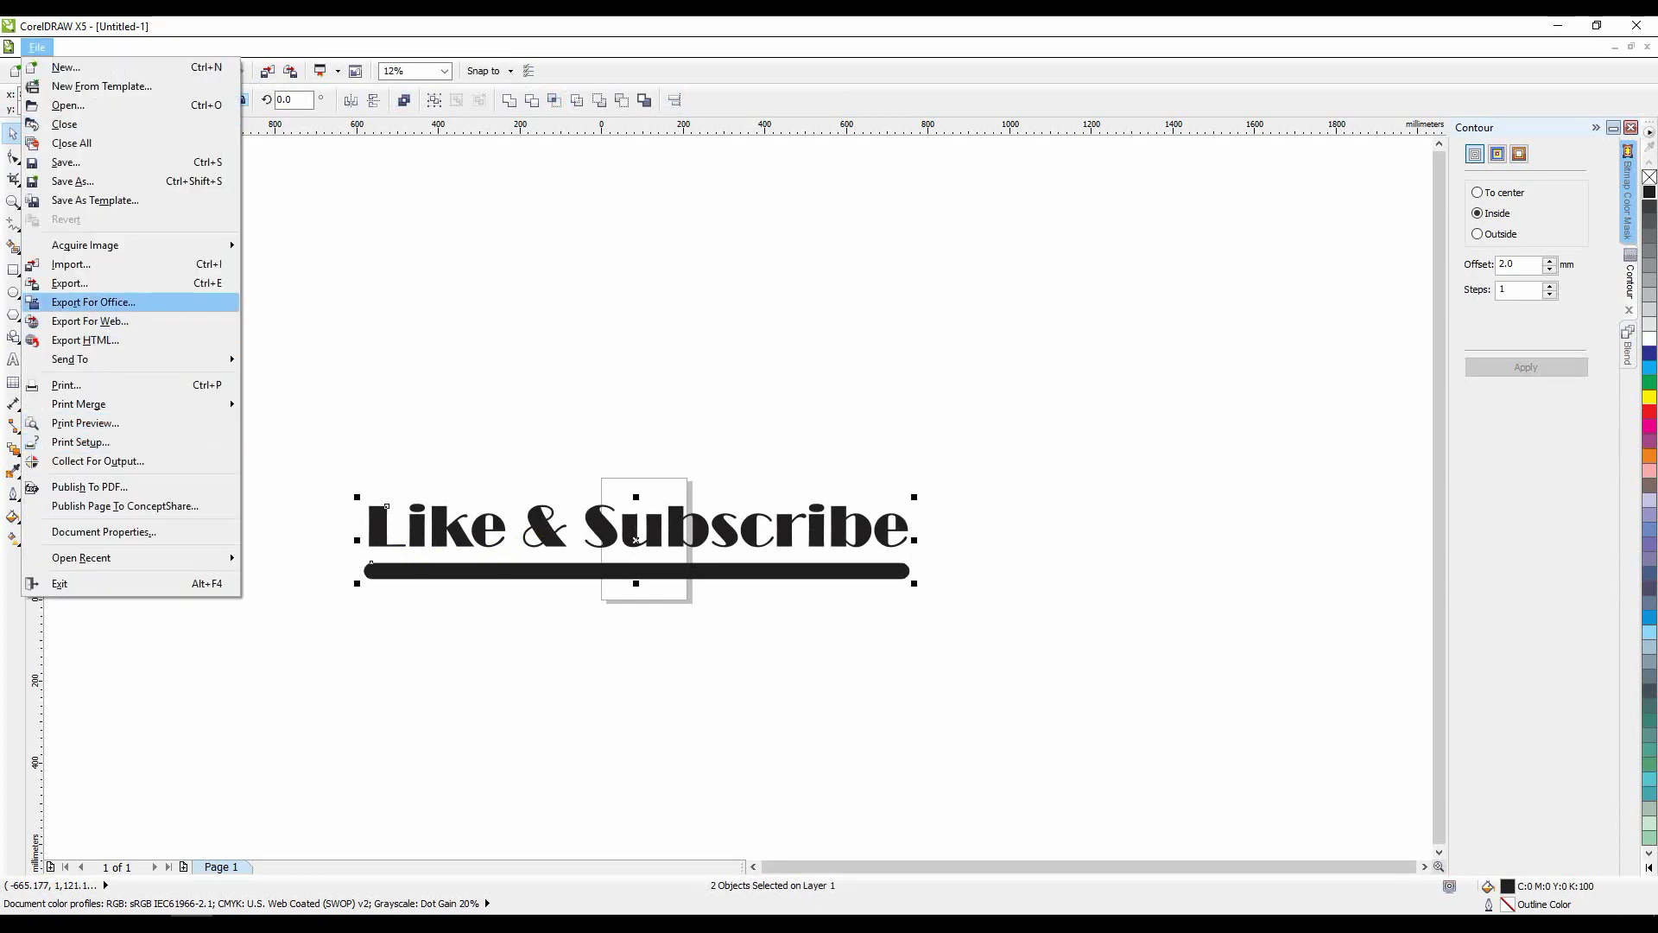
key(Up)
key(Return)
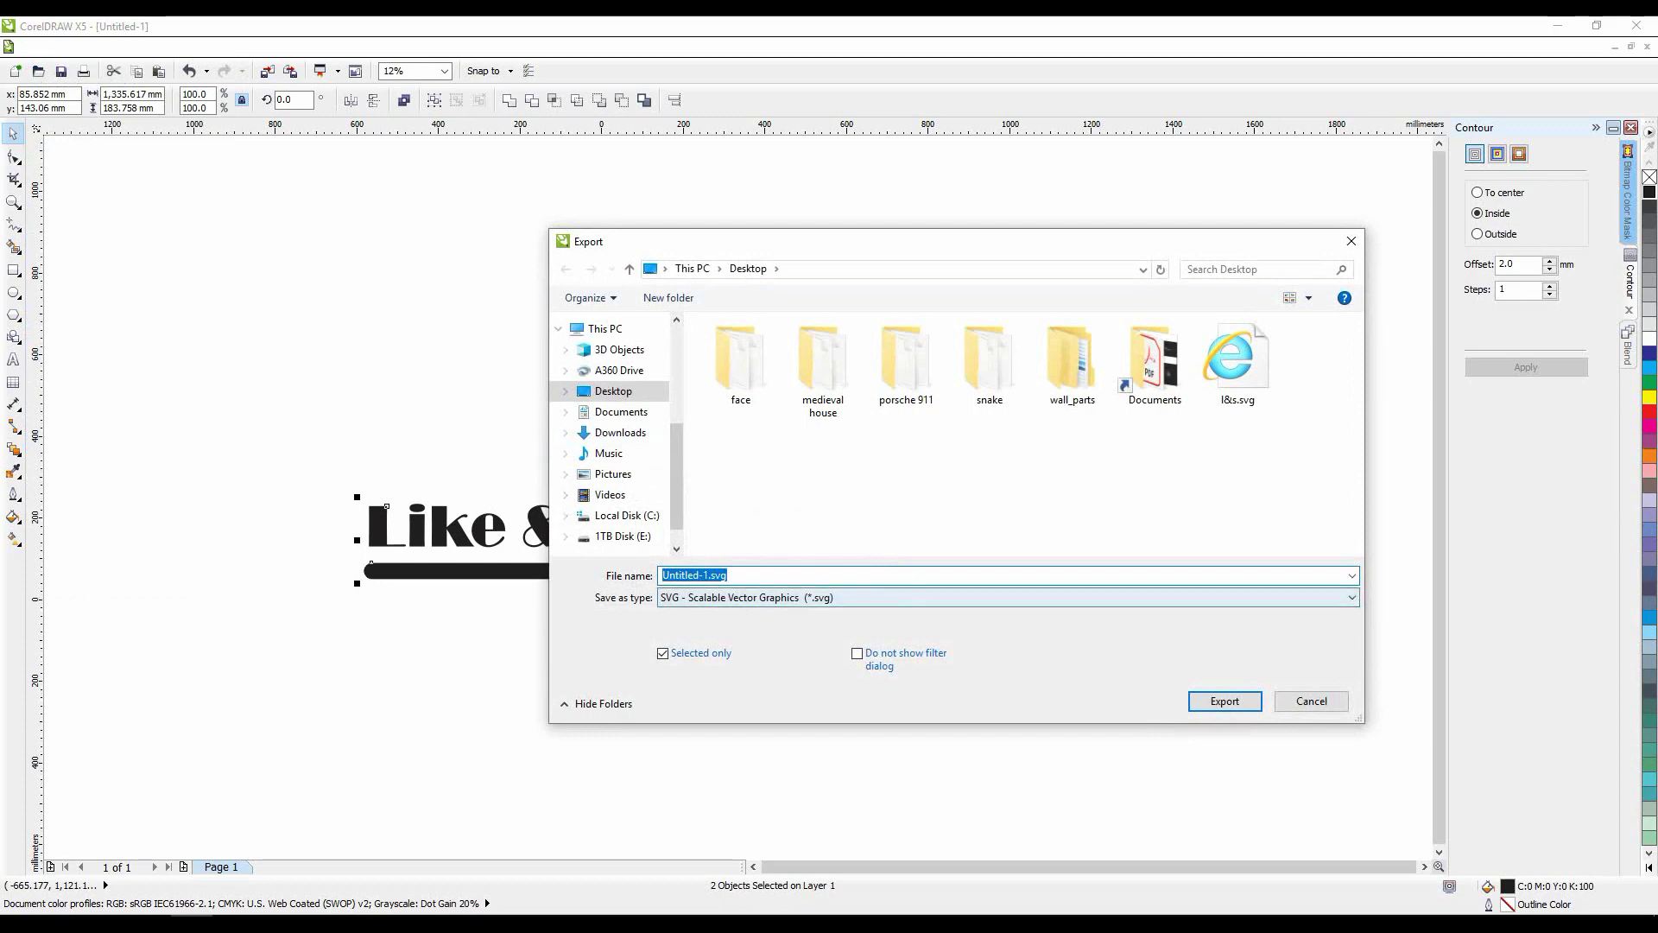
click(1002, 597)
click(1002, 205)
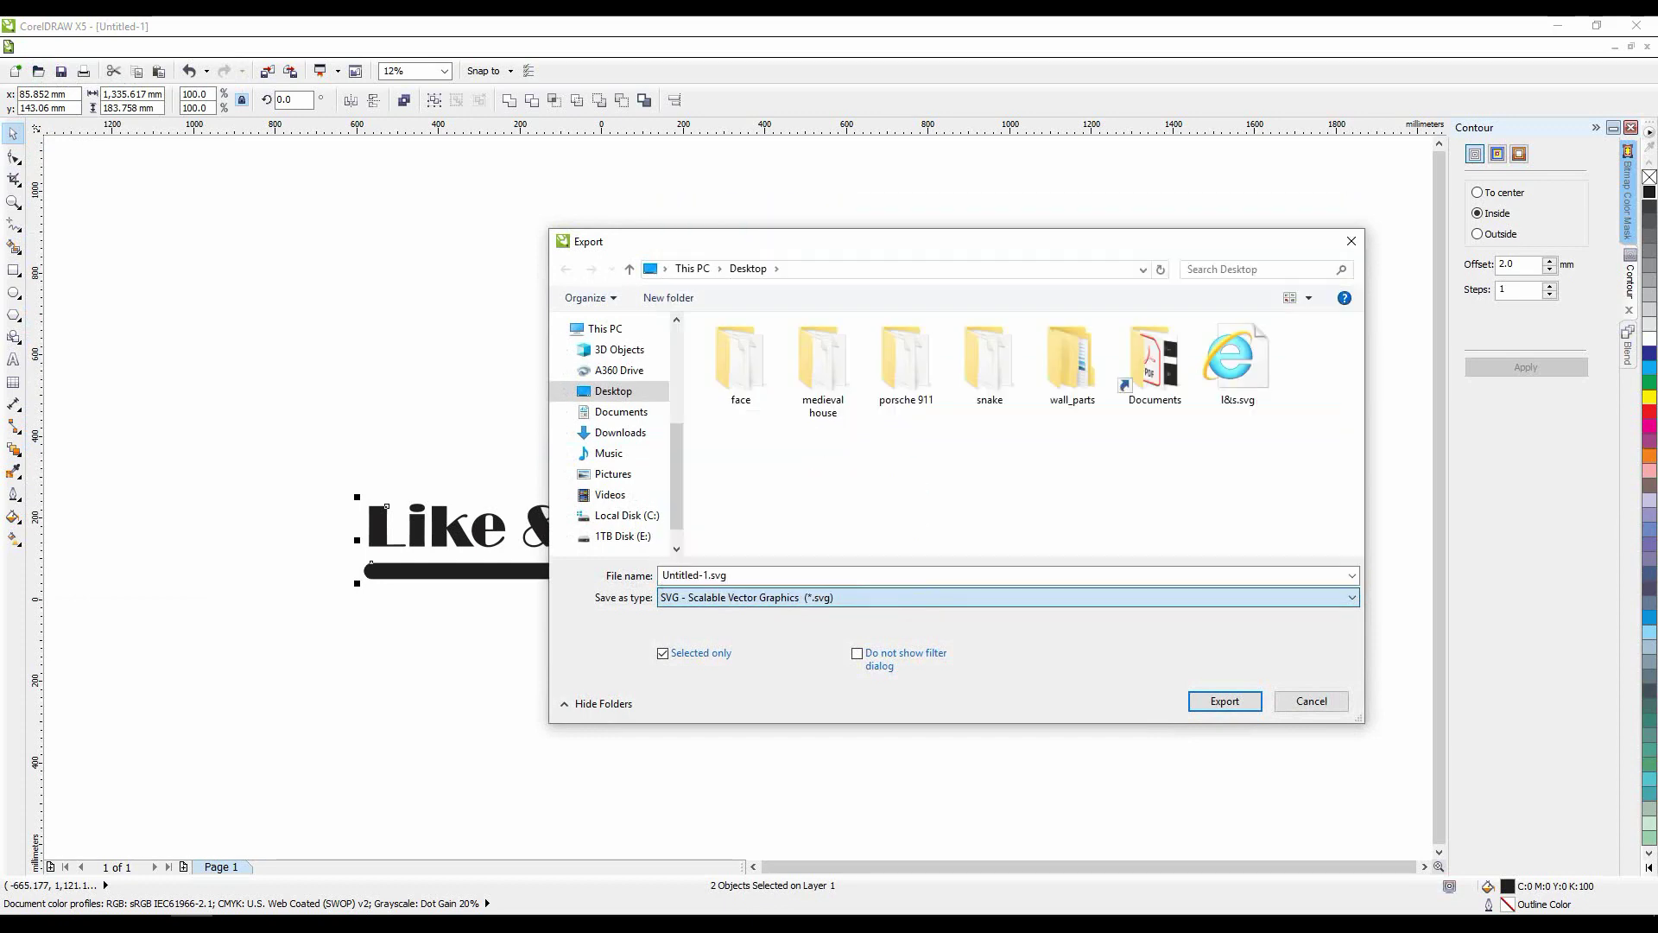
click(863, 575)
click(1237, 363)
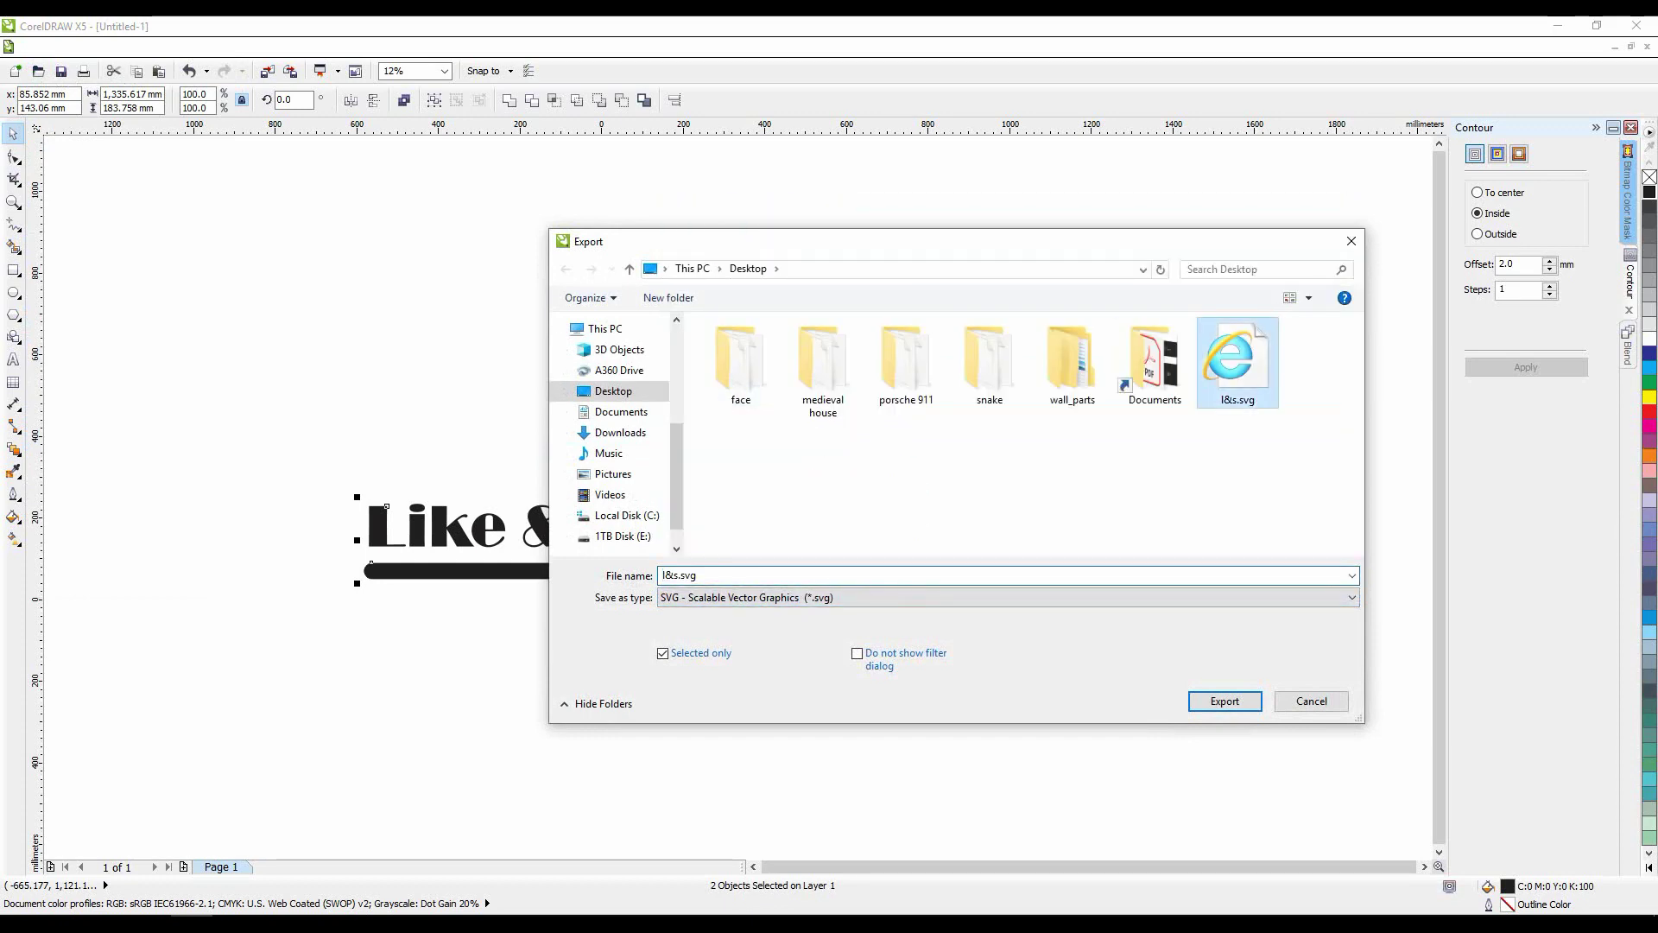
key(Return)
key(Left)
key(Return)
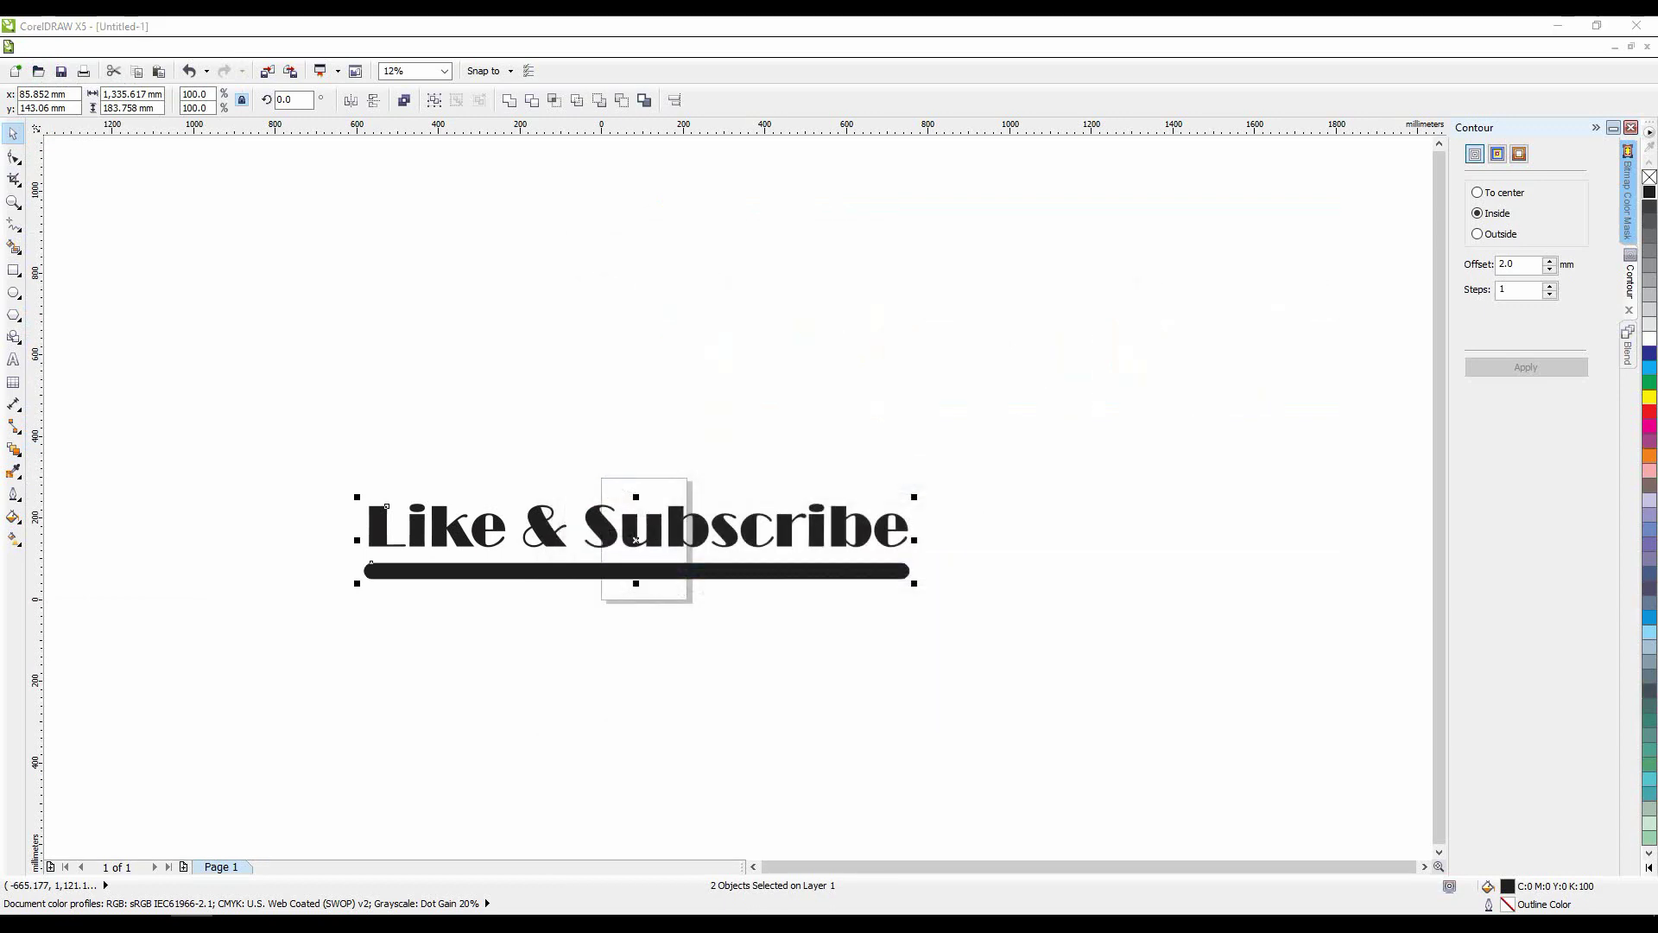
key(Return)
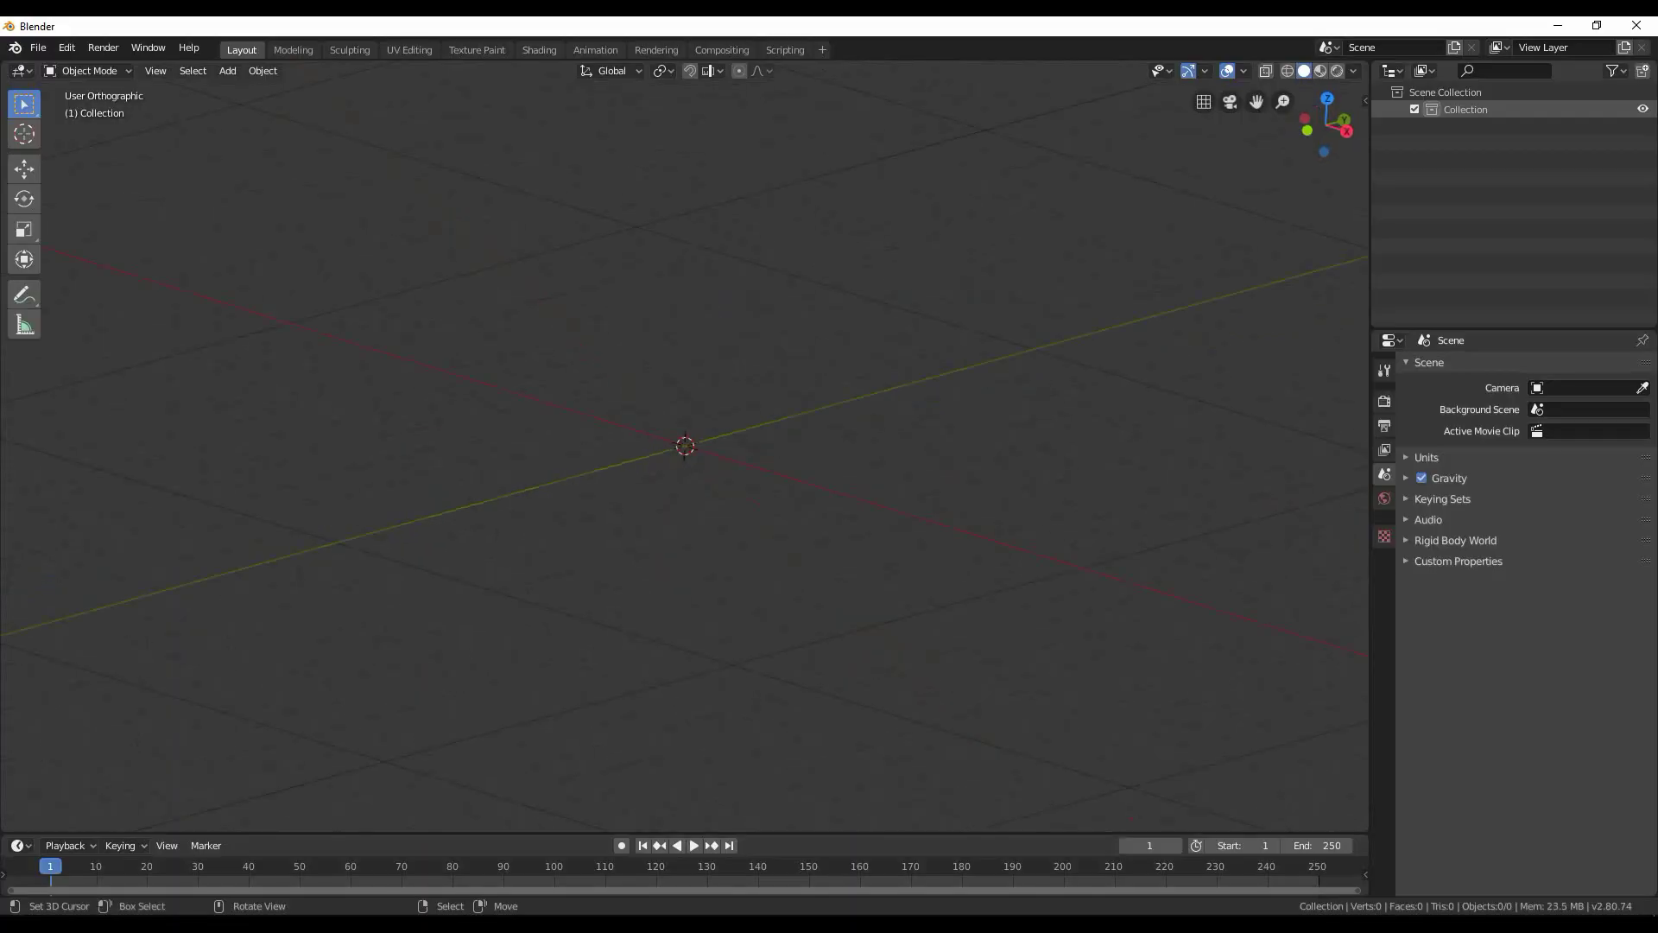
In Blender, switch to the front view and import l&s.svg from the Desktop
key(KP_1)
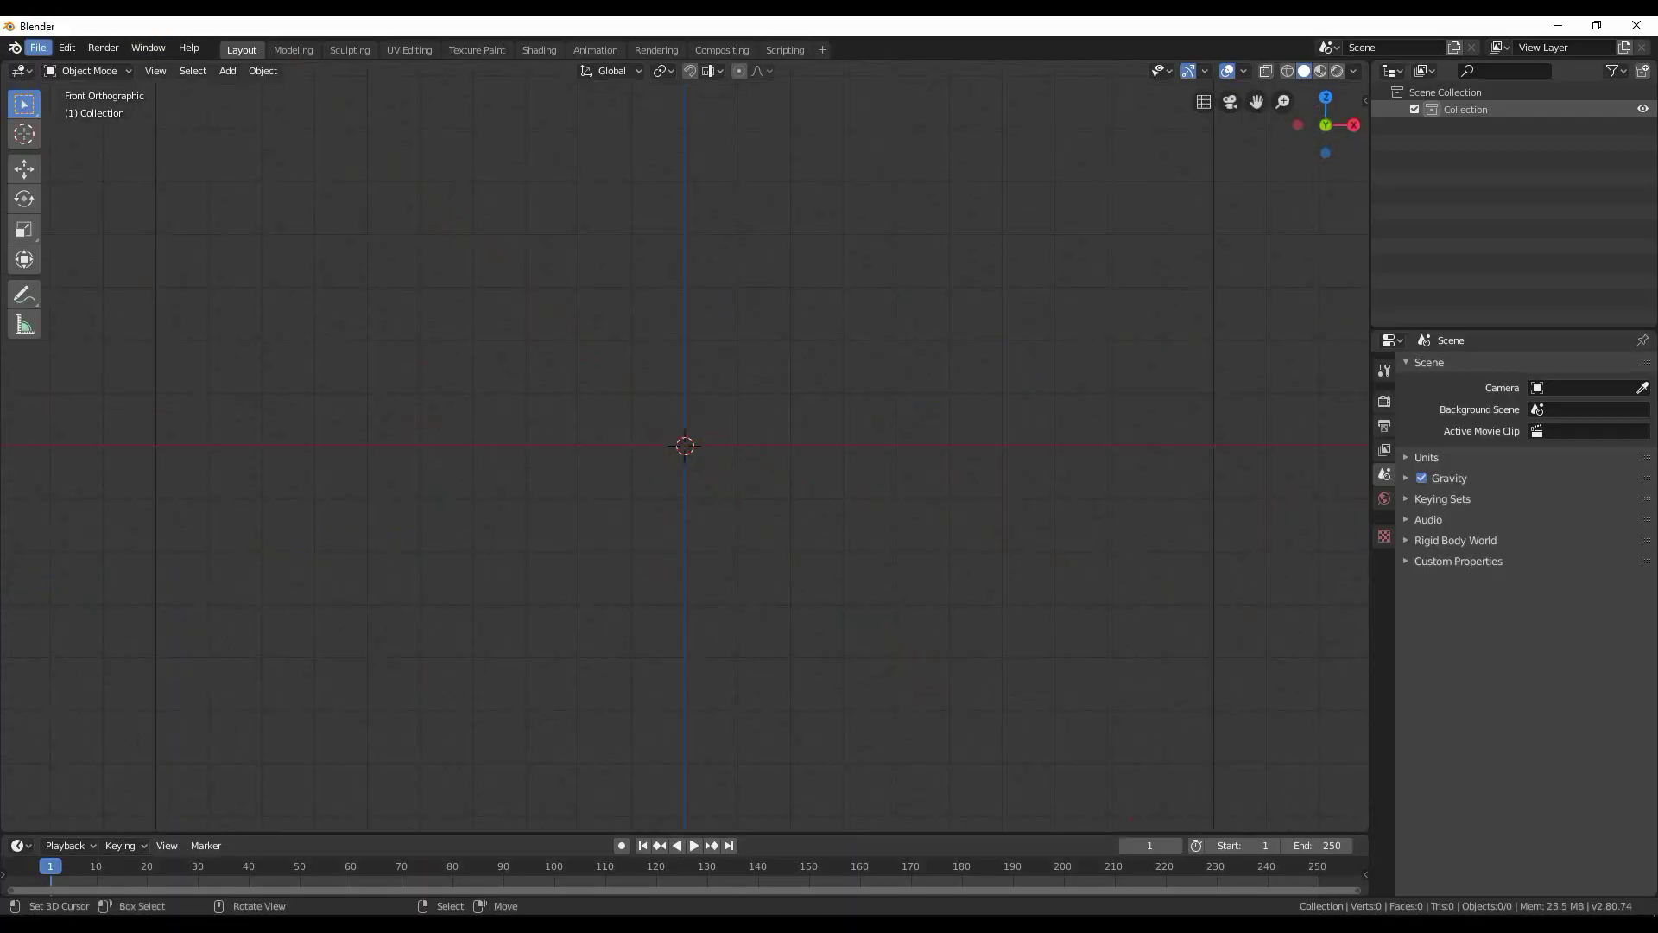
click(38, 48)
mouse_move(65, 281)
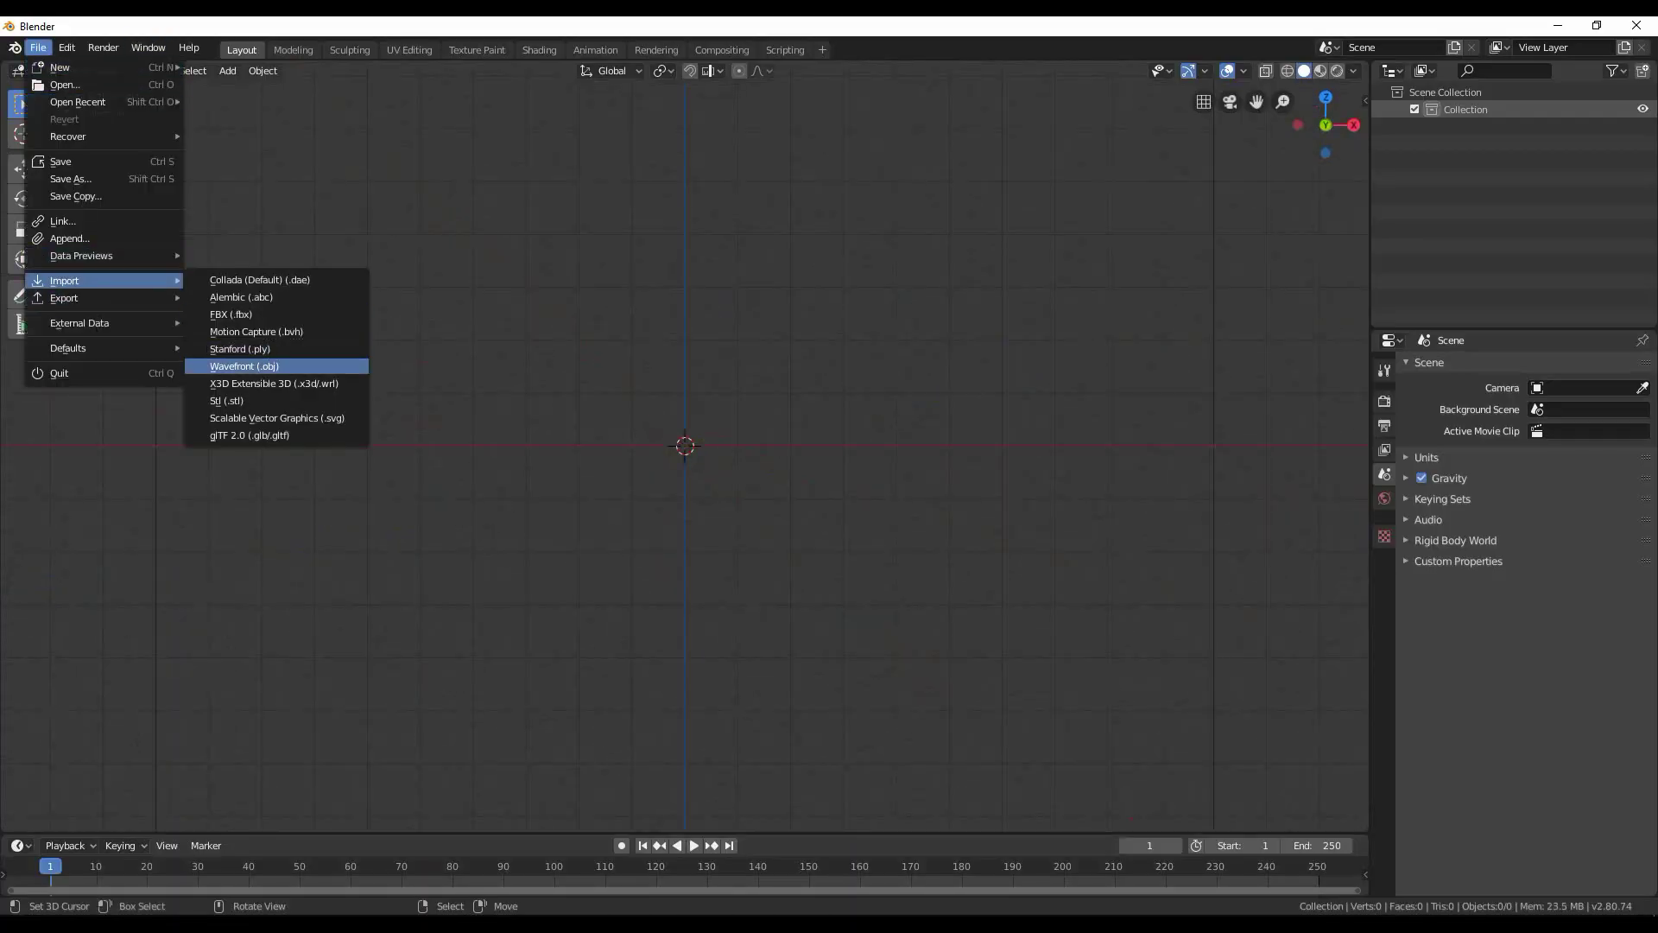
click(276, 418)
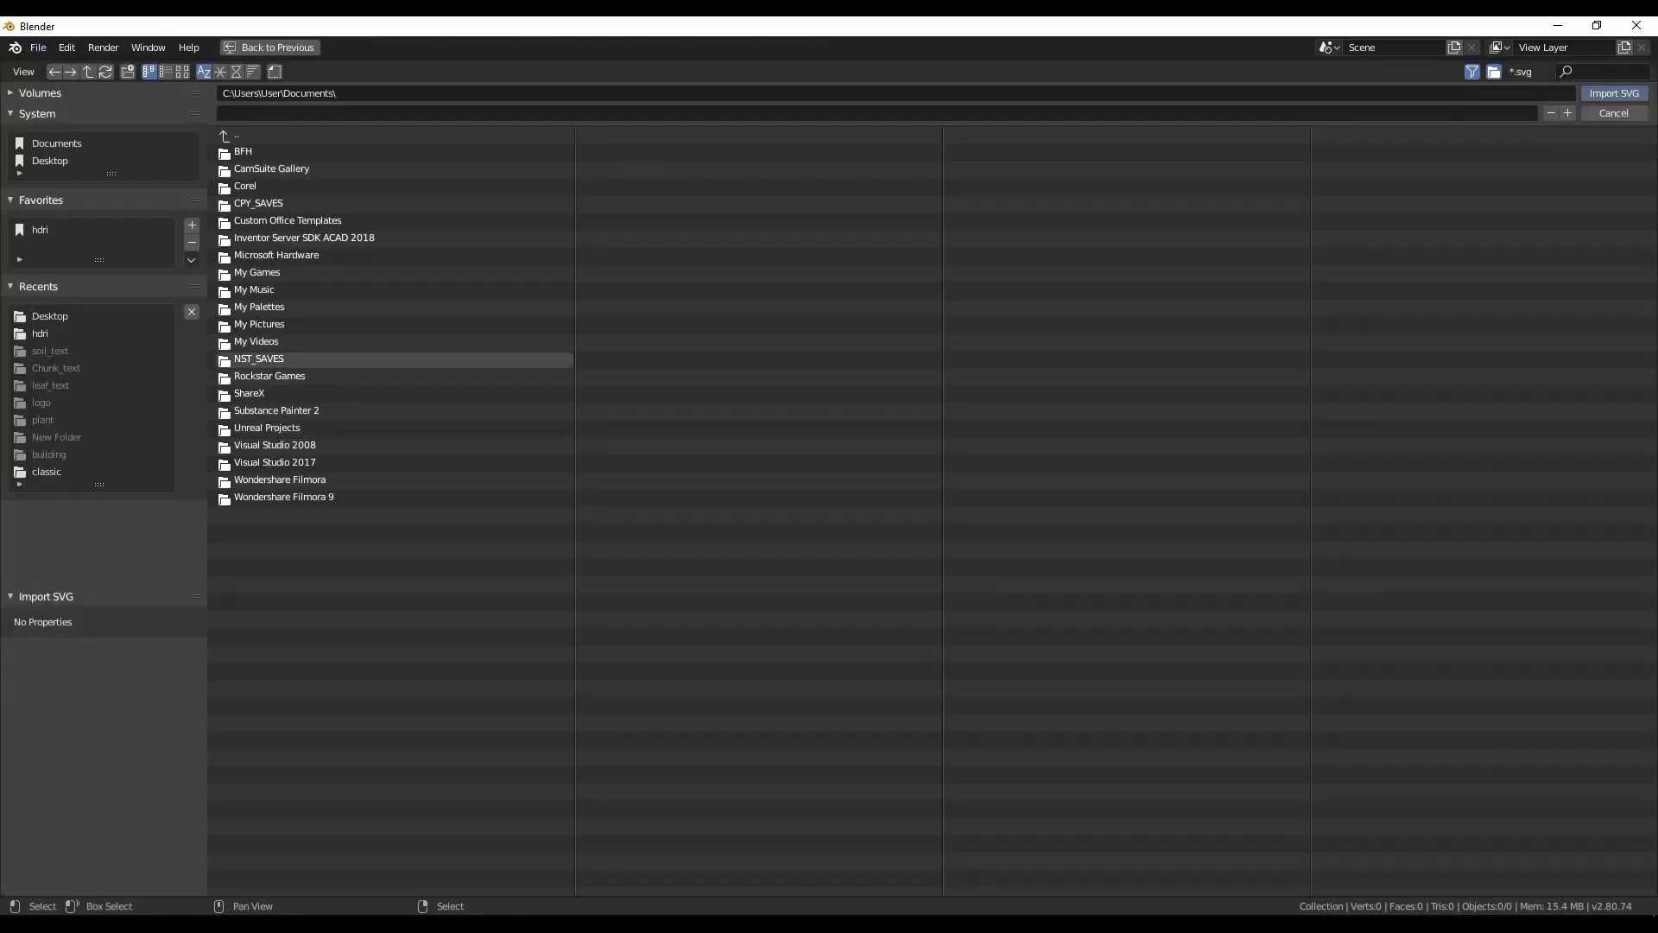
click(50, 316)
click(250, 238)
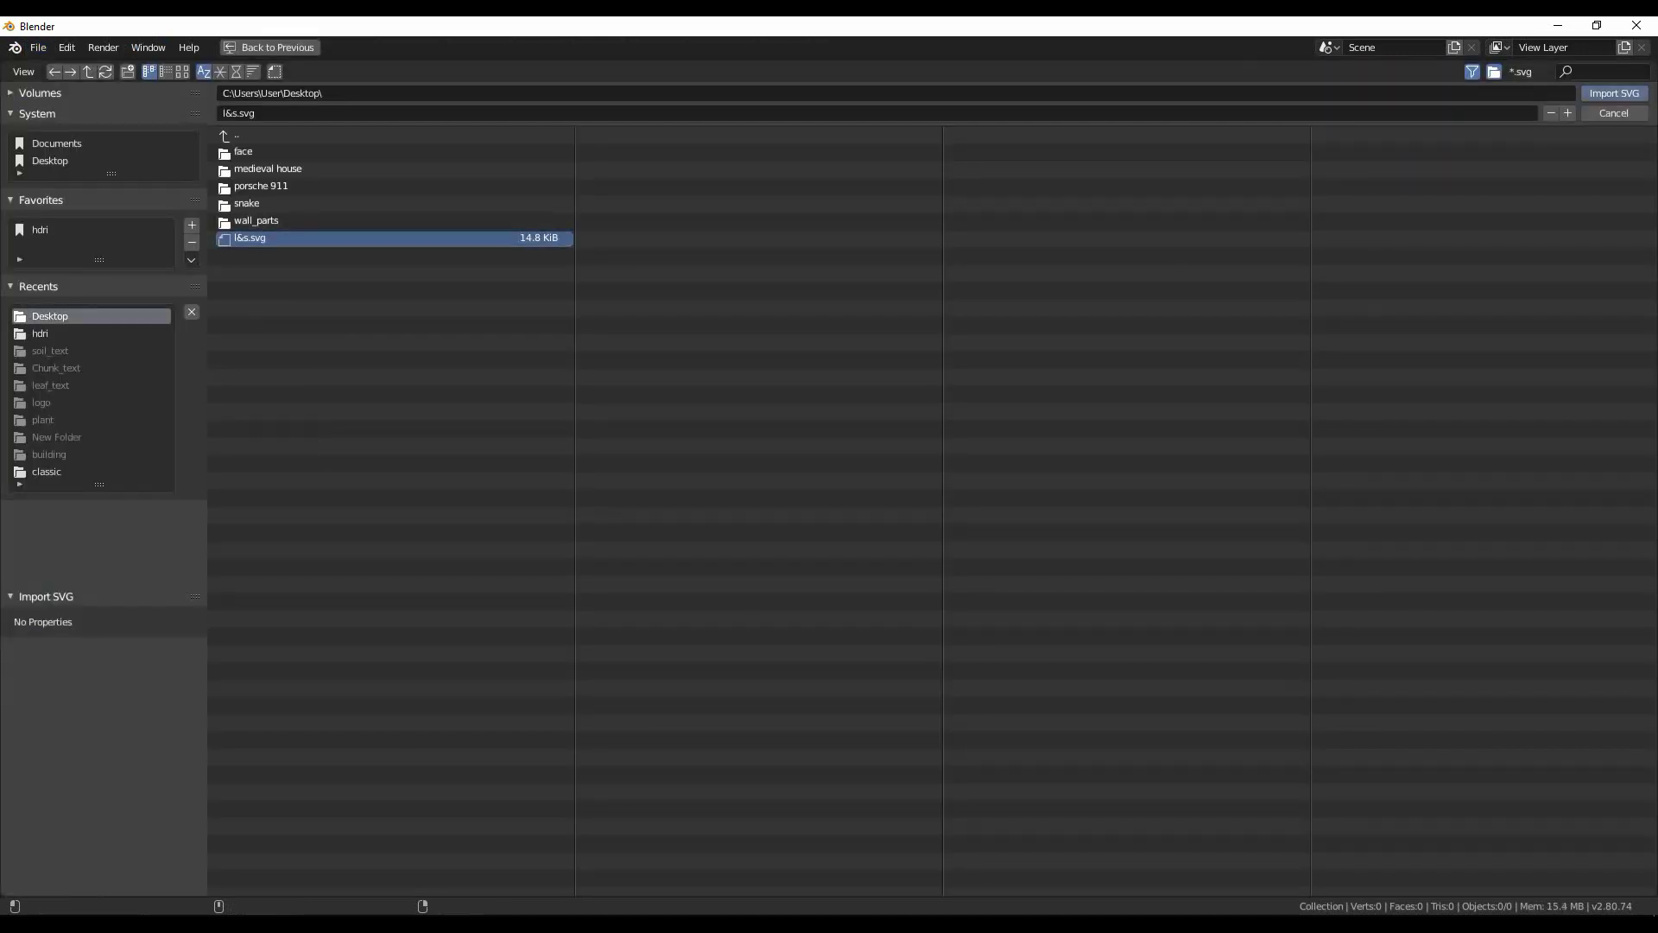
click(1614, 93)
Rotate the imported curves 90° about the X axis and scale them up many times to a workable size
text(rx90)
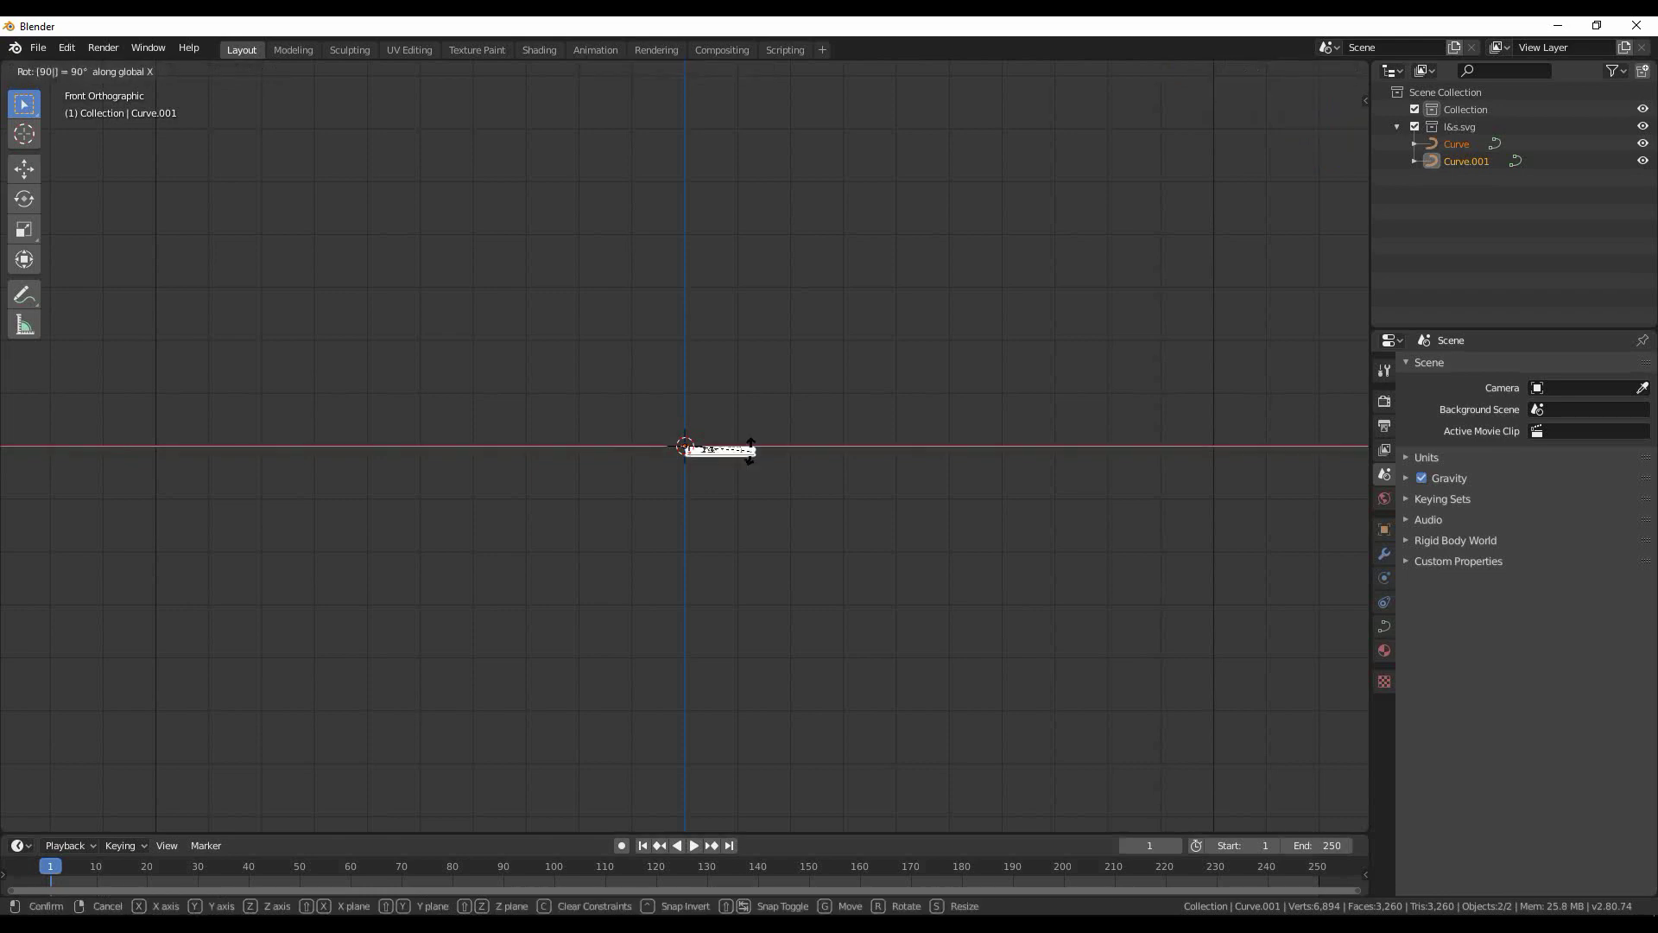
key(Return)
key(s)
click(1196, 632)
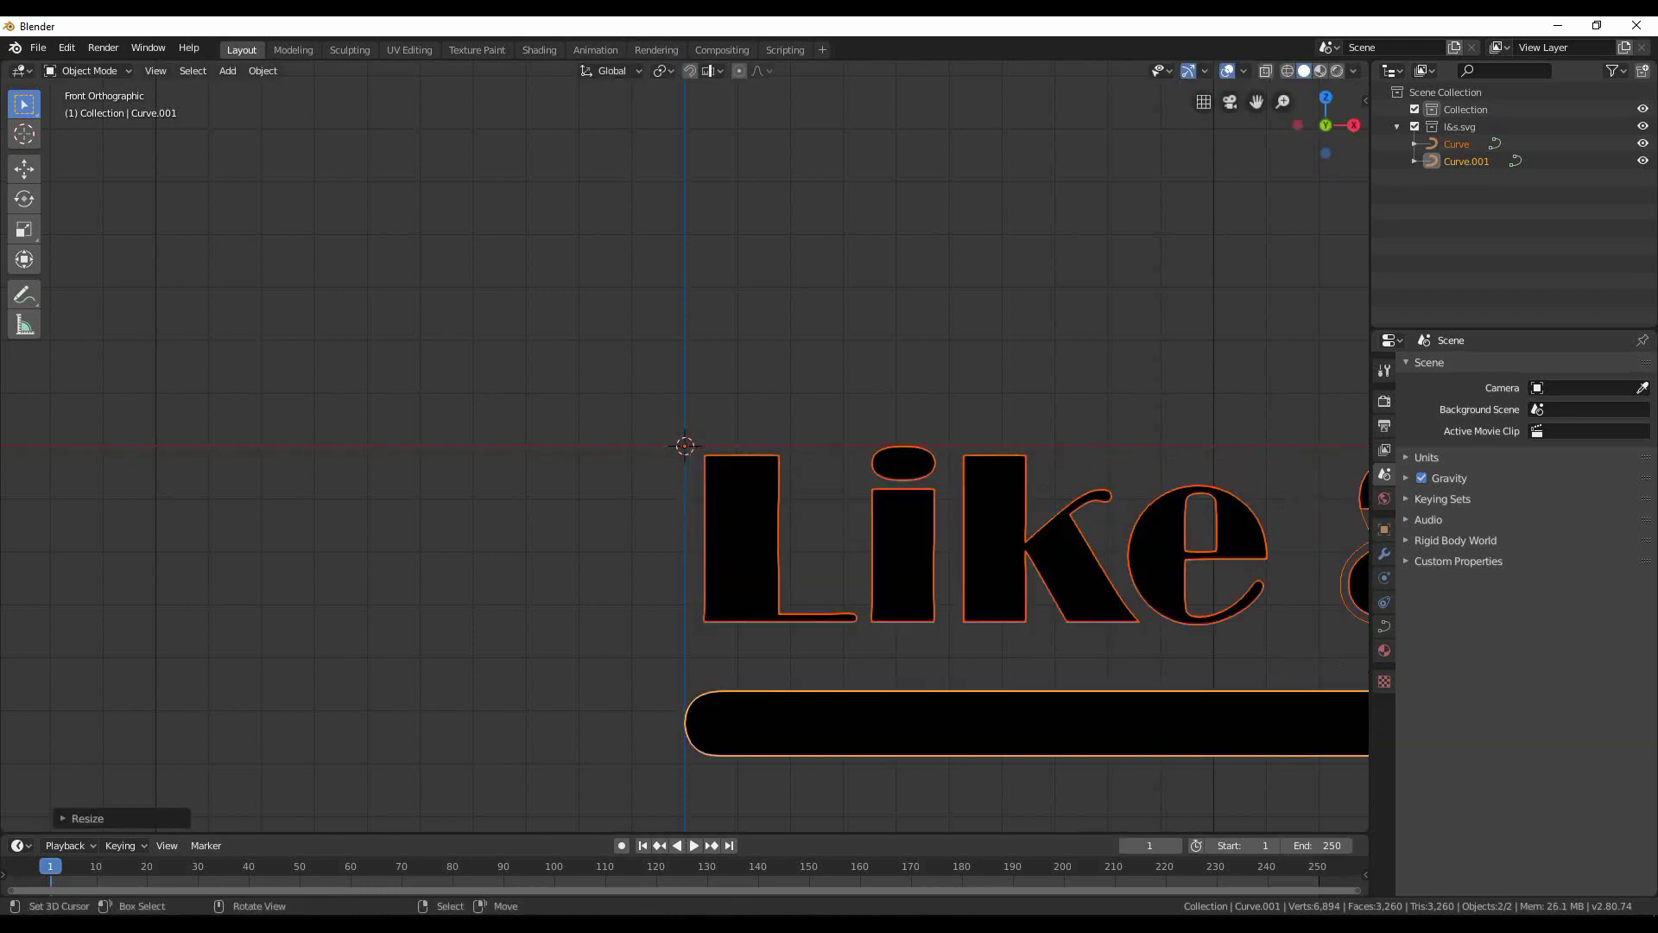
Move the text and bar so they are roughly centred on the origin, with the bar resting on the X axis
scroll(685, 445, down, 5)
key(g)
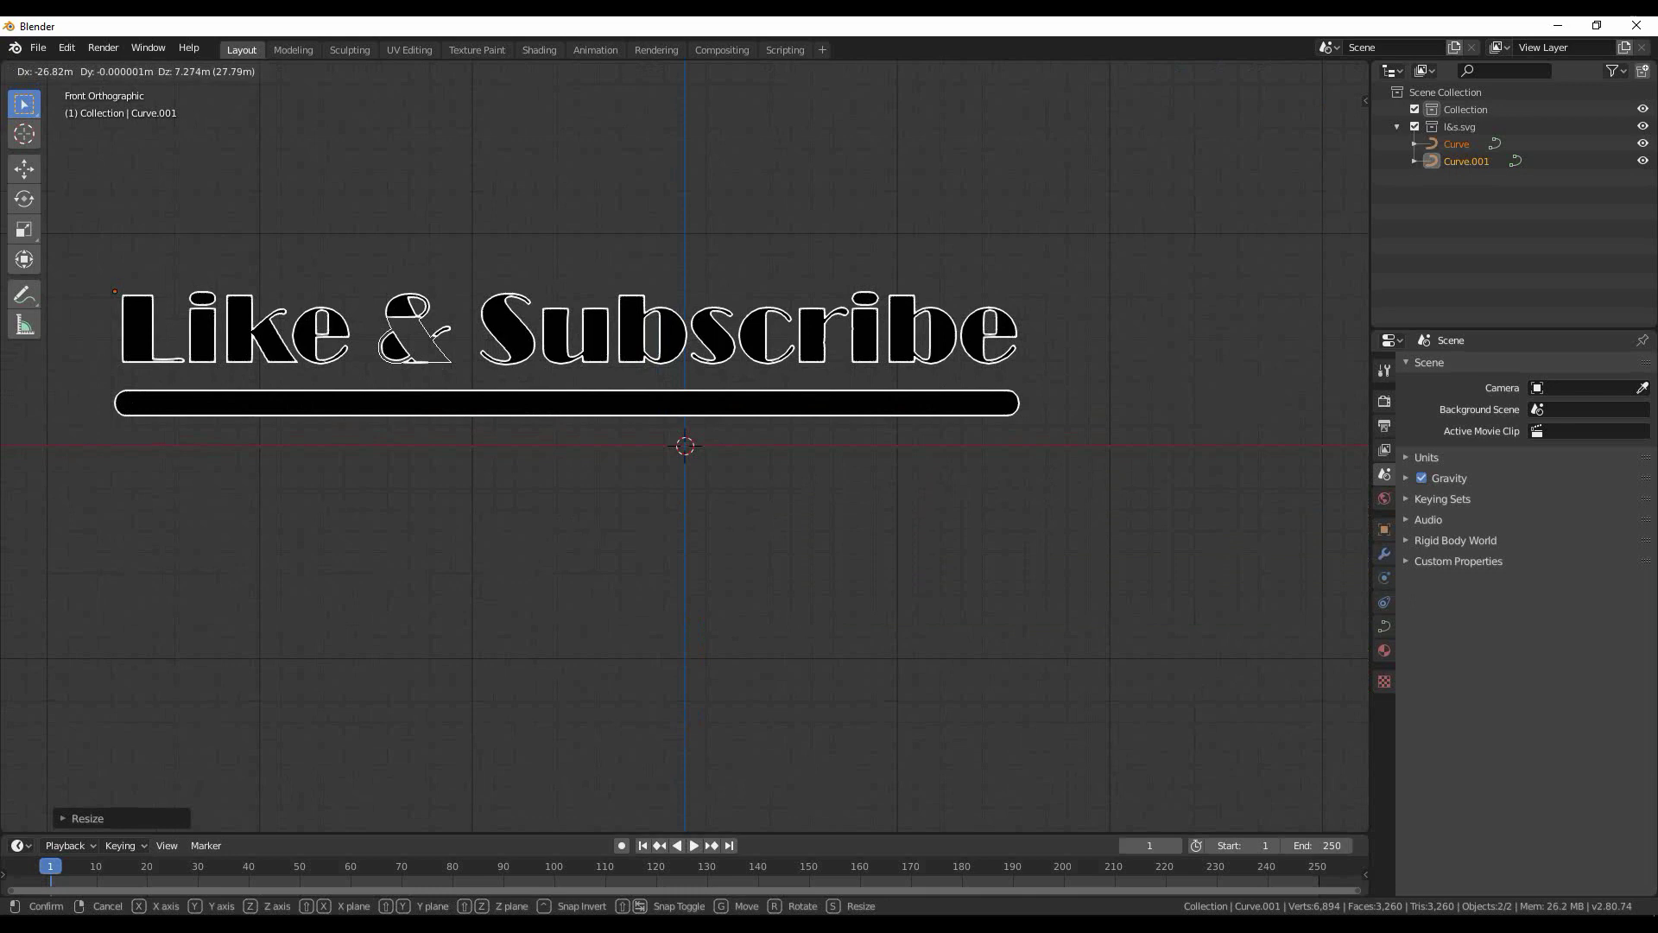
key(Return)
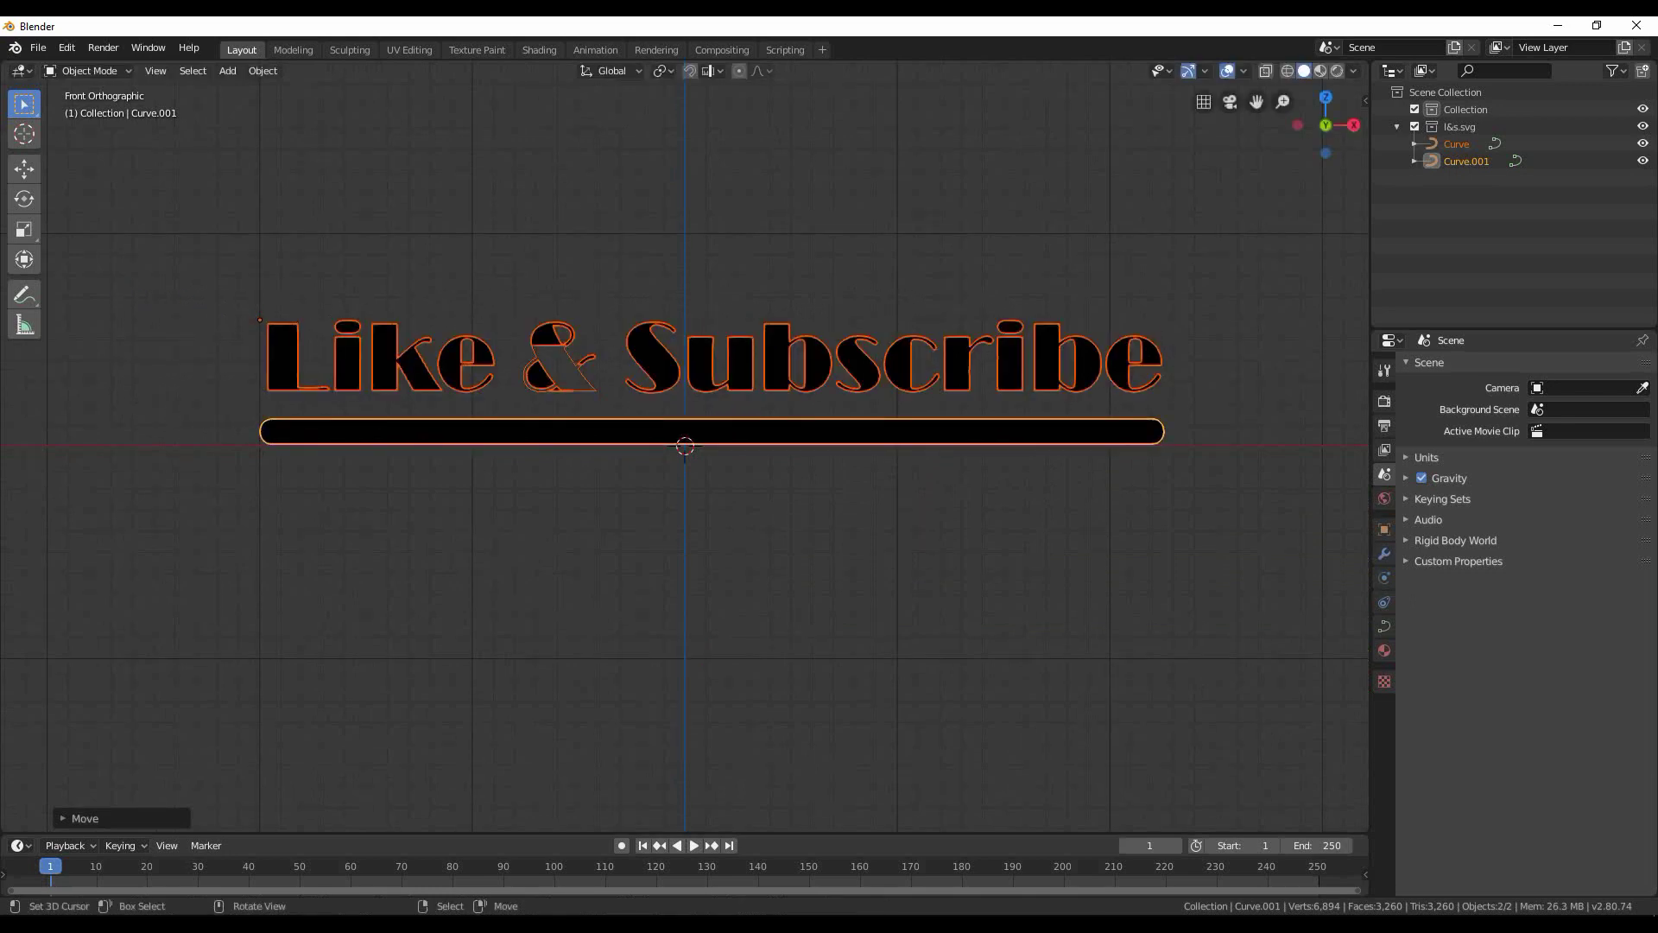
scroll(685, 446, up, 1)
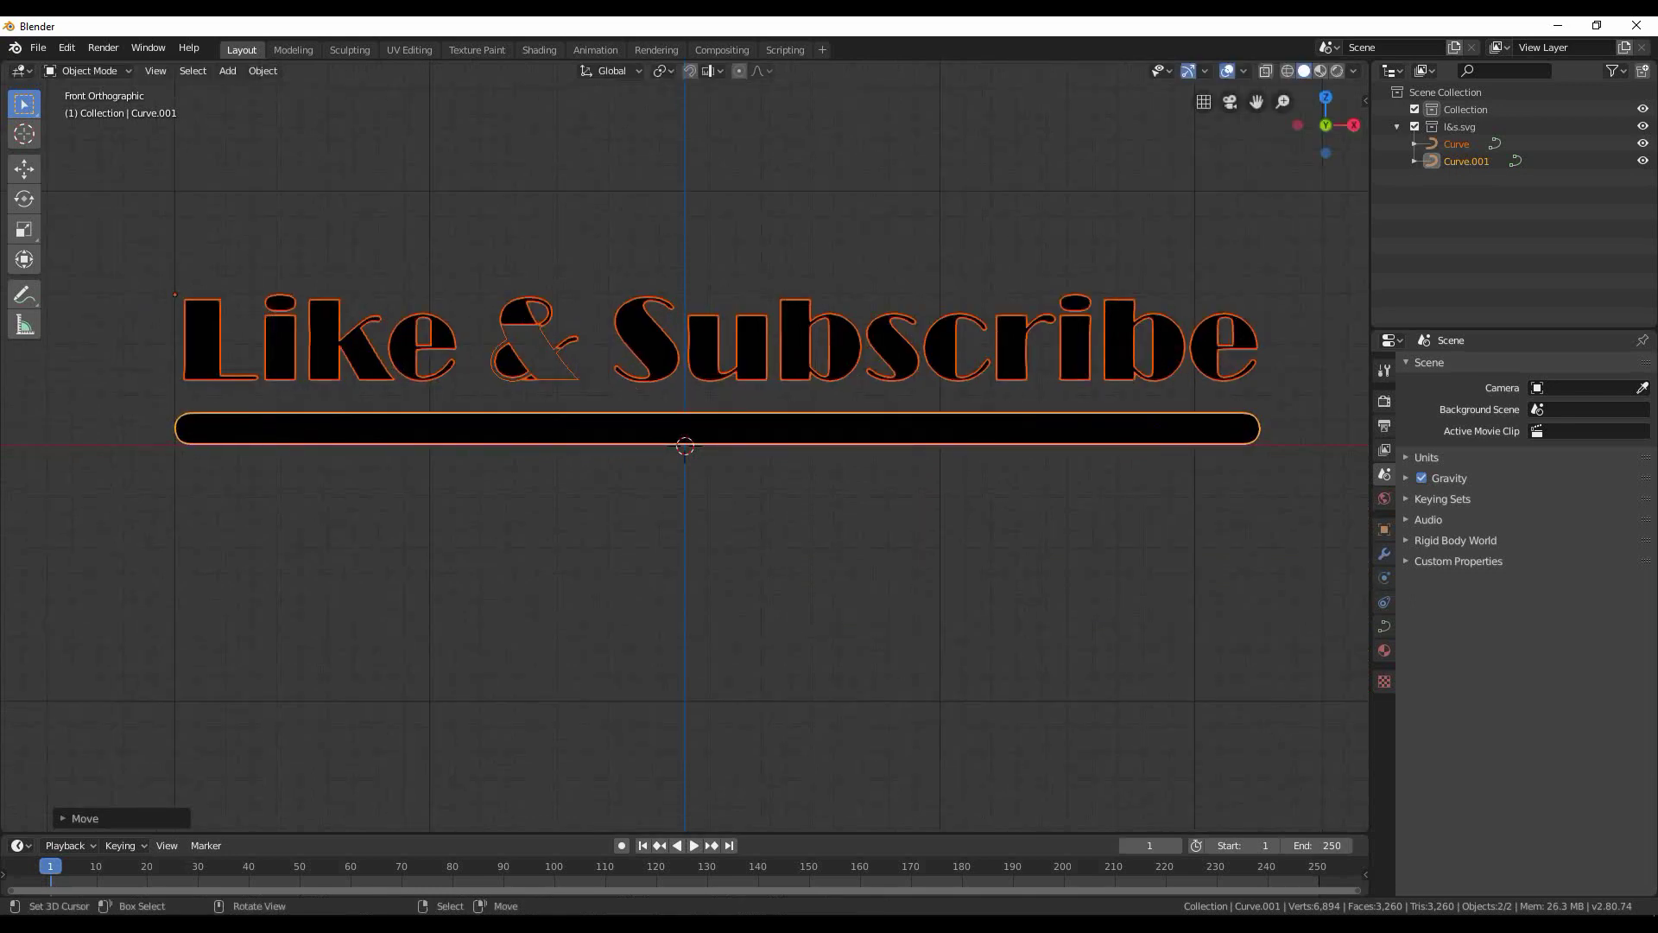
key(Tab)
key(Tab)
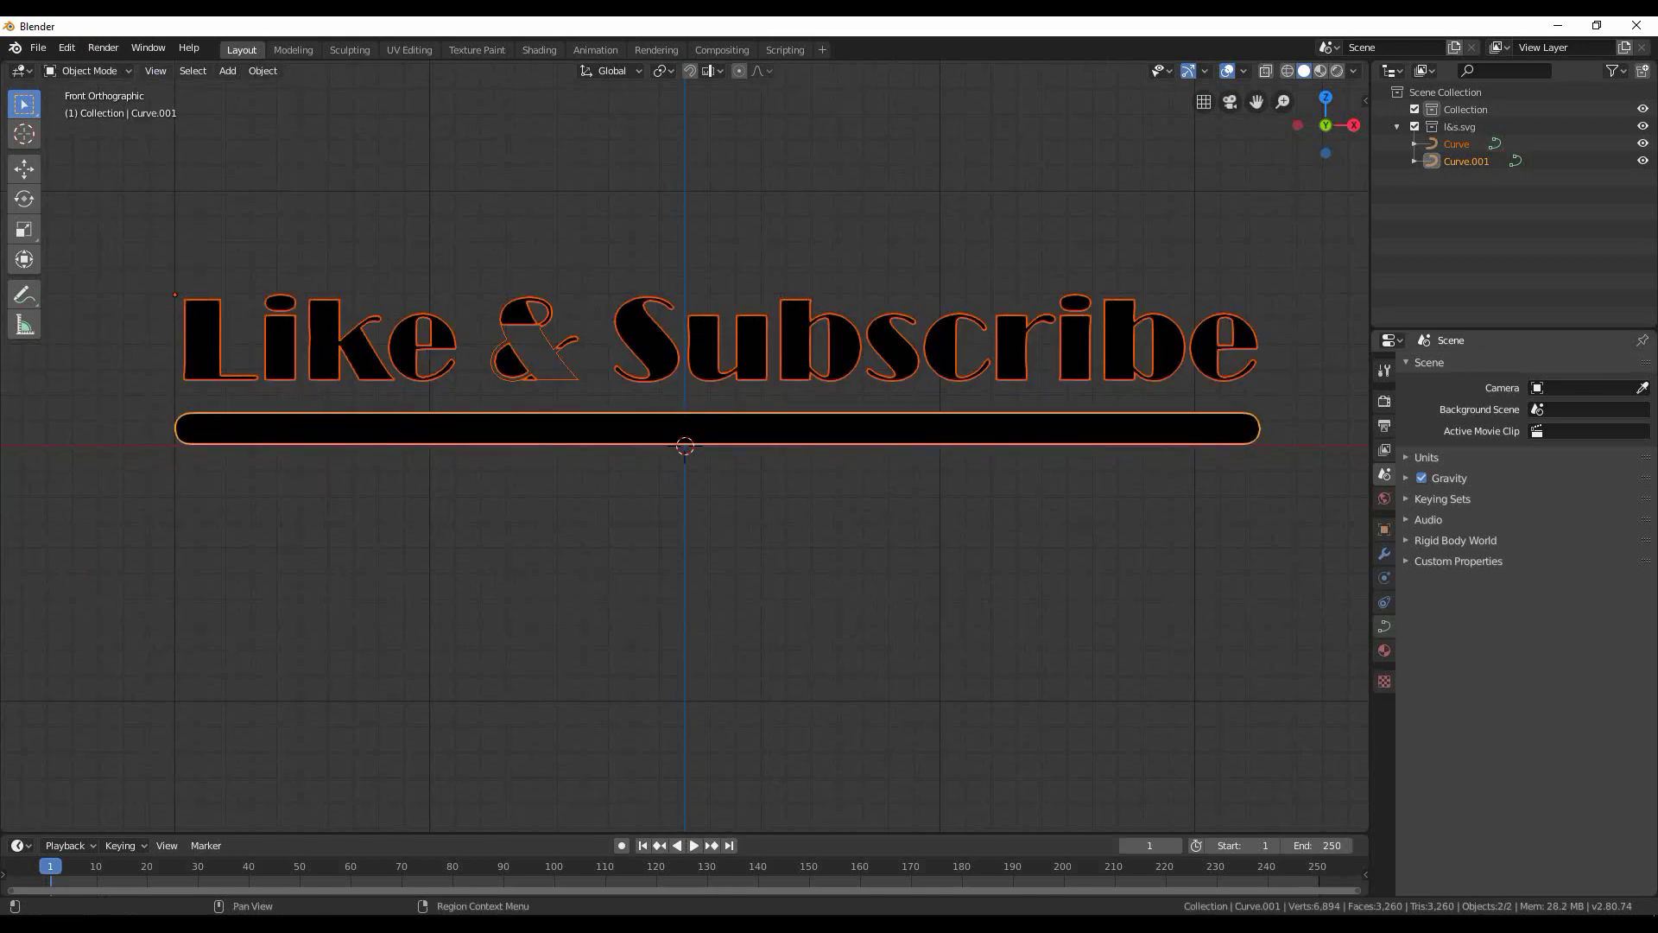
Extrude the curves in their geometry settings, the underline bar by 0.025 m and the text by 0.007 m
click(1384, 625)
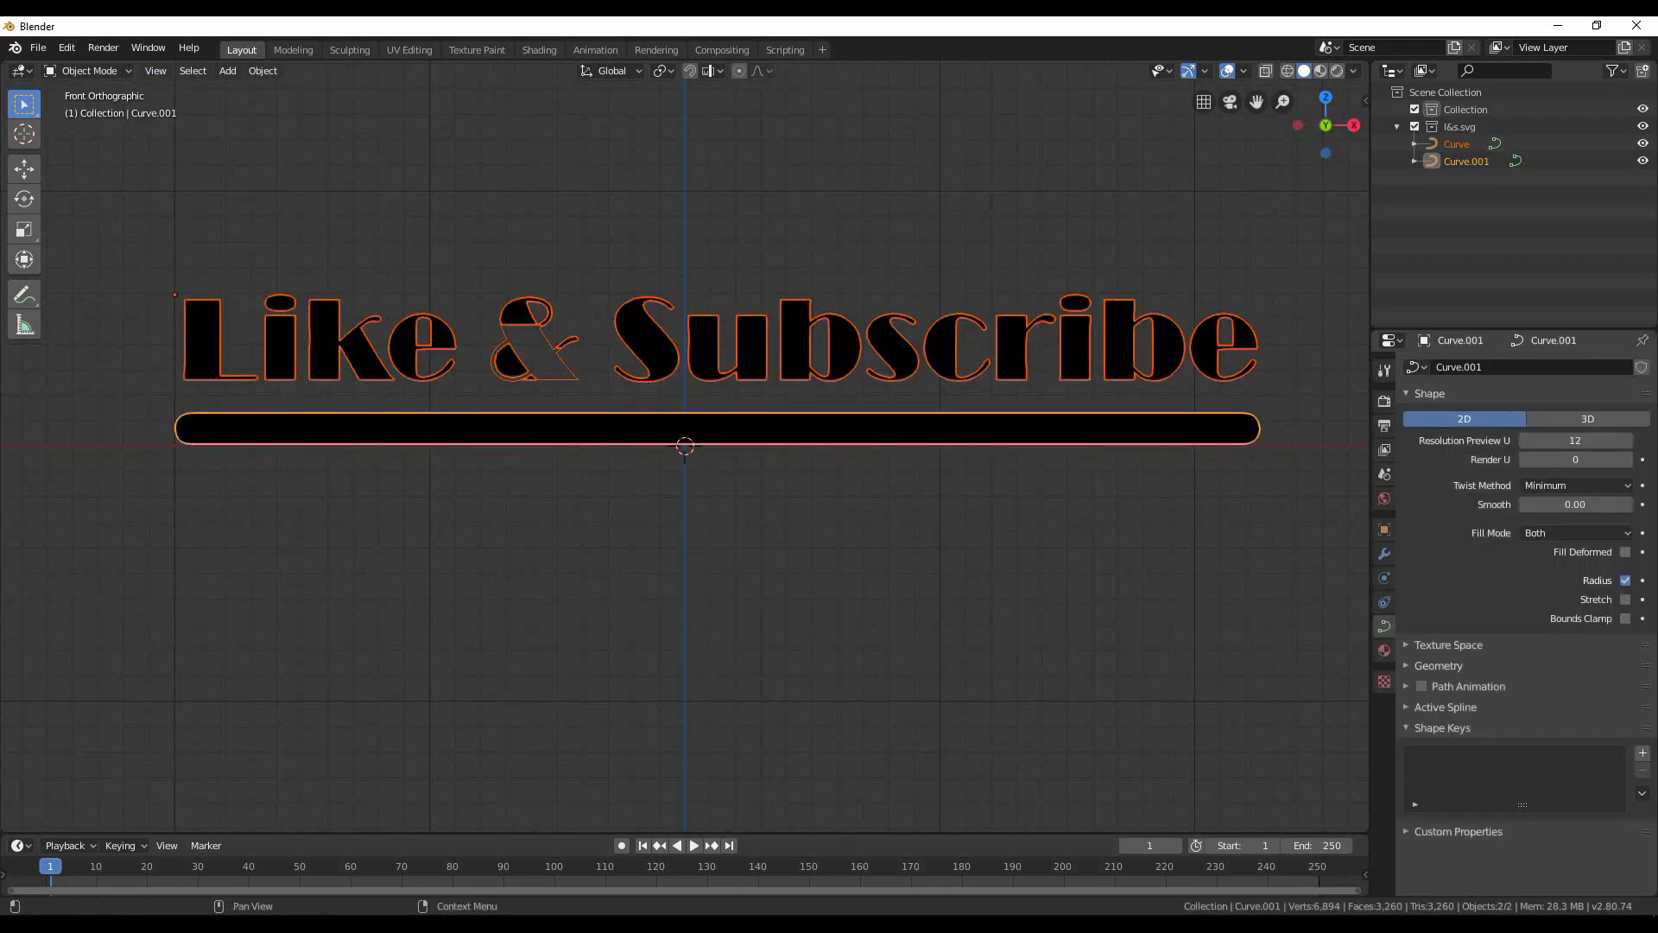
click(1438, 666)
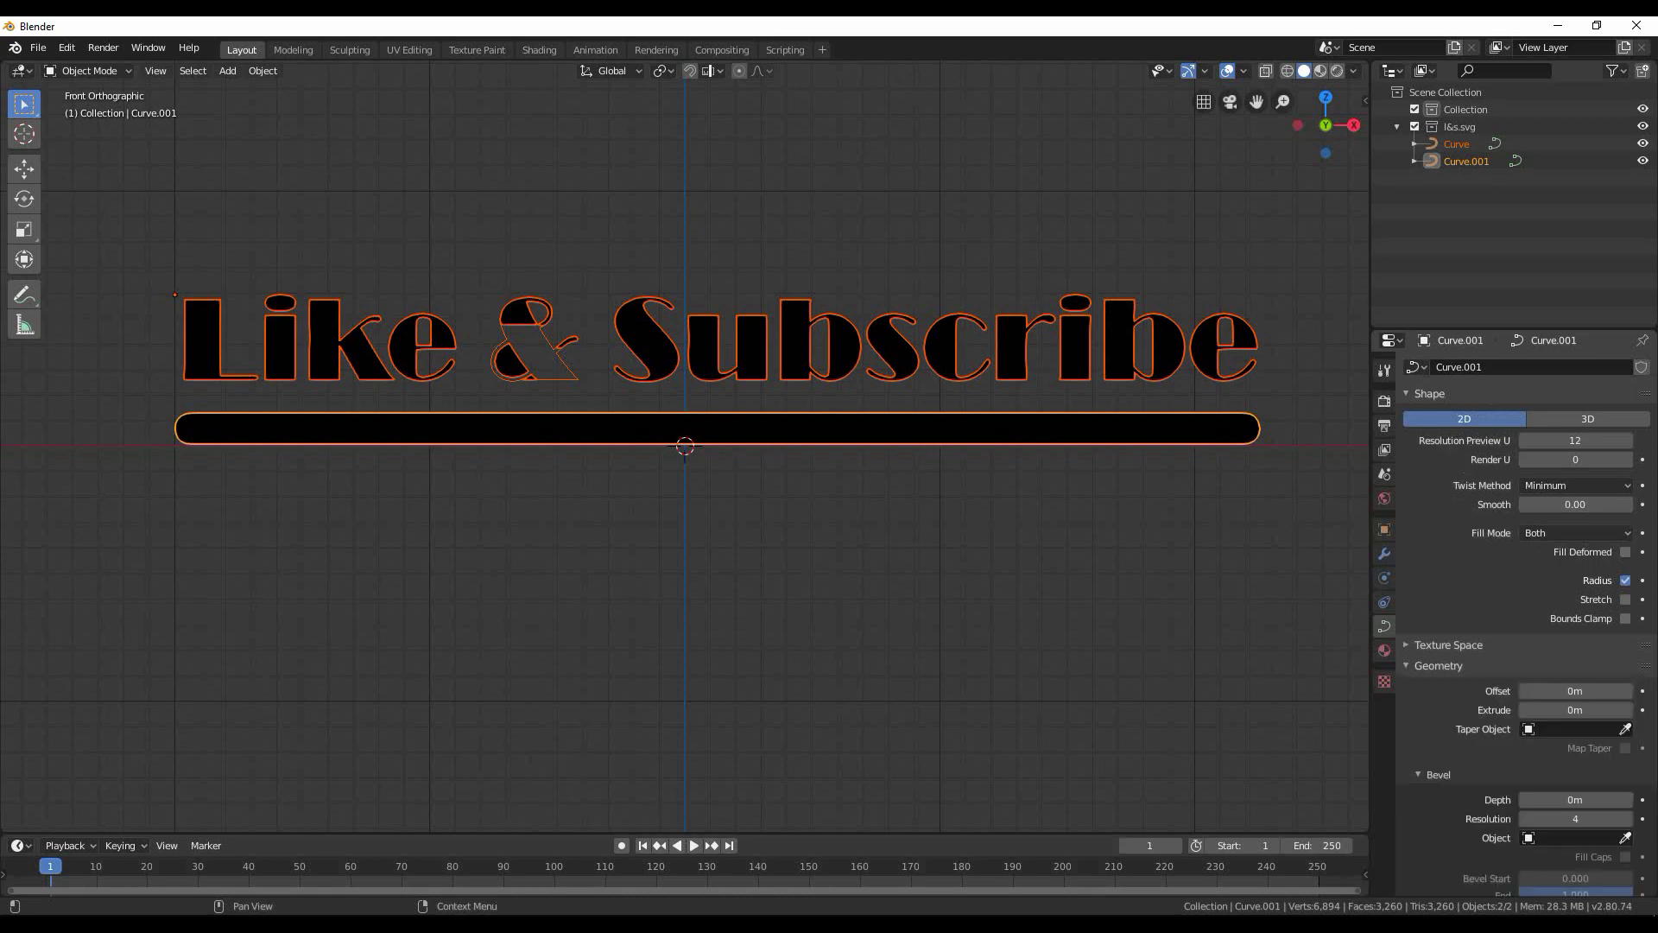
drag(1575, 710, 1615, 710)
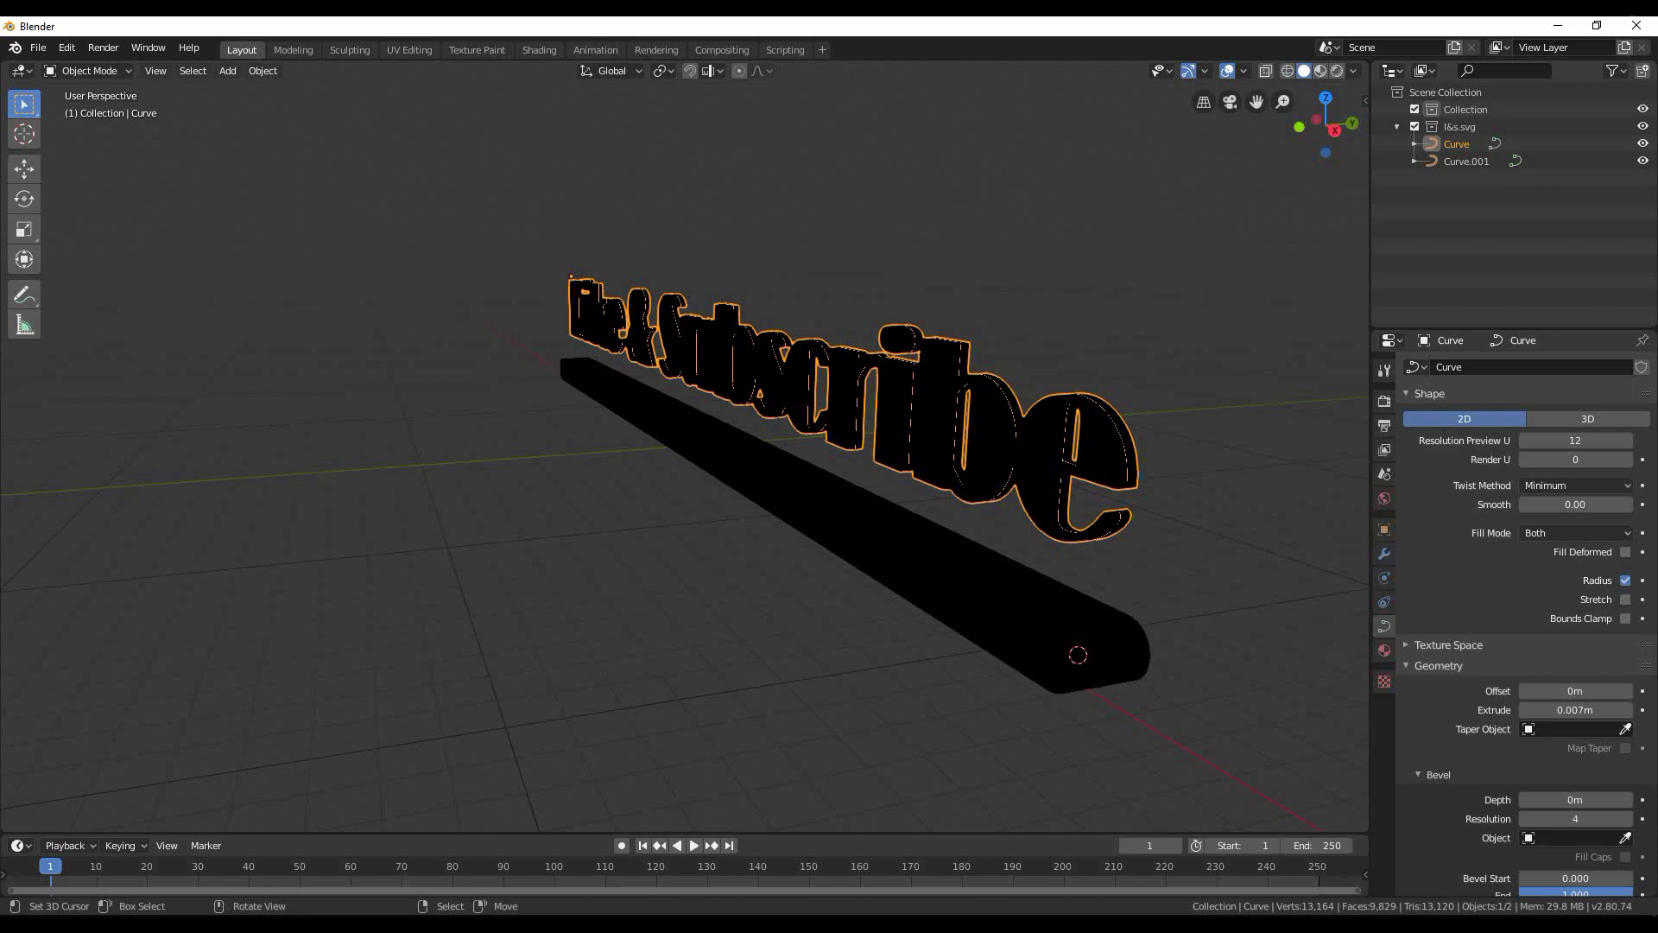
Select the underline bar and set its shared SVGMat material's base color to red with hue 0.993, saturation 1 and value 1
right_click(872, 511)
middle_drag(873, 511, 1024, 489)
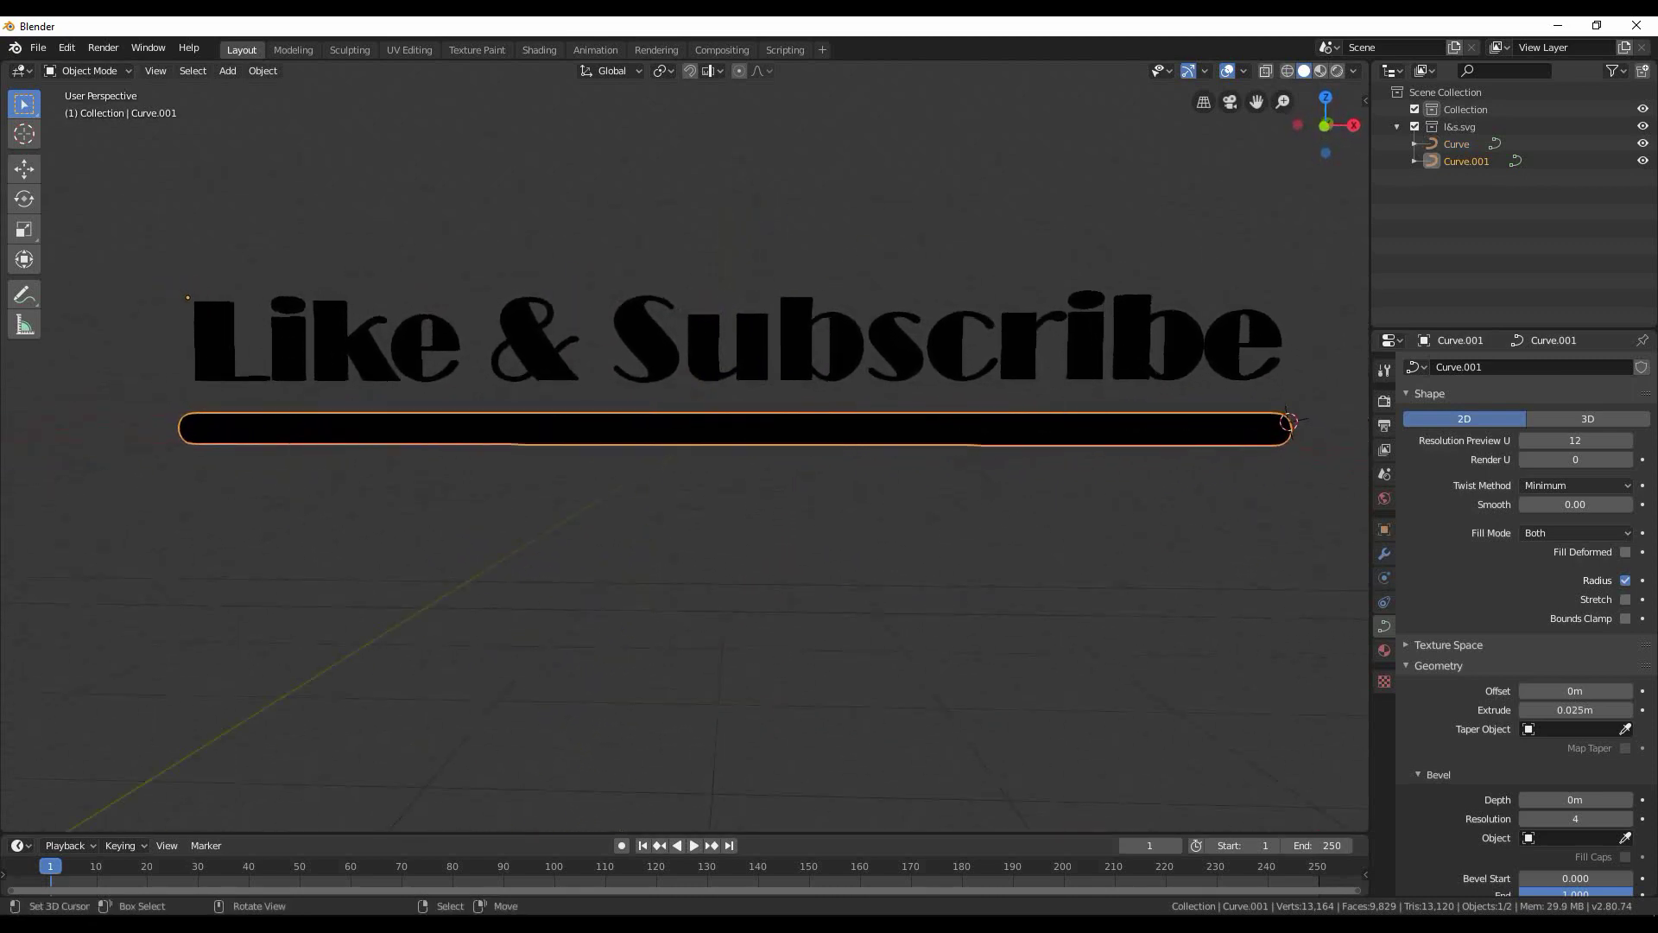
click(1385, 649)
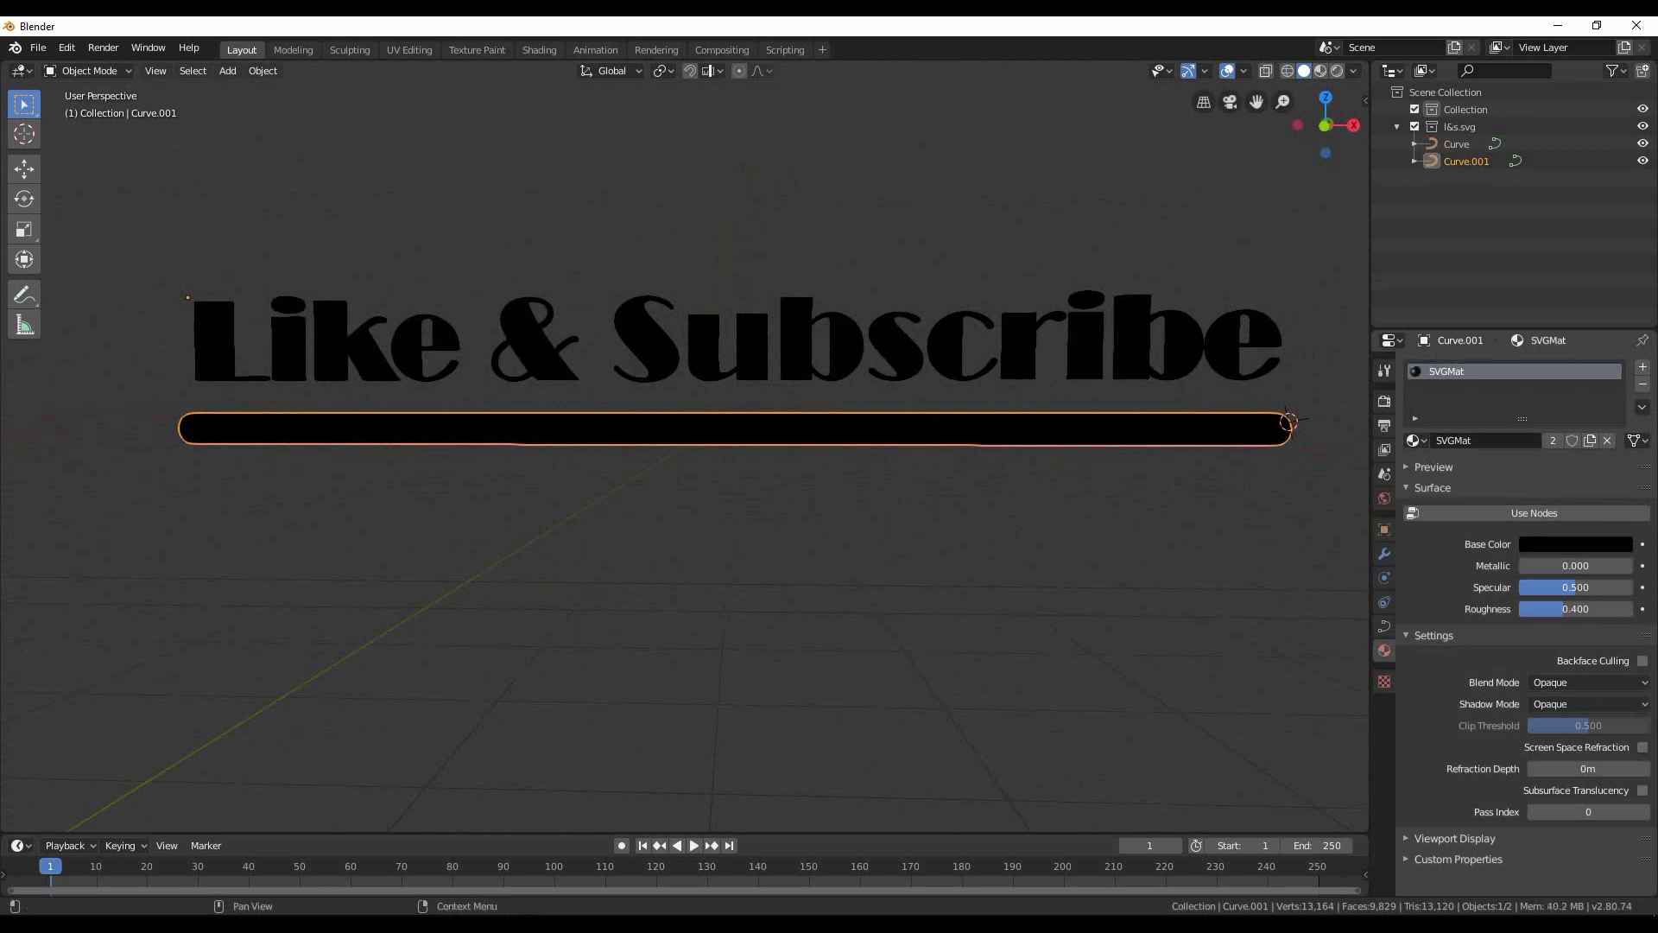
click(1575, 544)
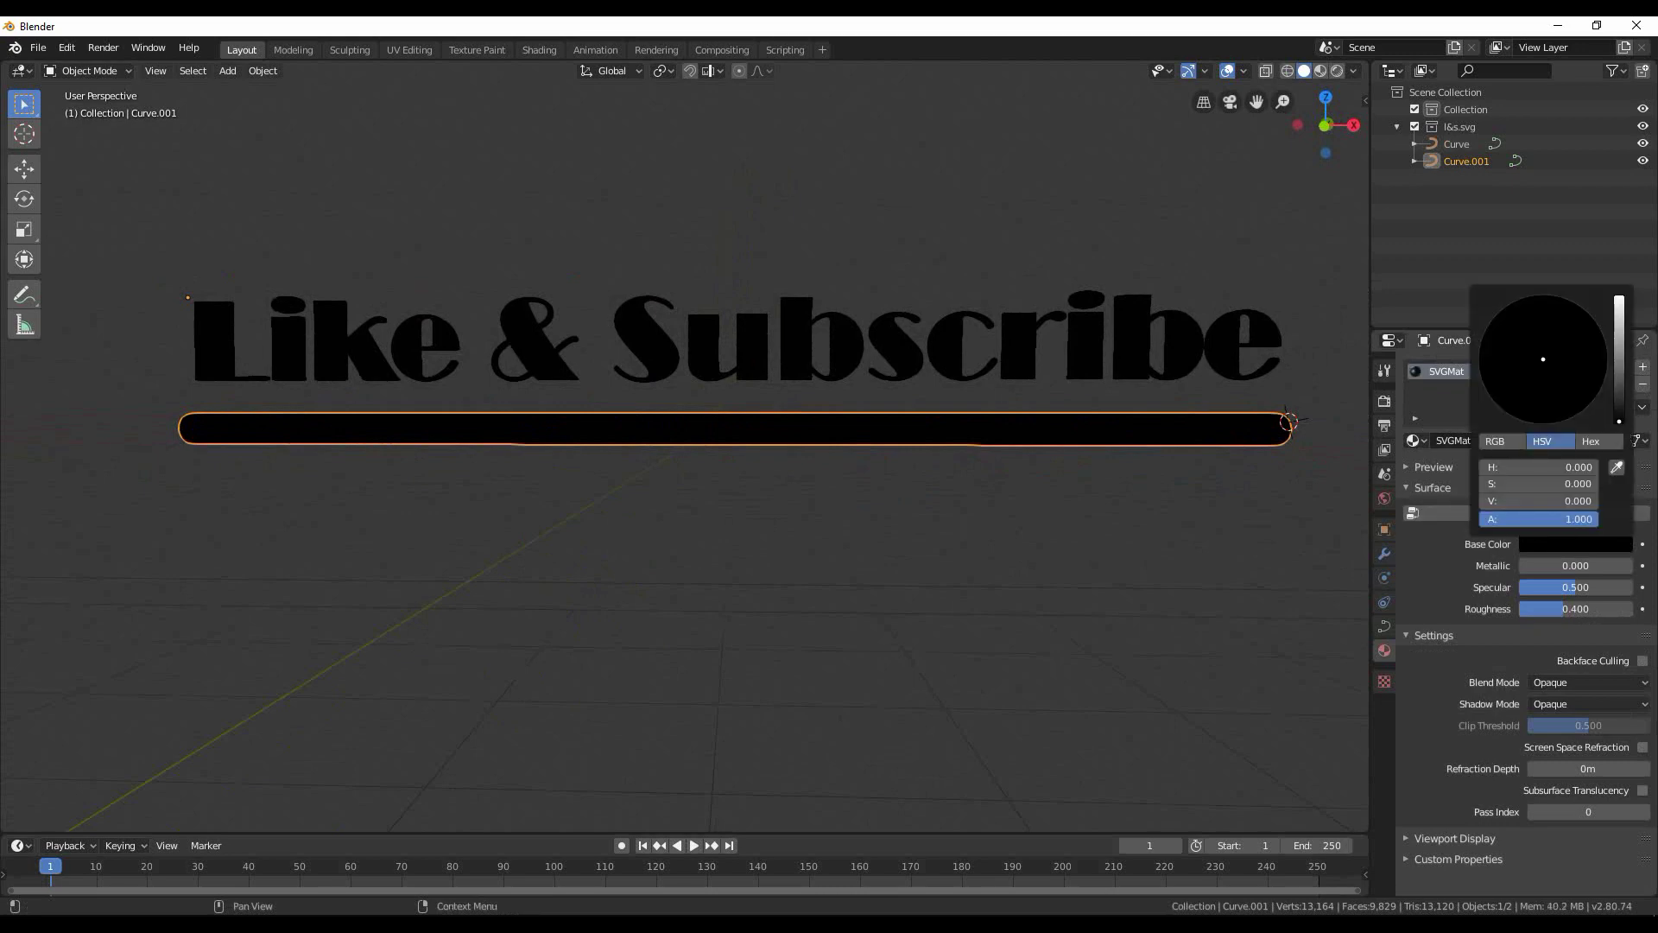
click(1619, 298)
drag(1544, 382, 1545, 424)
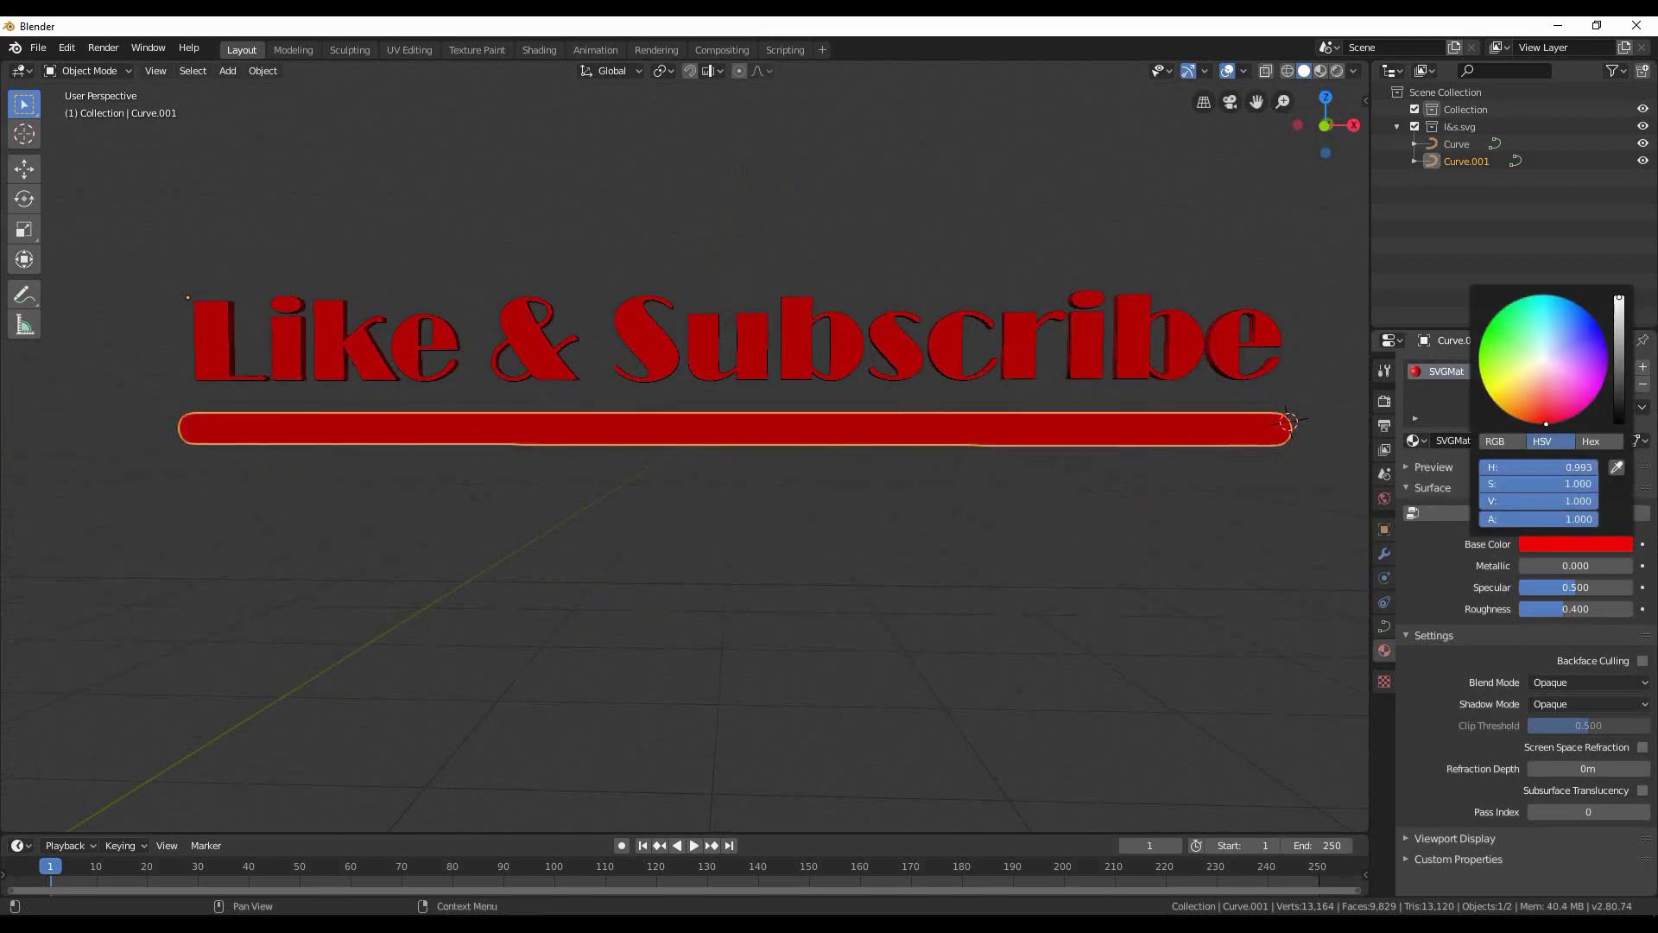
Snap the 3D cursor to the world origin
middle_drag(950, 484, 950, 499)
scroll(942, 498, up, 1)
middle_drag(777, 656, 743, 673)
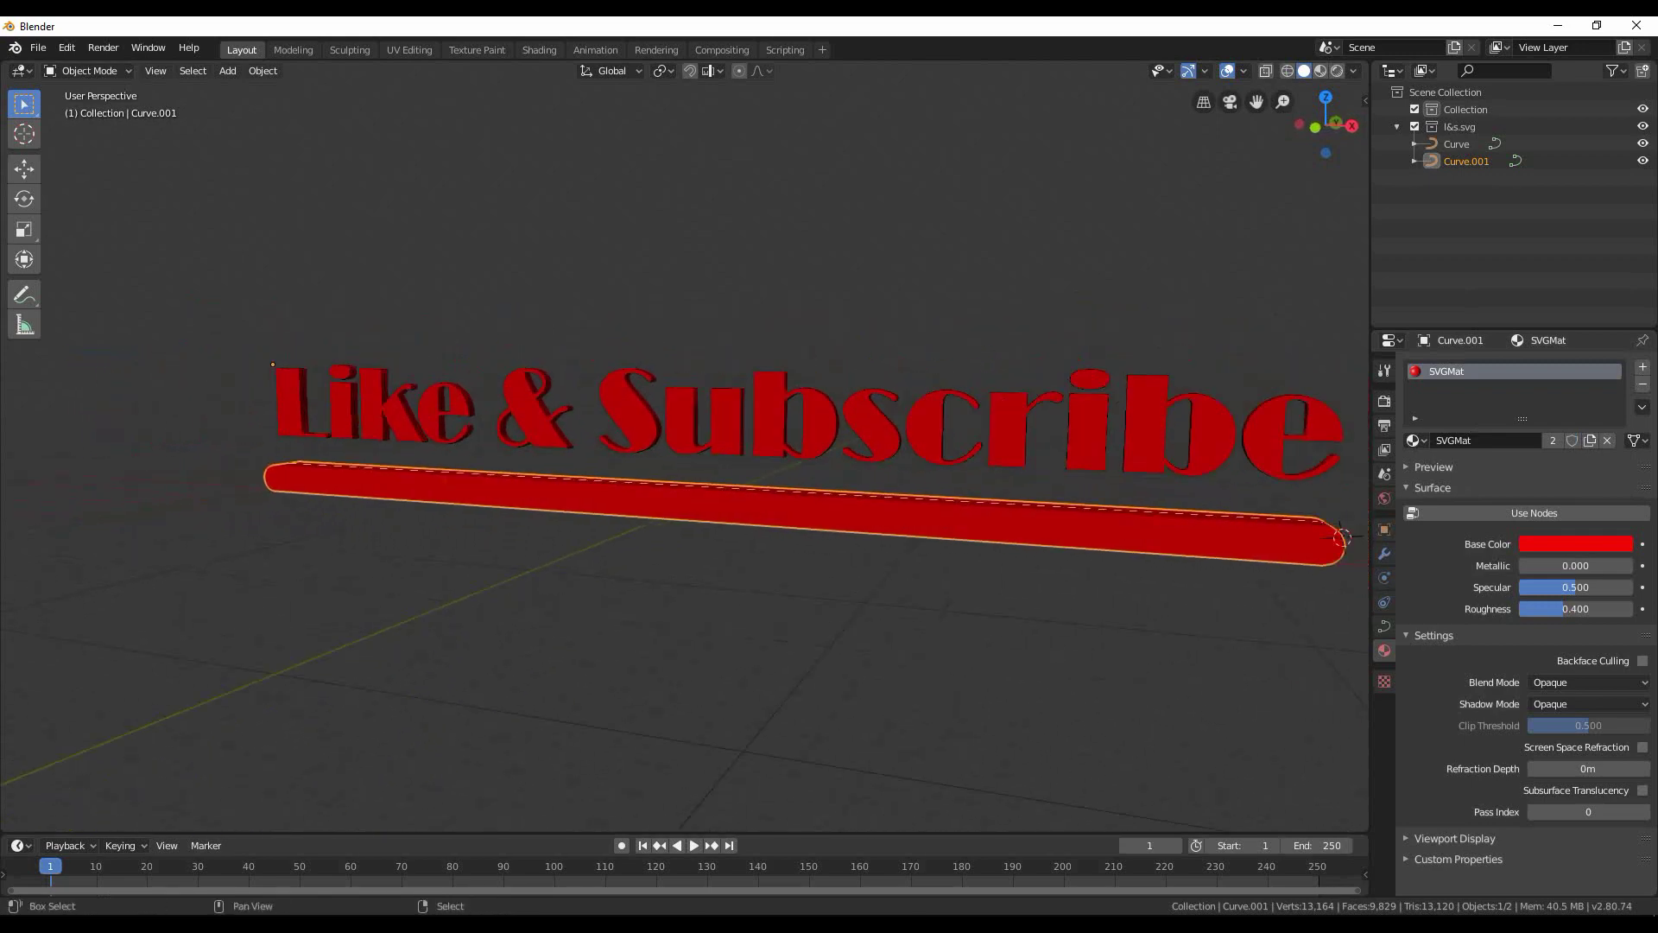
key(shift+s)
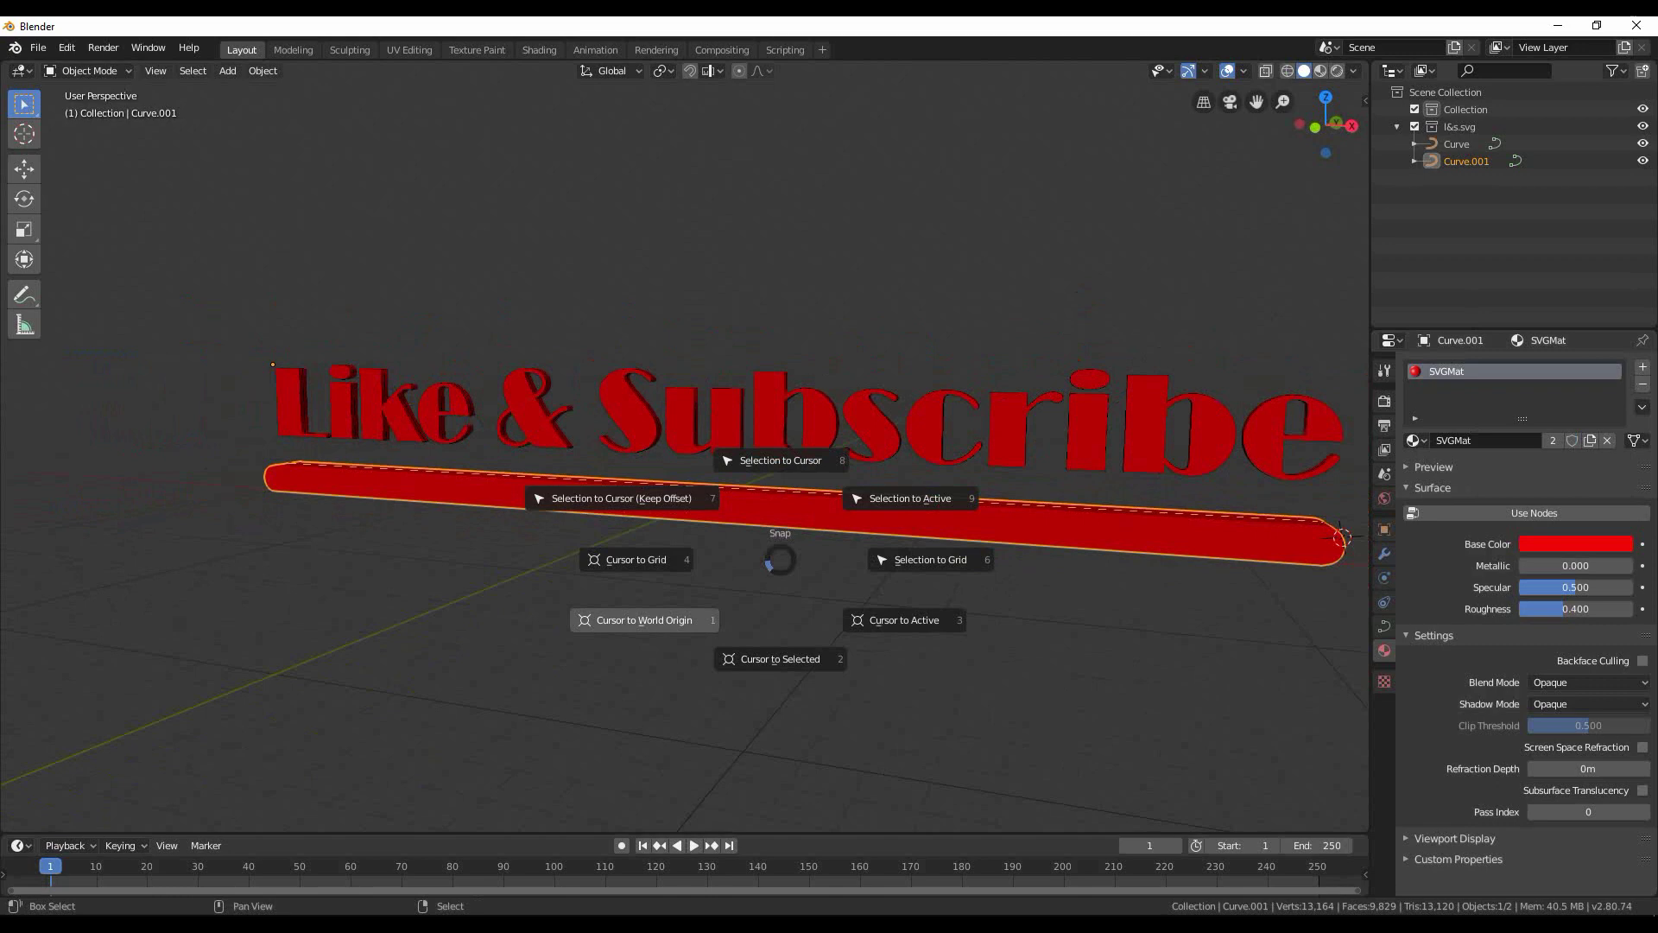
click(756, 571)
Add a plane at the origin and scale it up about 54 times as a floor under the text
key(shift+a)
mouse_move(759, 568)
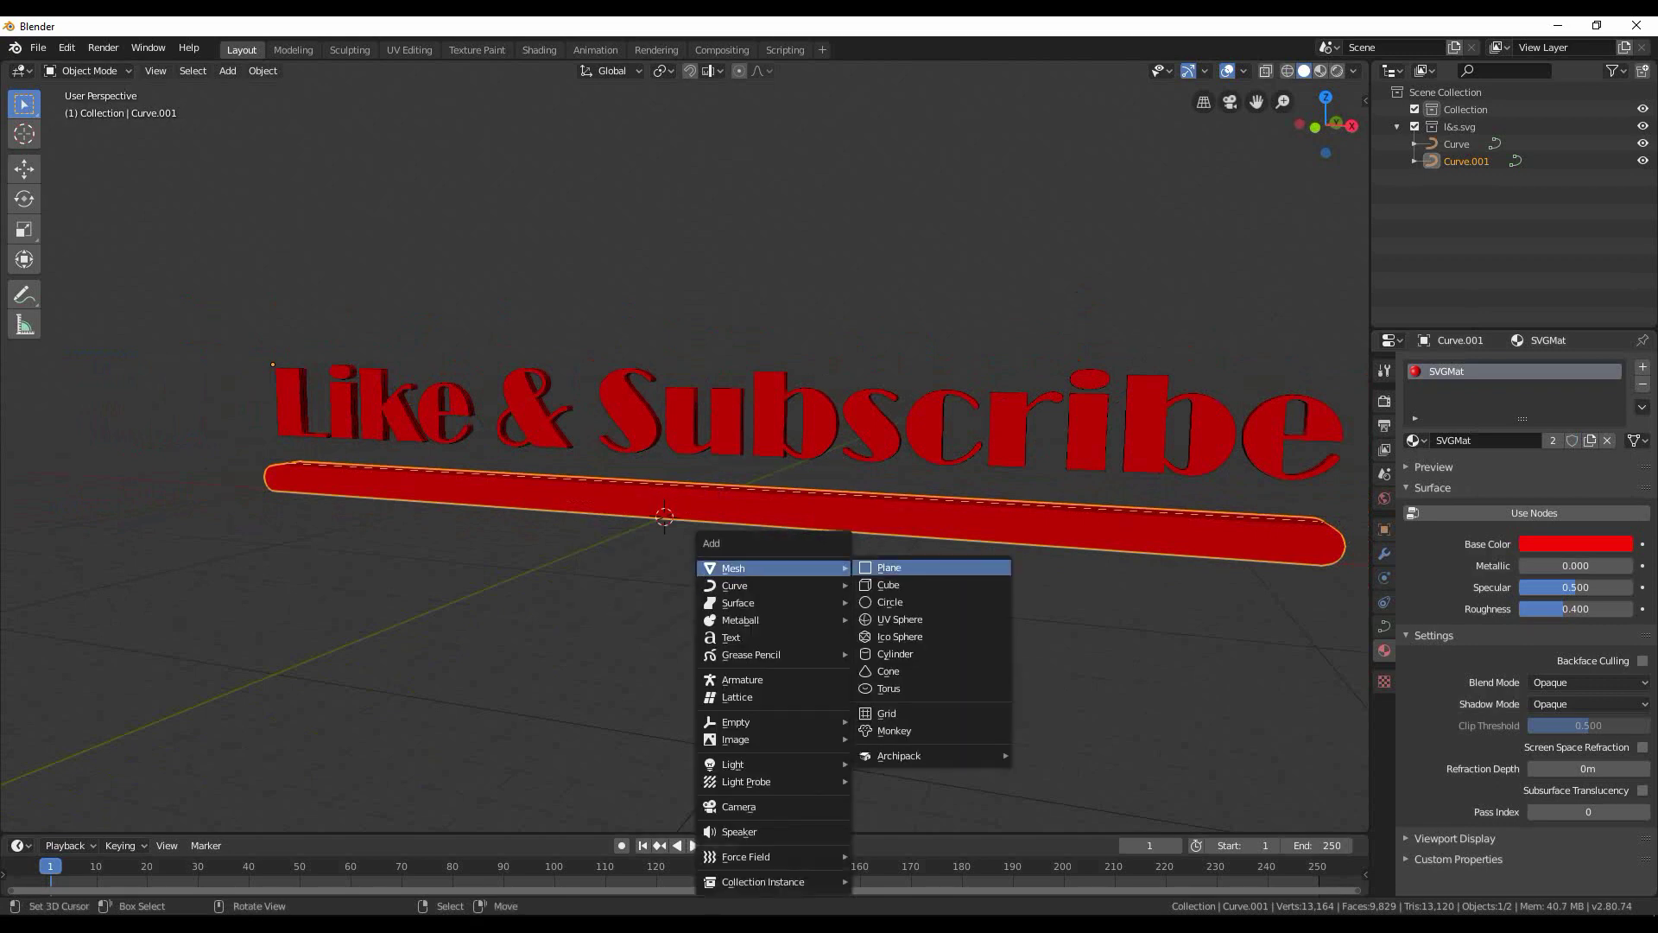
click(890, 567)
key(s)
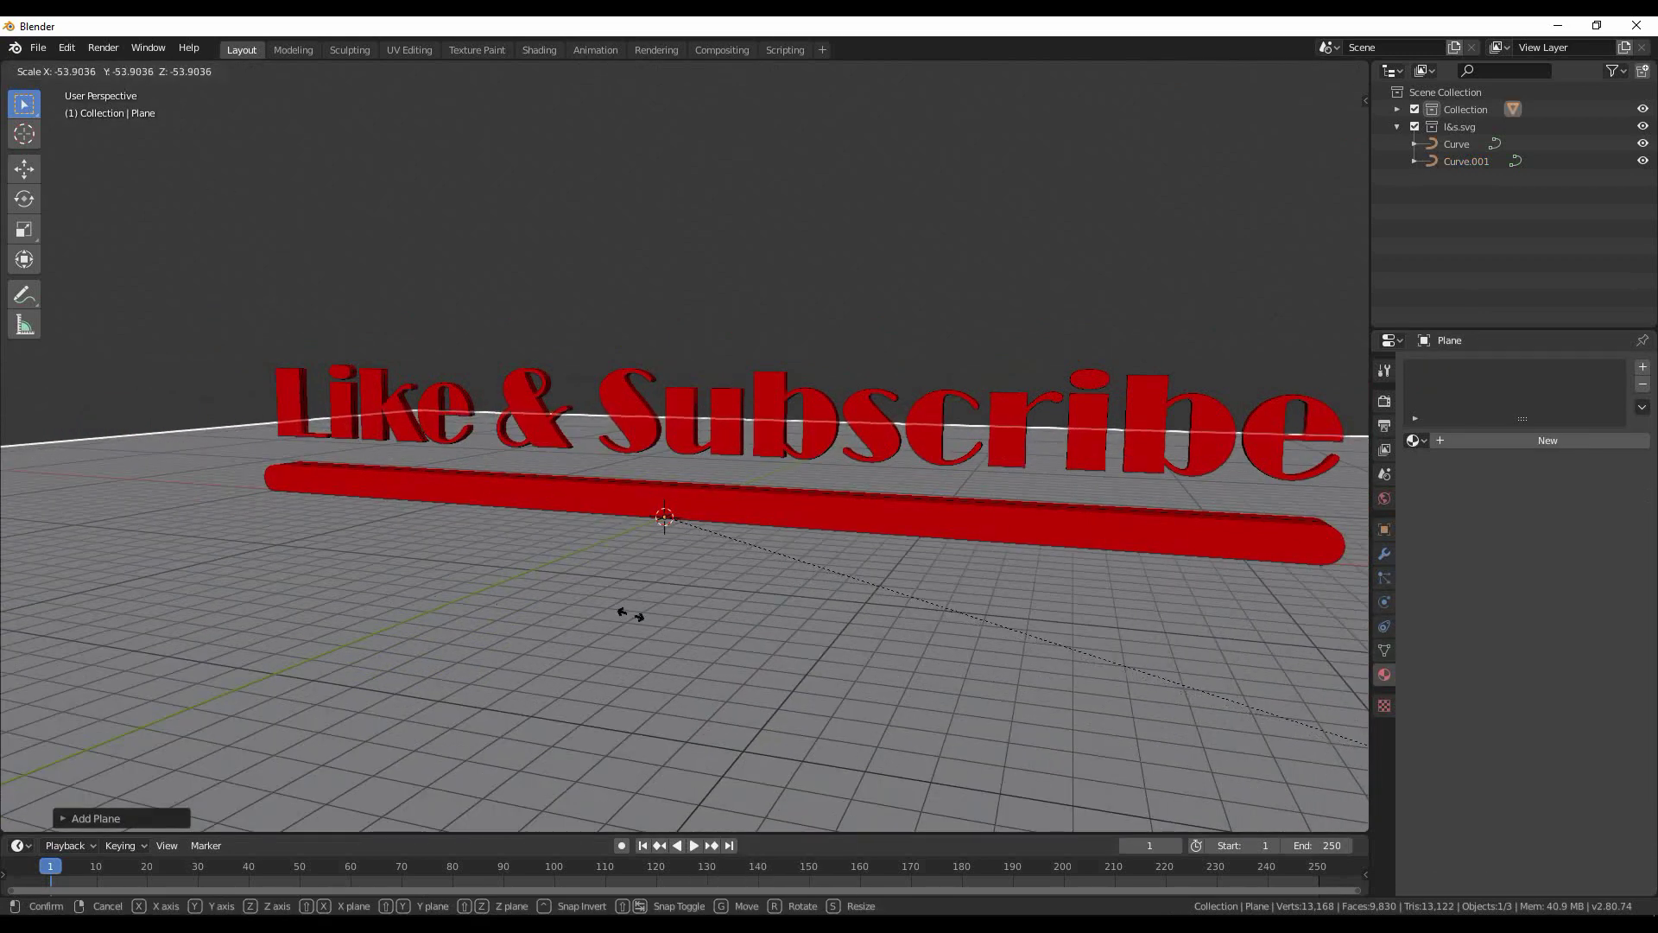
click(630, 614)
scroll(682, 449, down, 1)
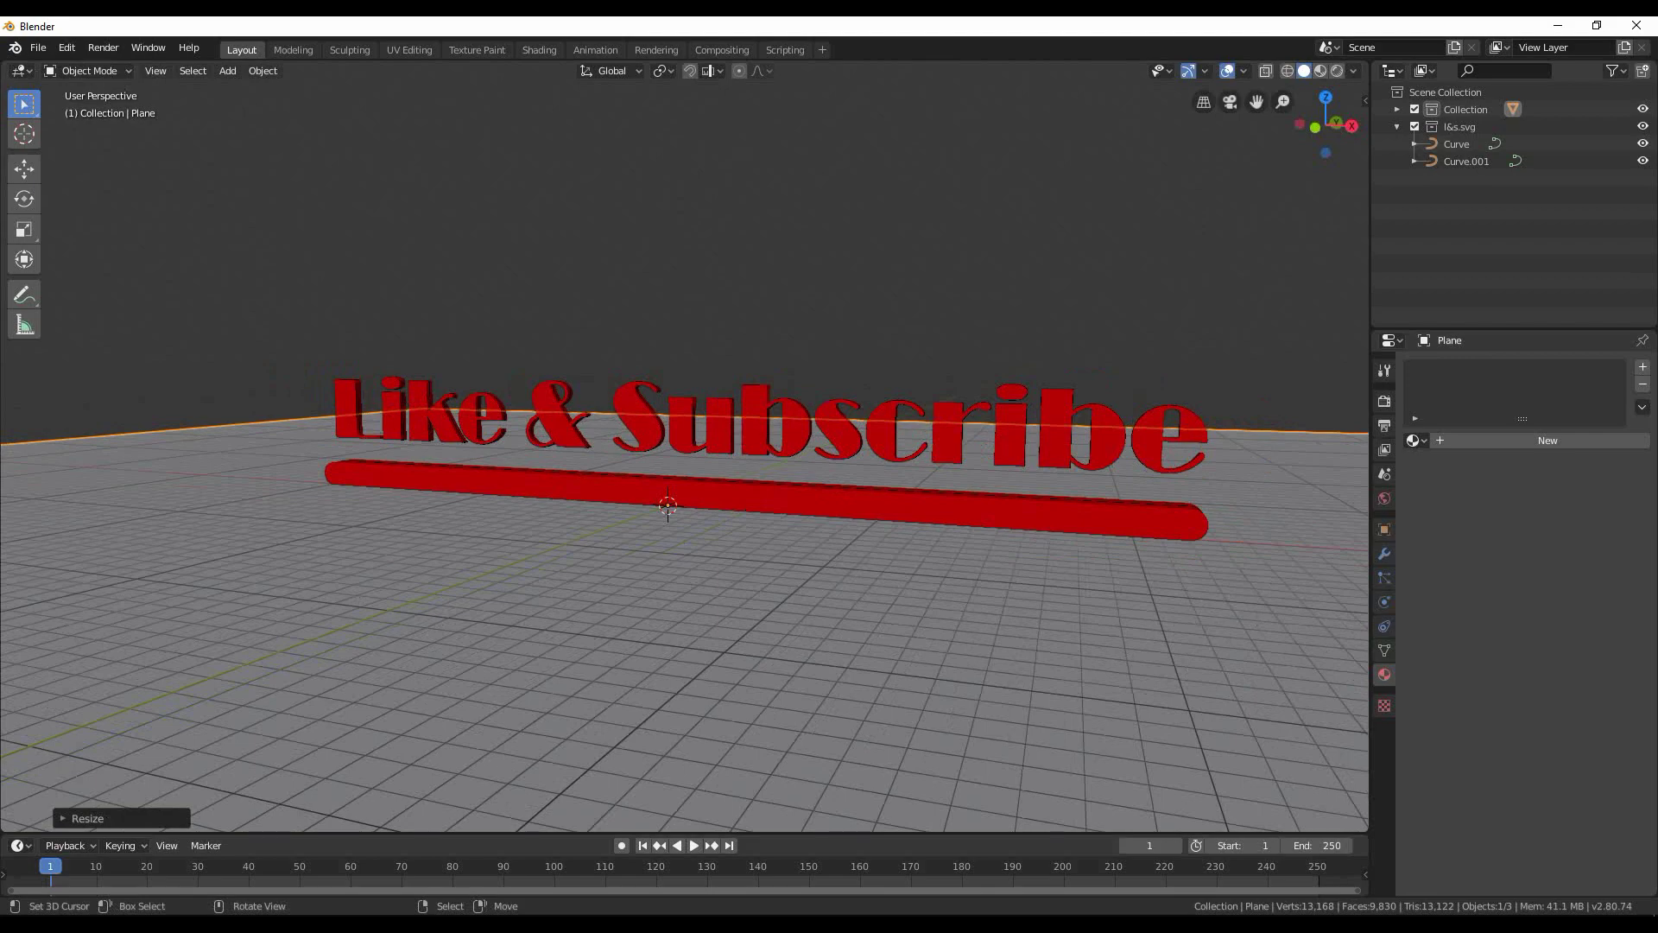
In Edit Mode, select the plane's edge behind the text and extrude it upward along Z into a back wall
middle_drag(682, 449, 617, 473)
key(Tab)
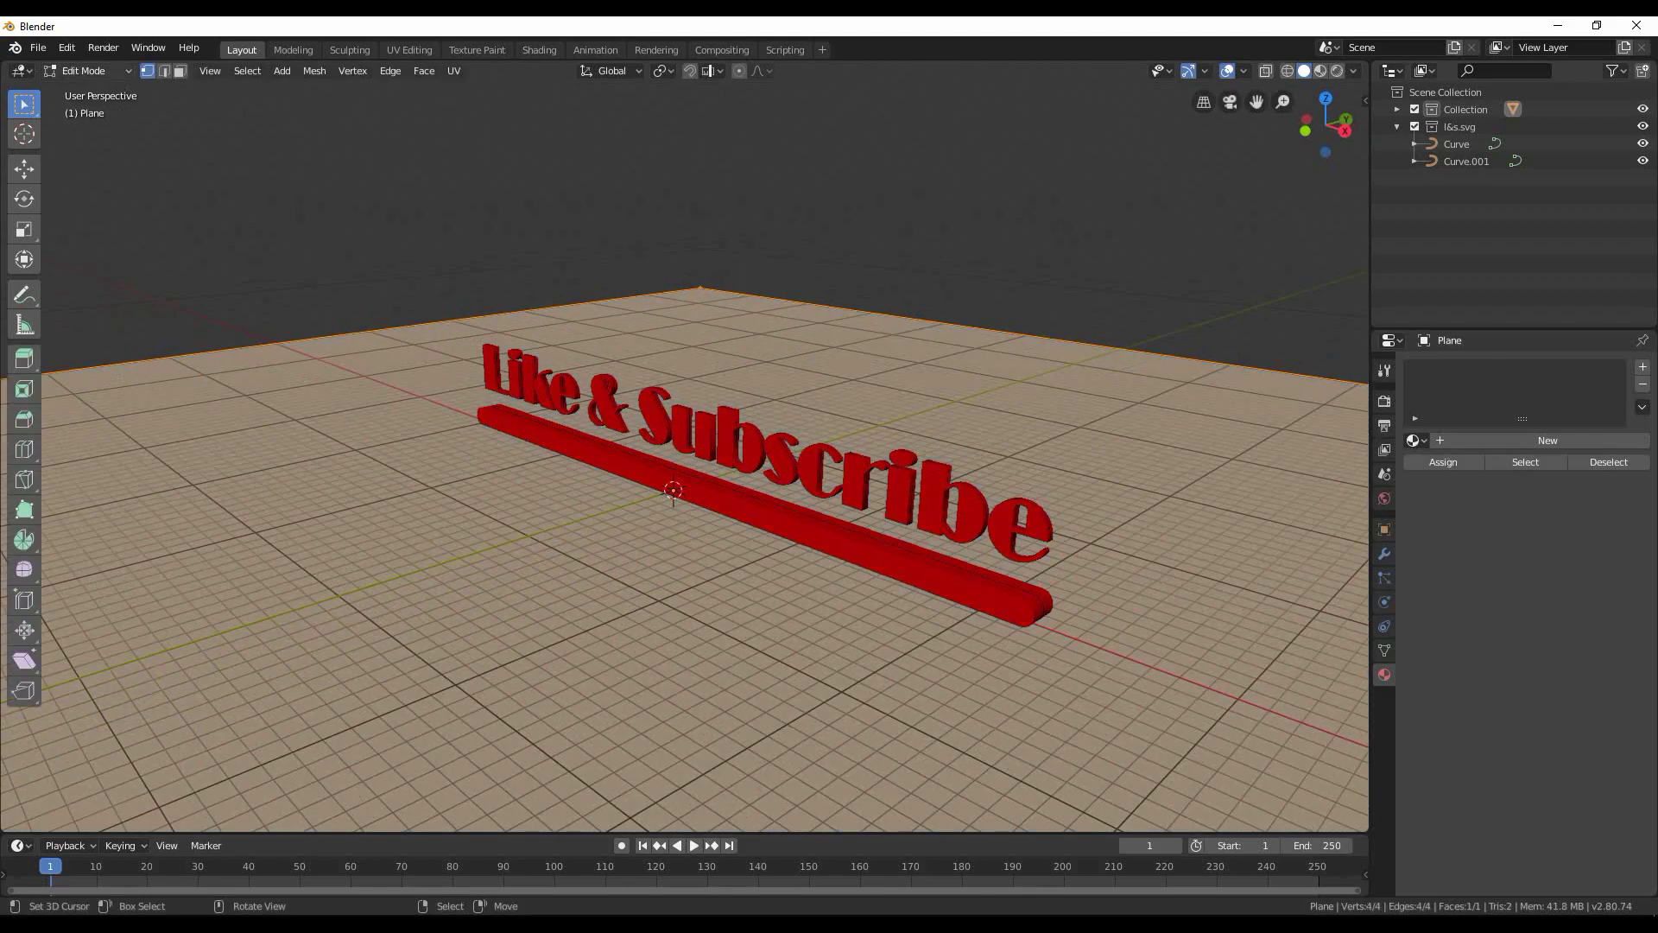
click(164, 71)
right_click(993, 330)
scroll(993, 331, down, 4)
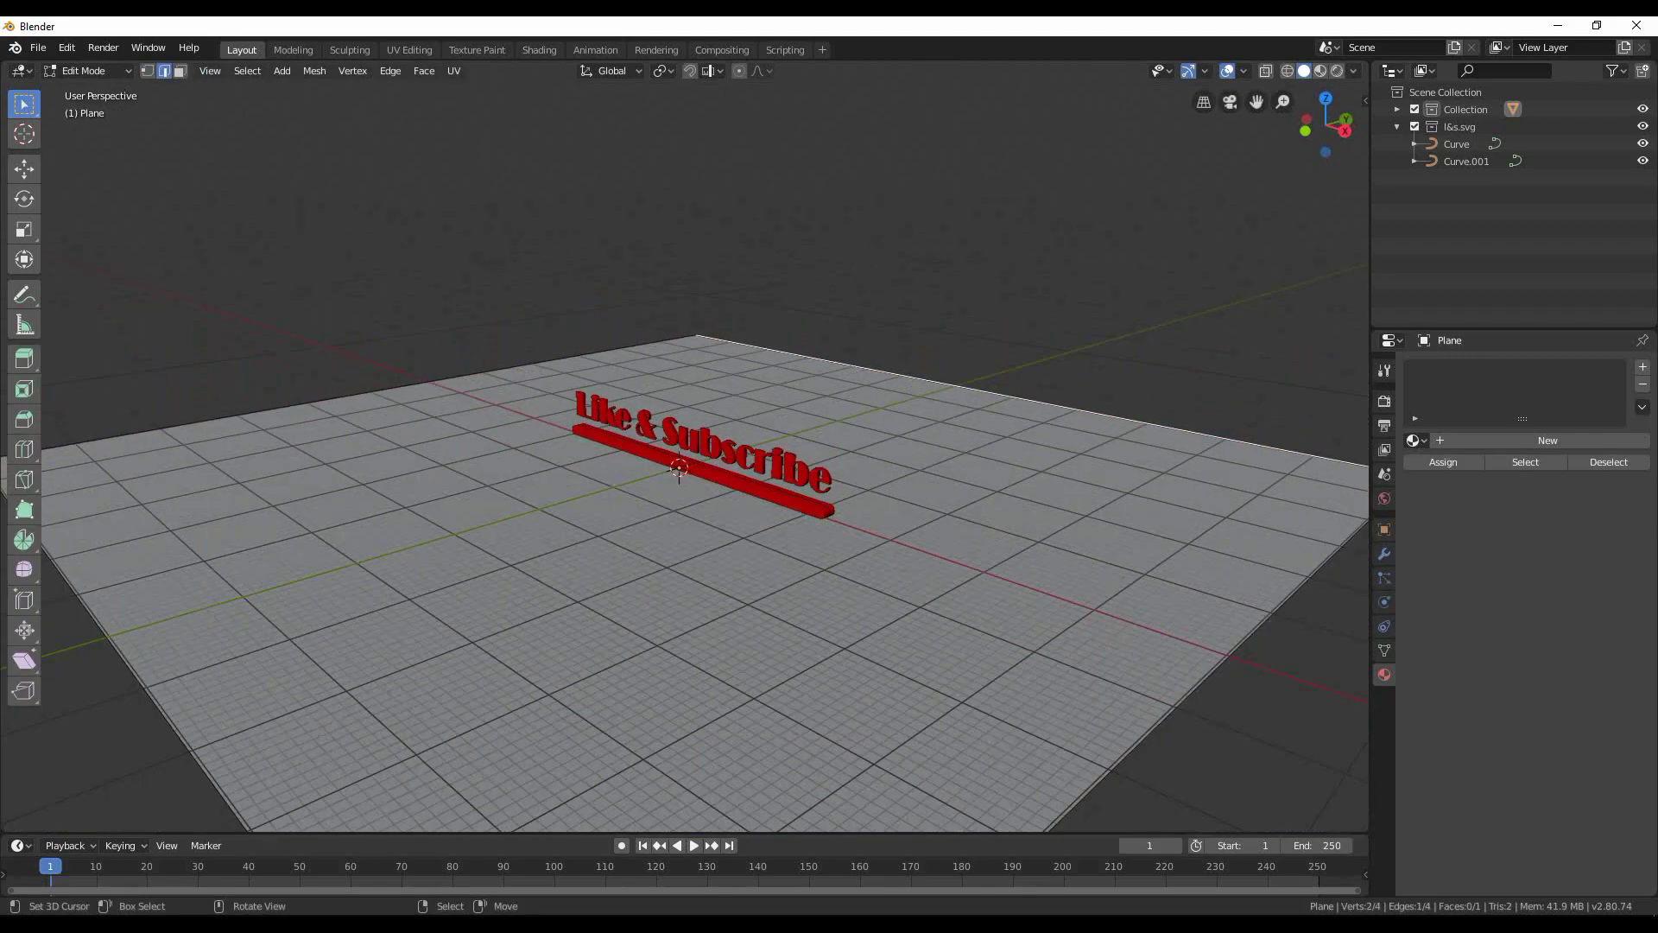
key(e)
key(z)
key(Return)
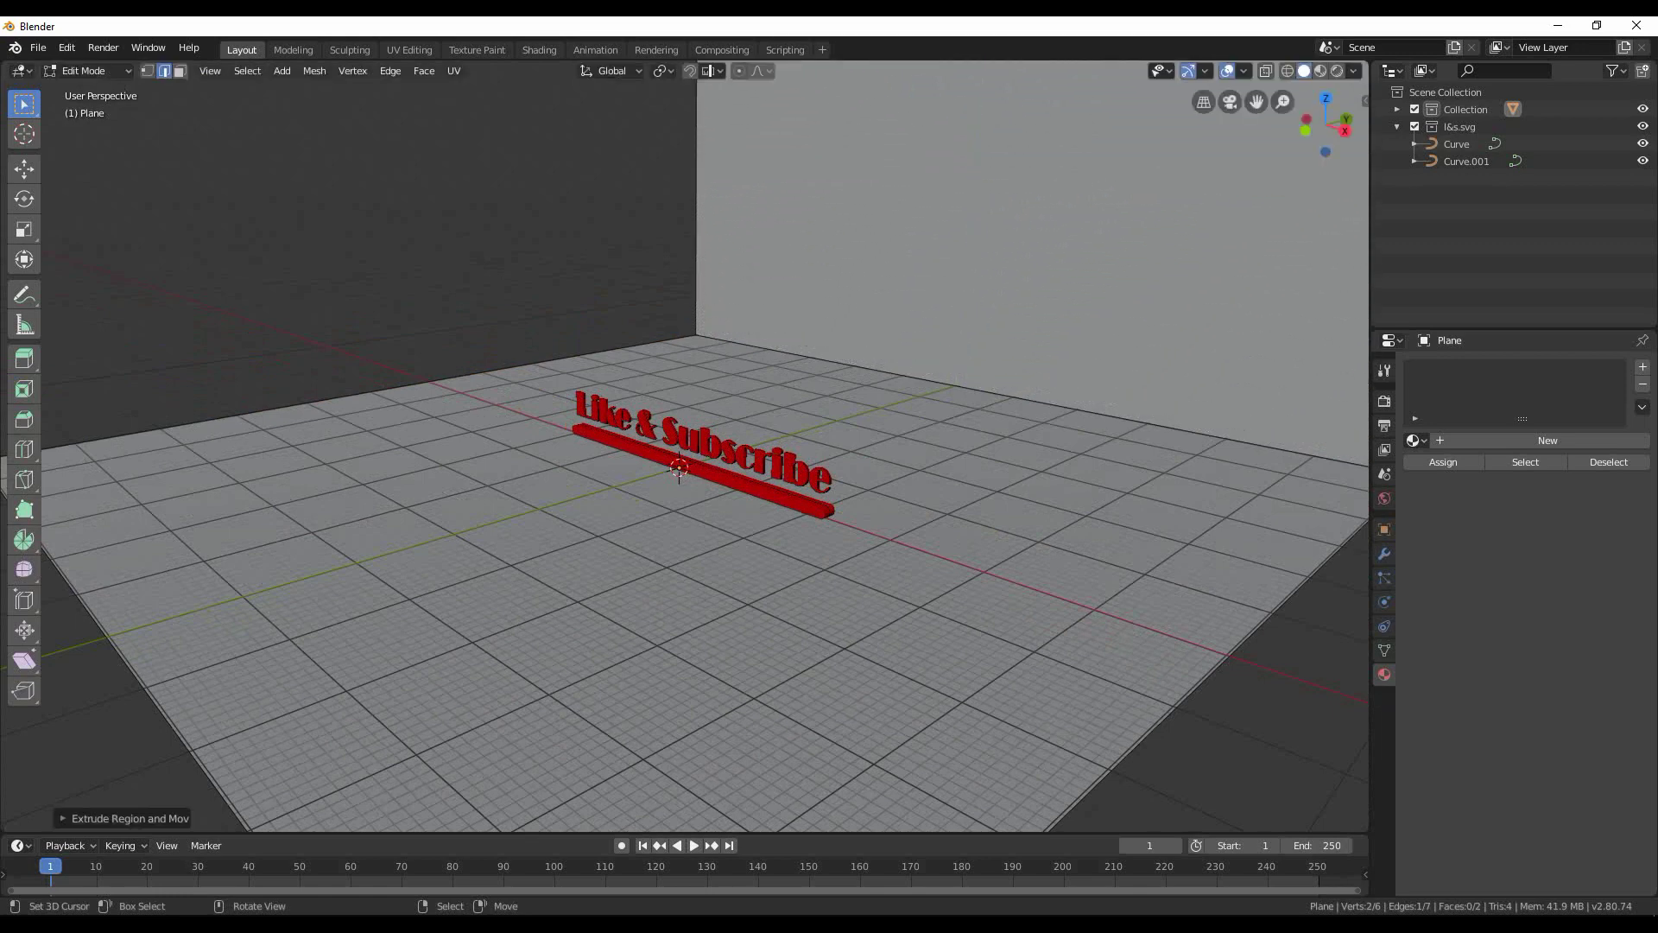
Bevel the edge between floor and back wall with 8 segments and a width of about 0.68 m, and return to Object Mode
right_click(993, 393)
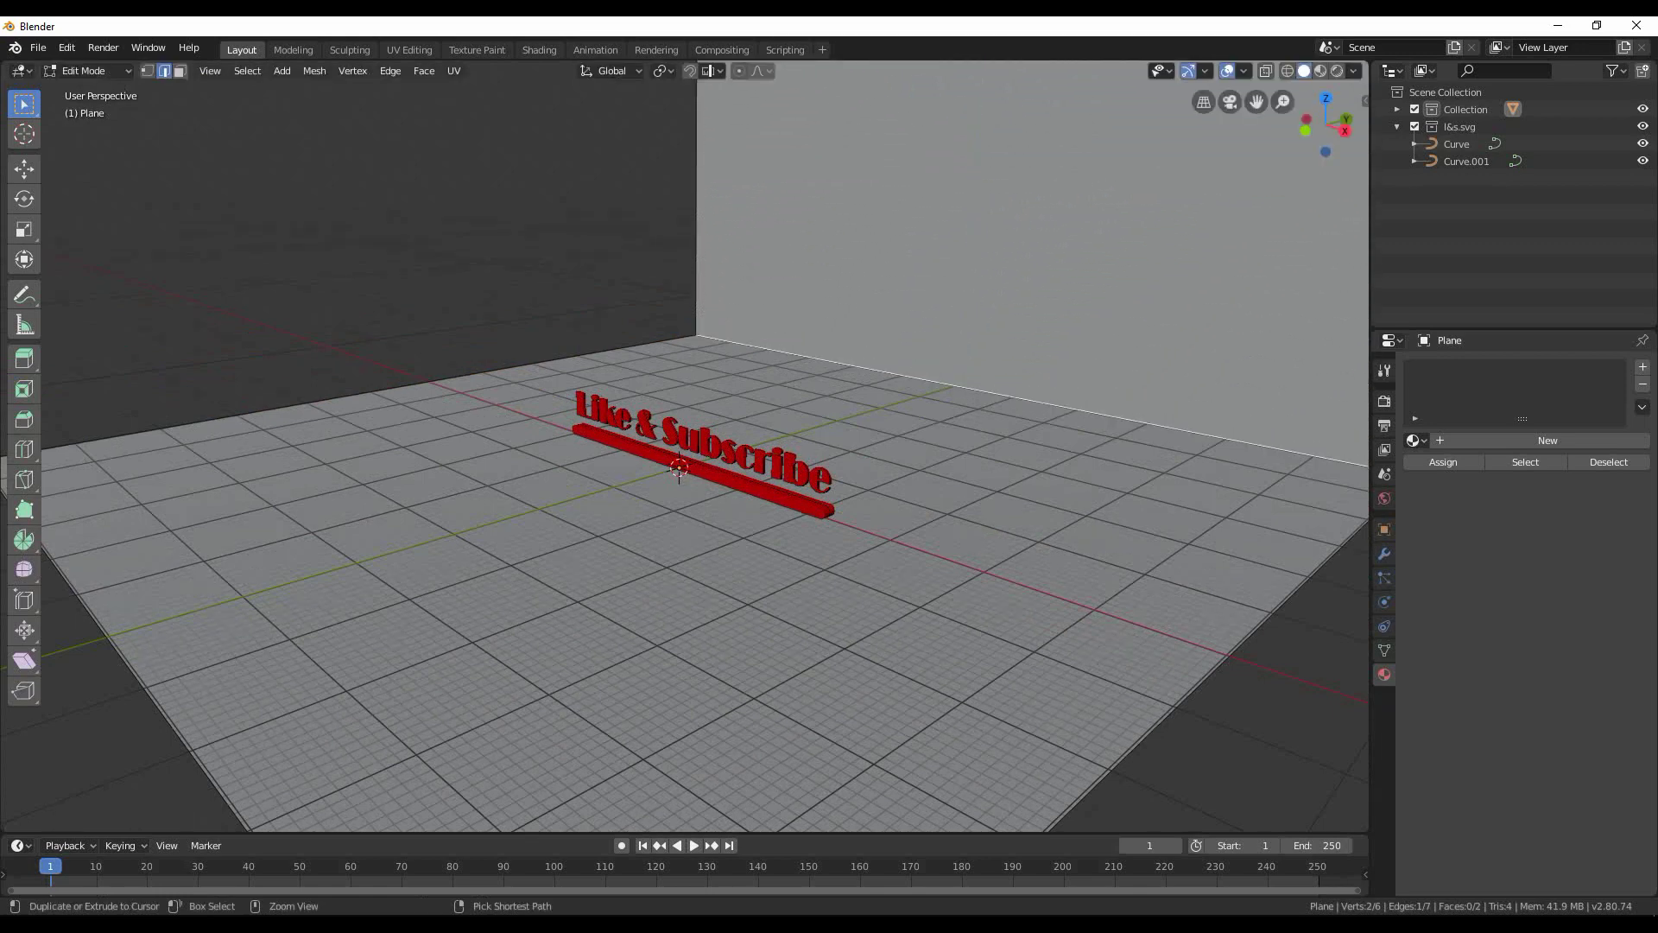
key(ctrl+b)
scroll(956, 386, up, 7)
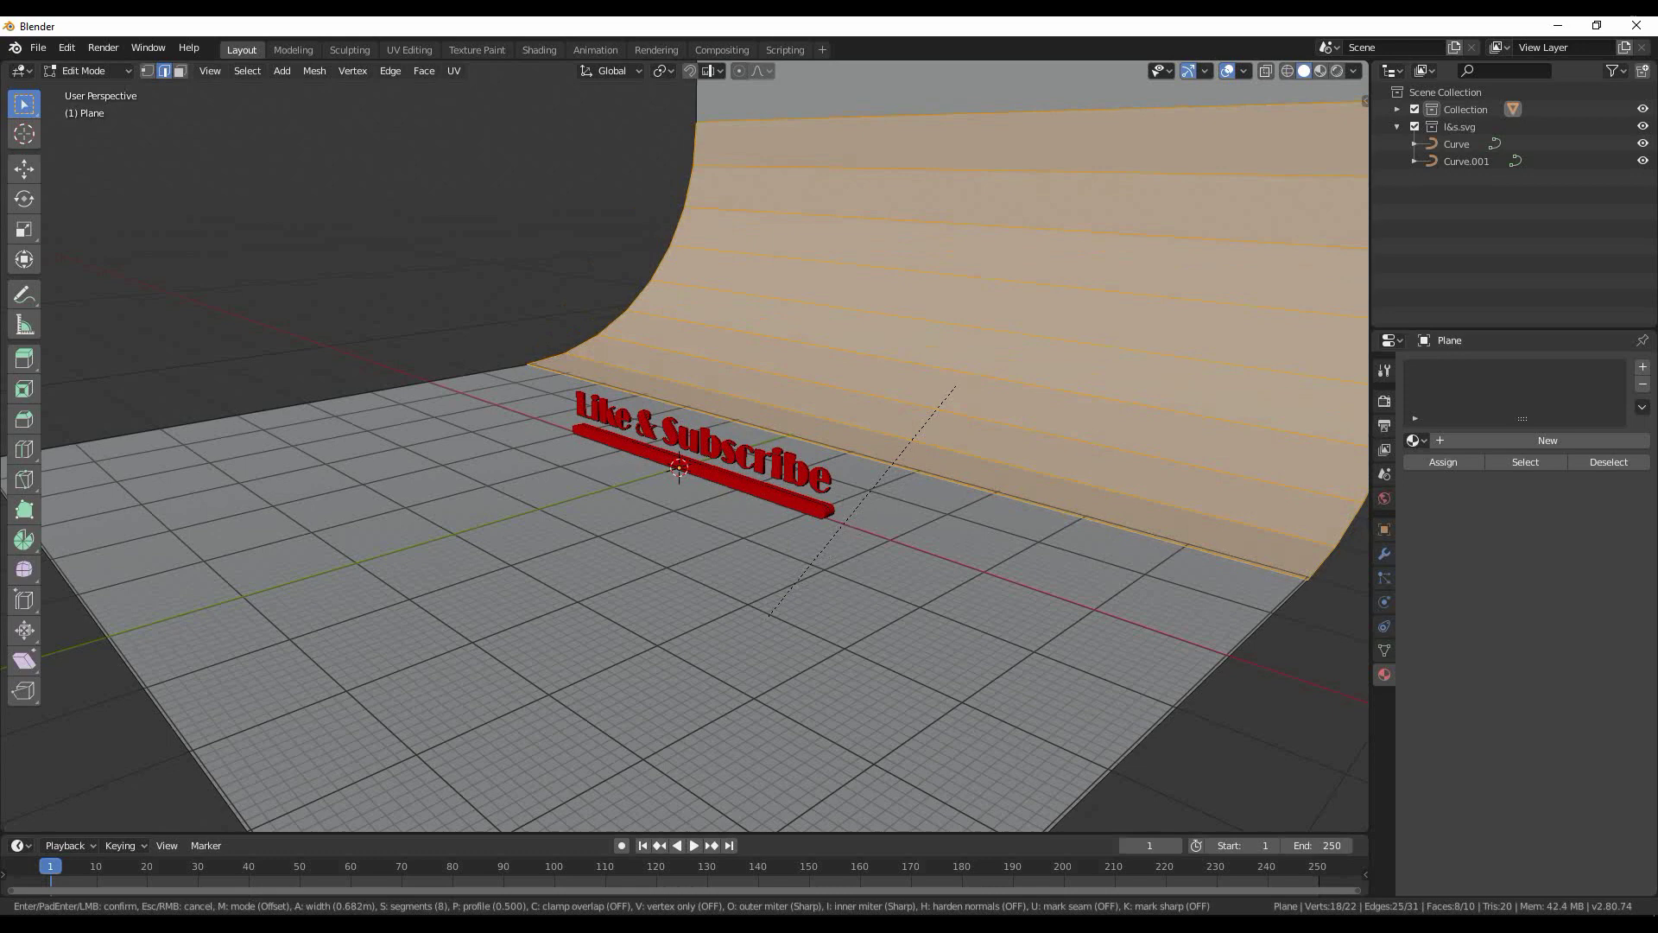
key(Return)
key(Tab)
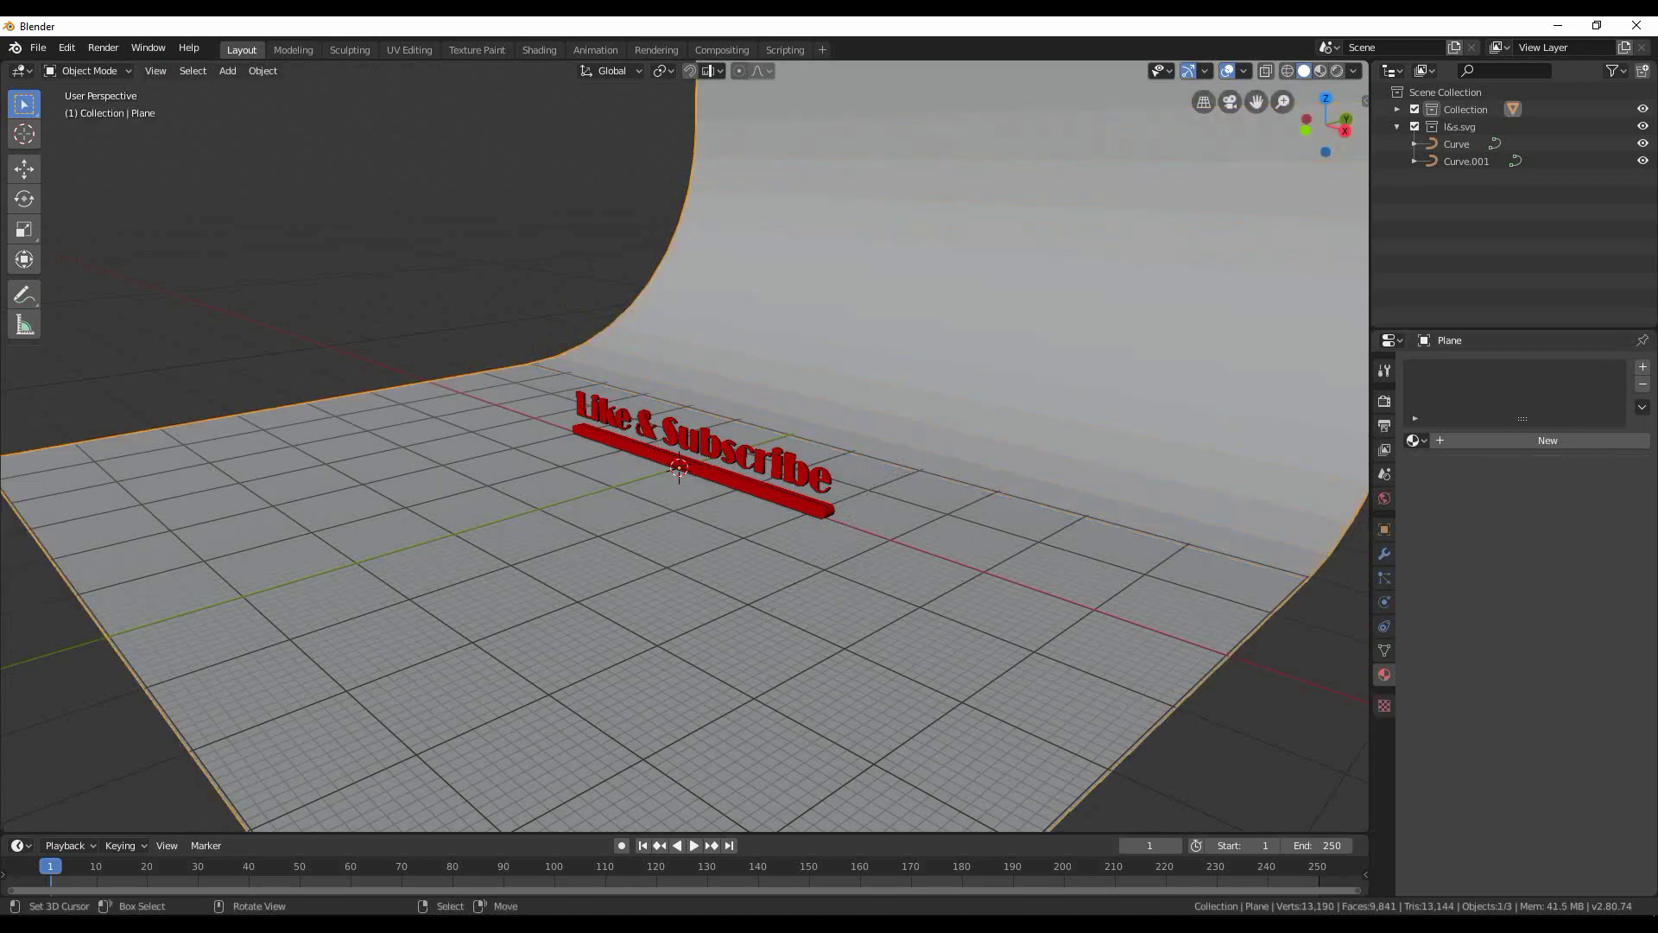
Apply Shade Smooth to the curved backdrop
key(F3)
text(shade sm)
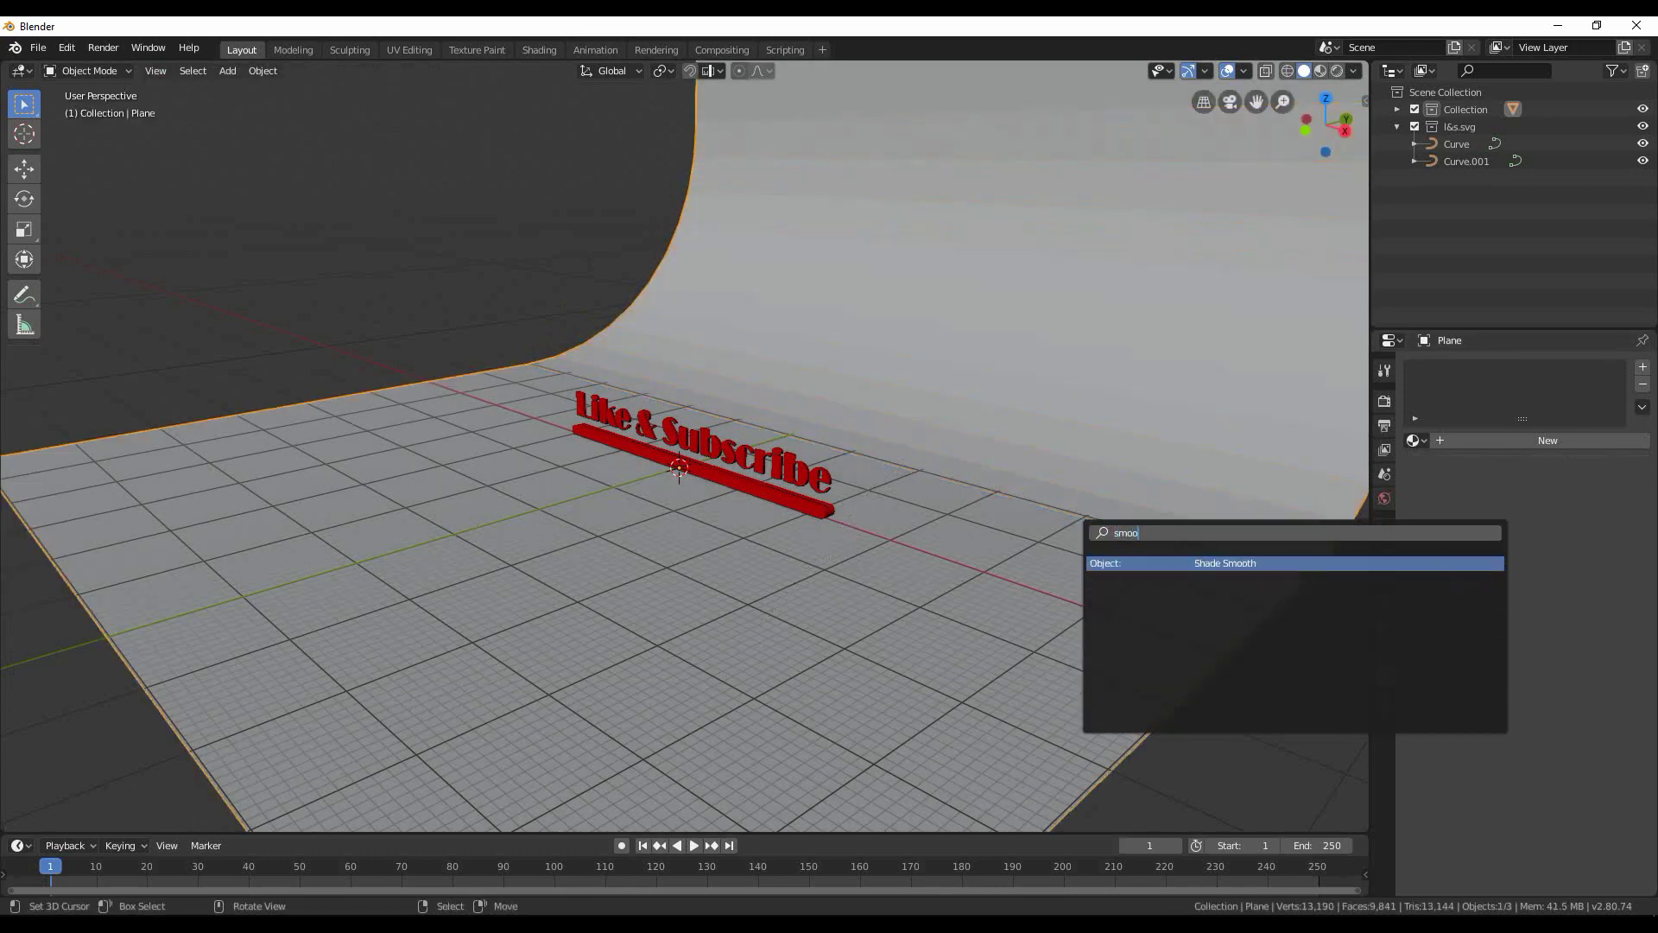
key(Return)
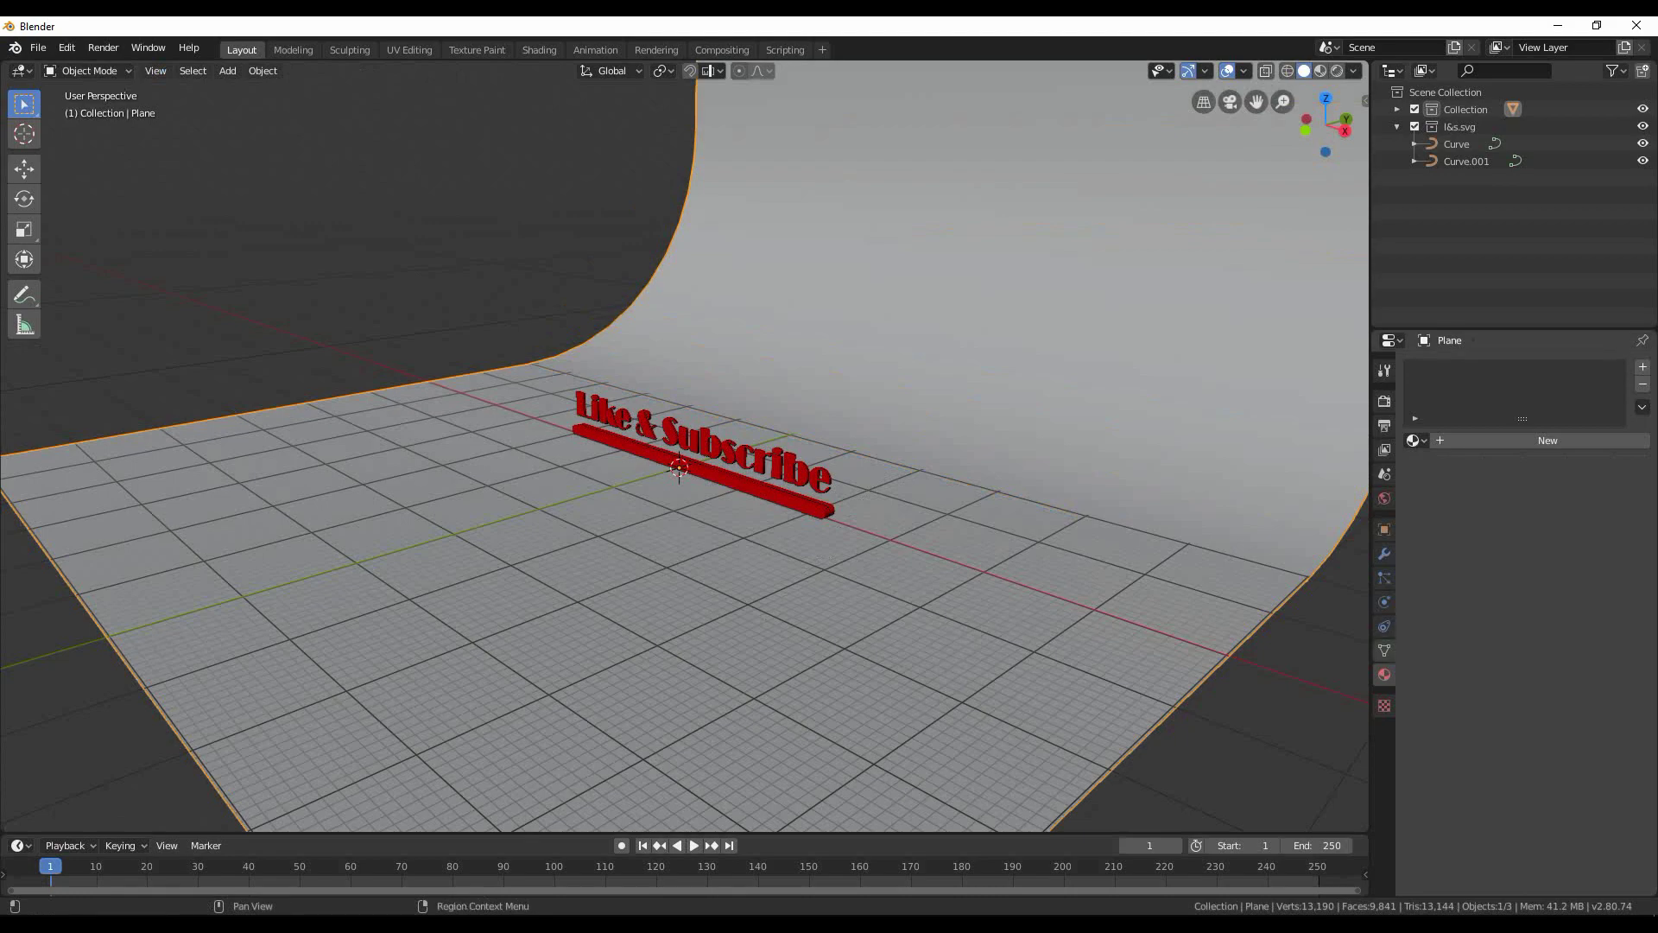
Add a camera to the scene, select it in the Collection and switch to the camera view fitted to the viewport
middle_drag(950, 449, 1028, 439)
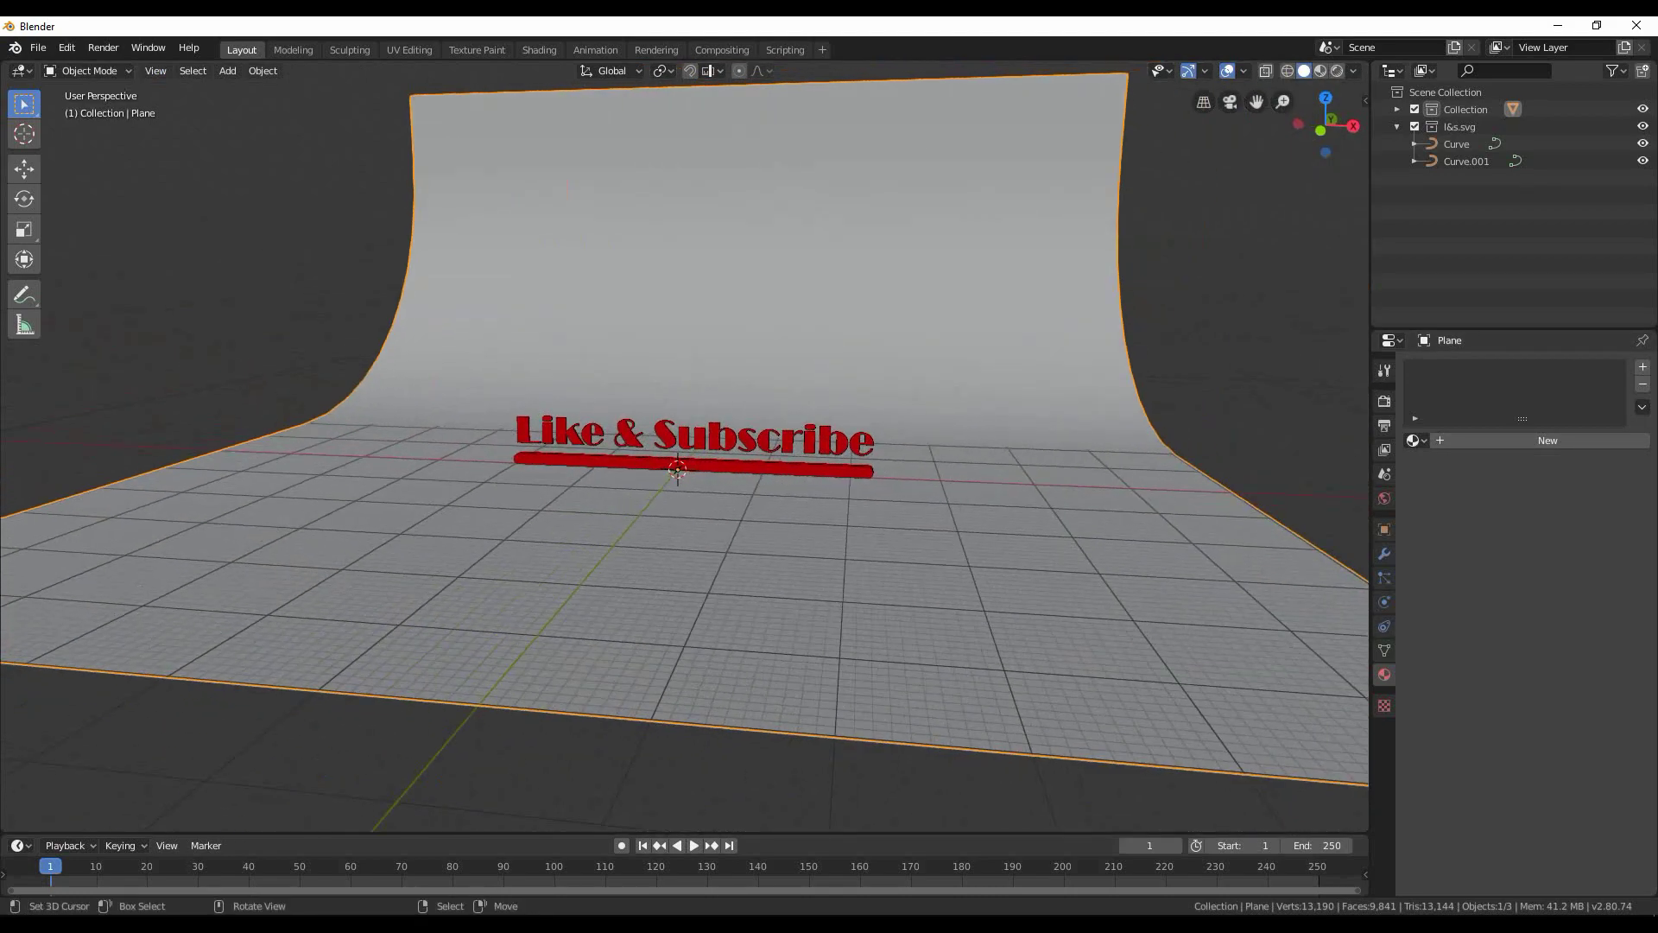
key(shift+a)
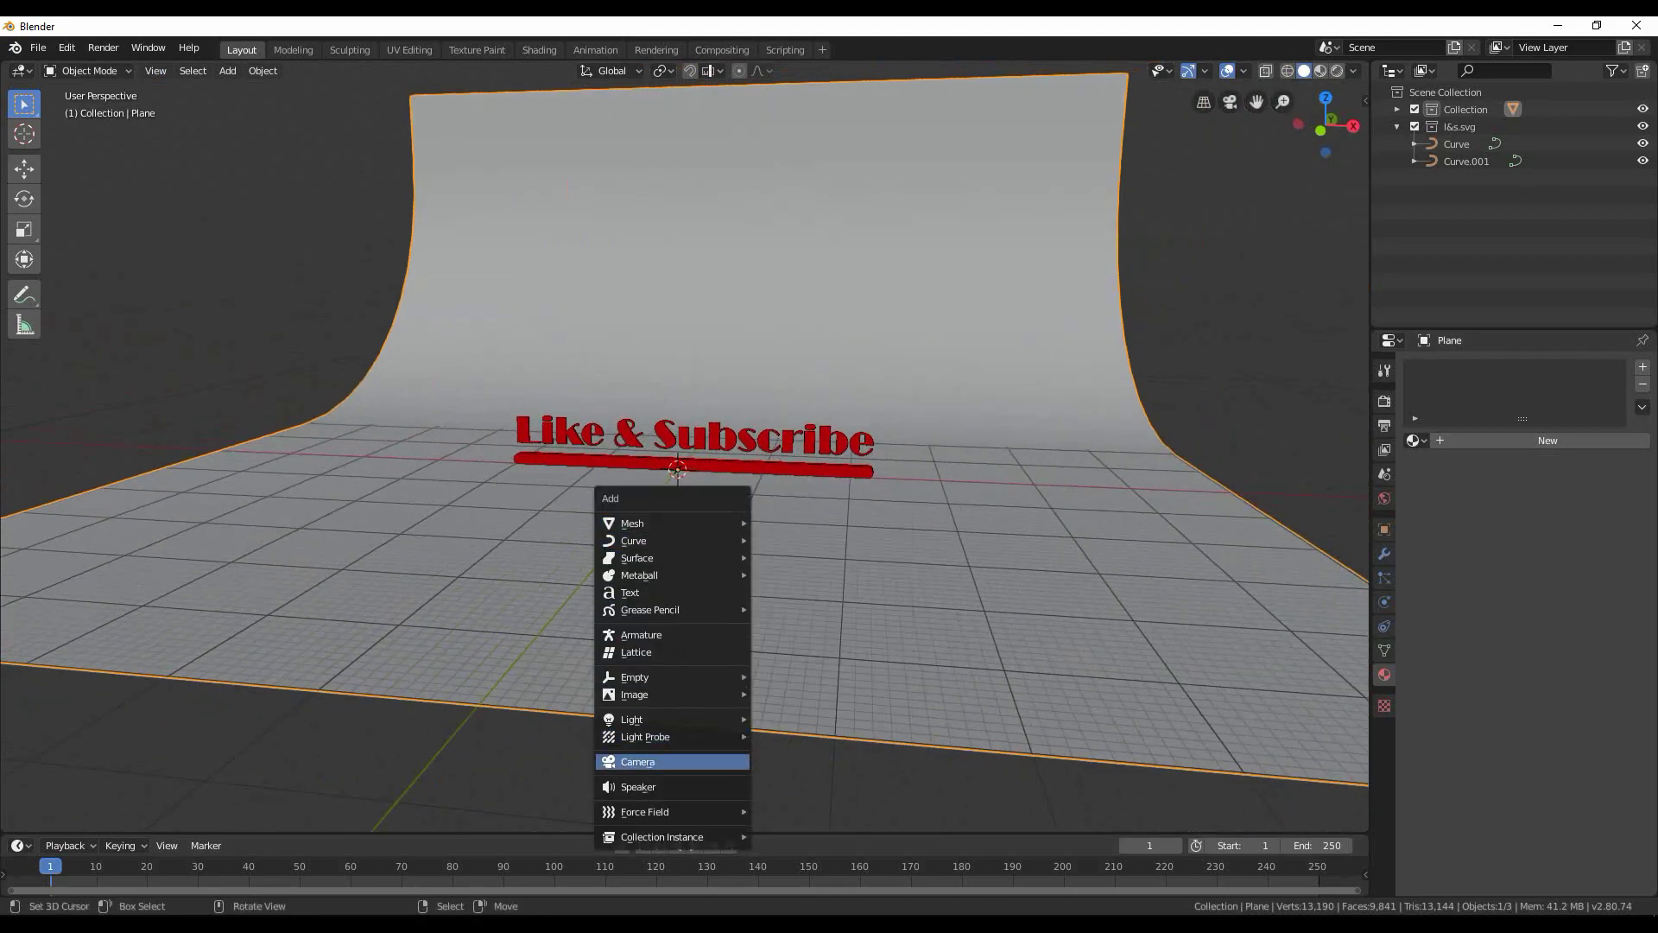
click(665, 760)
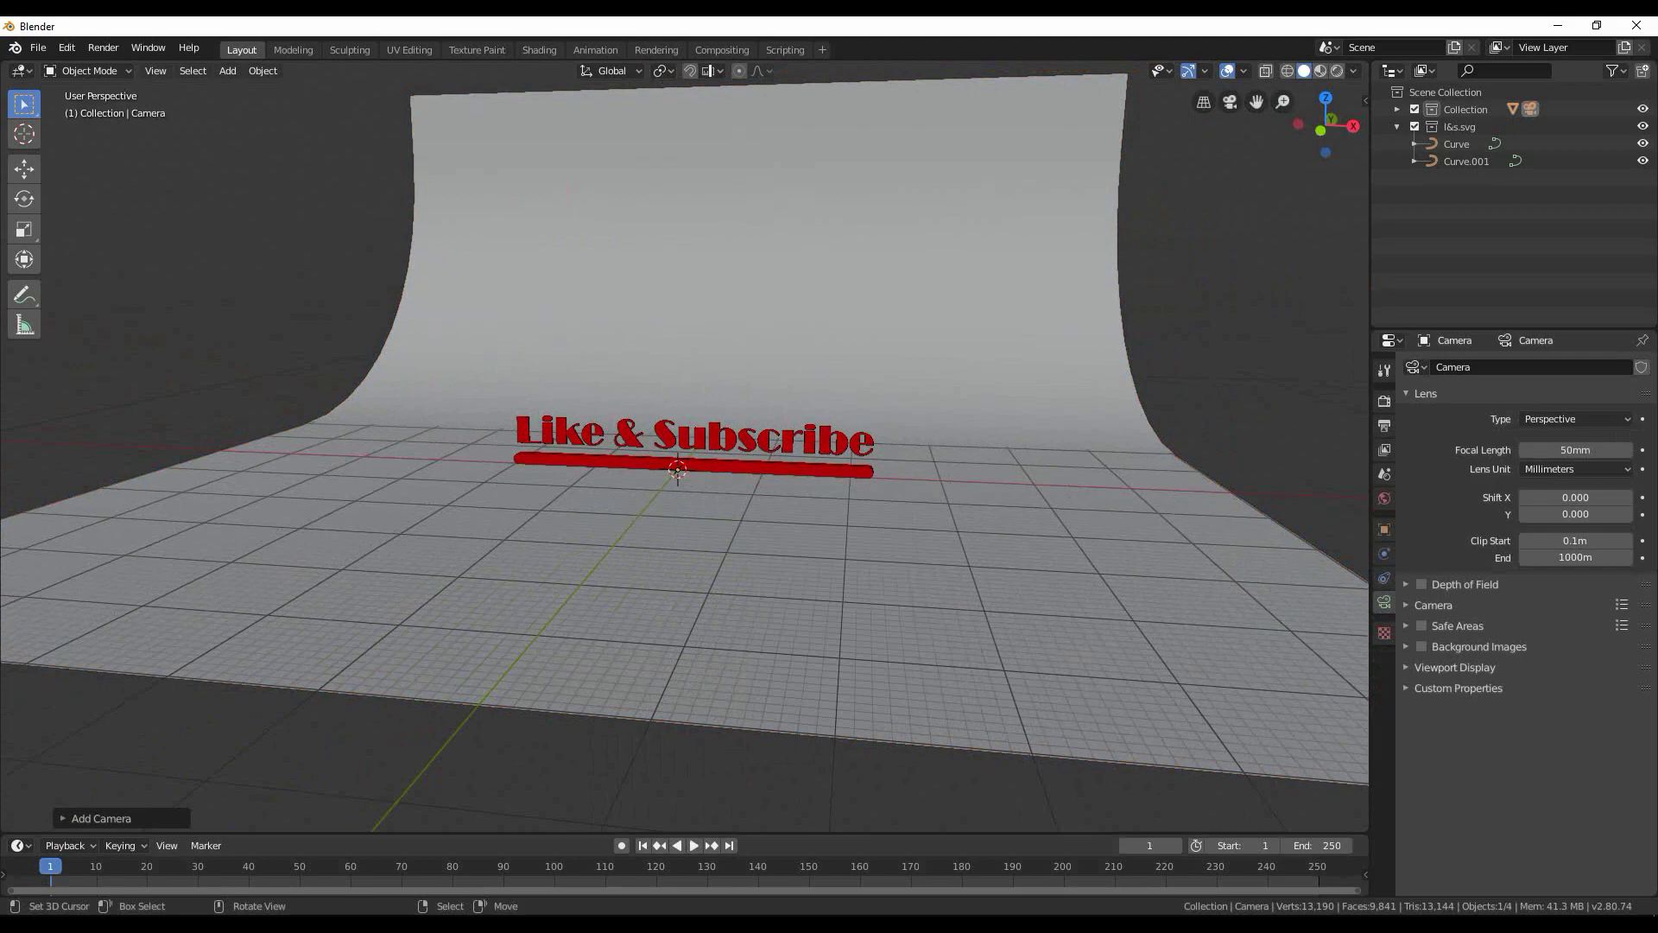
click(1396, 109)
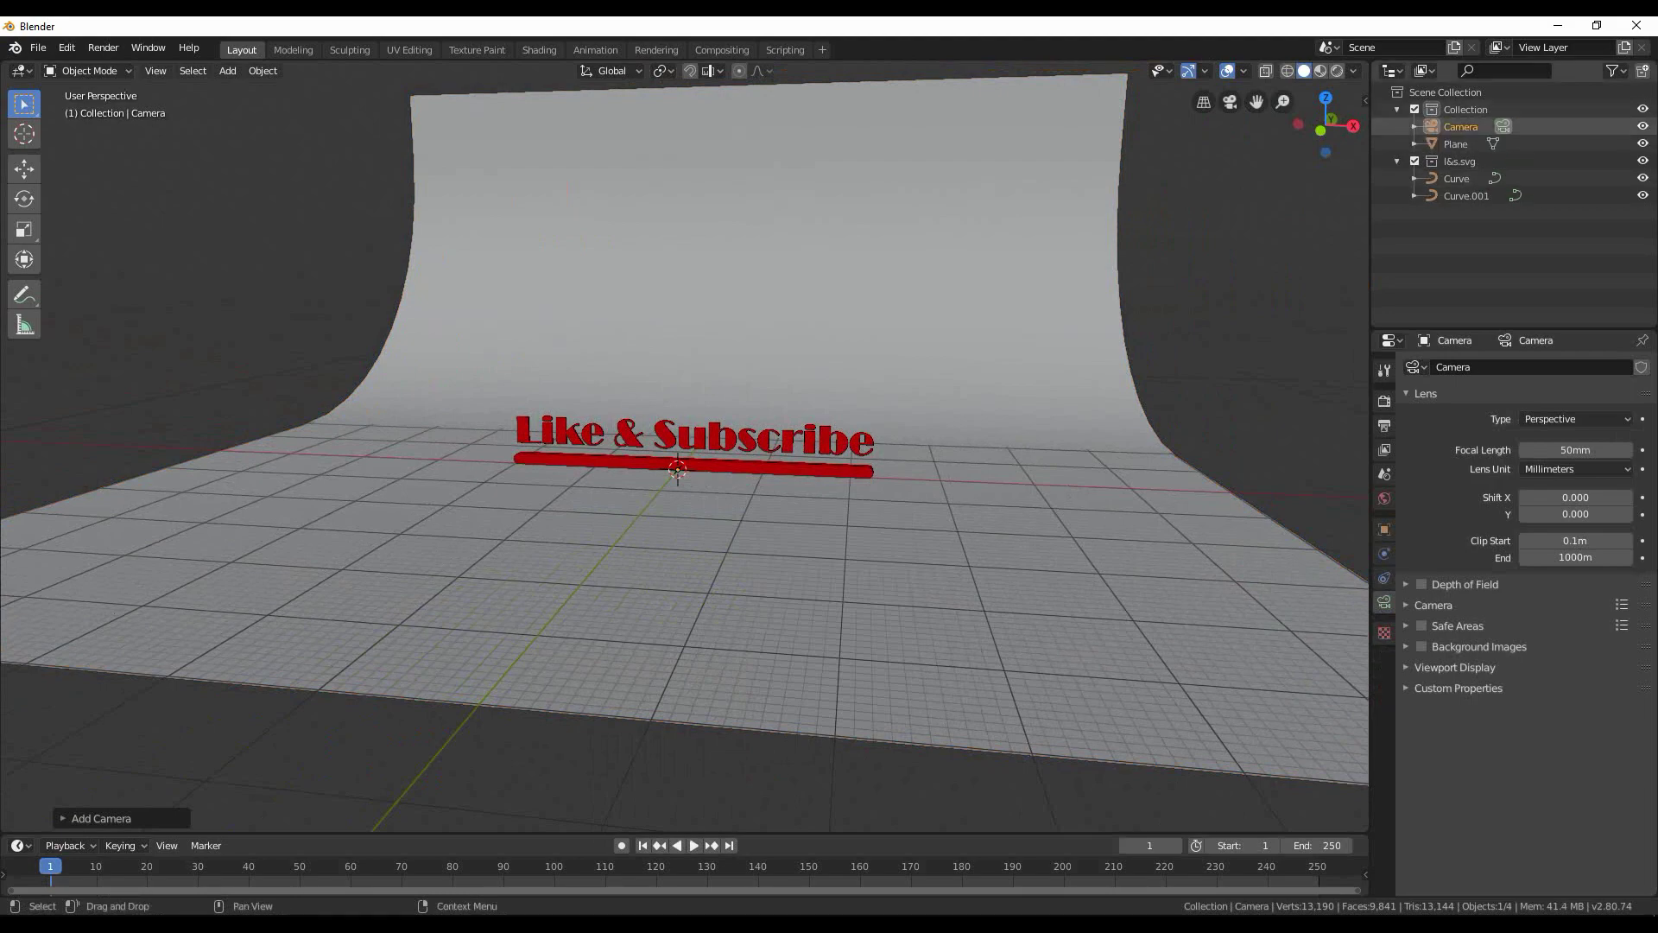
click(1460, 127)
key(KP_0)
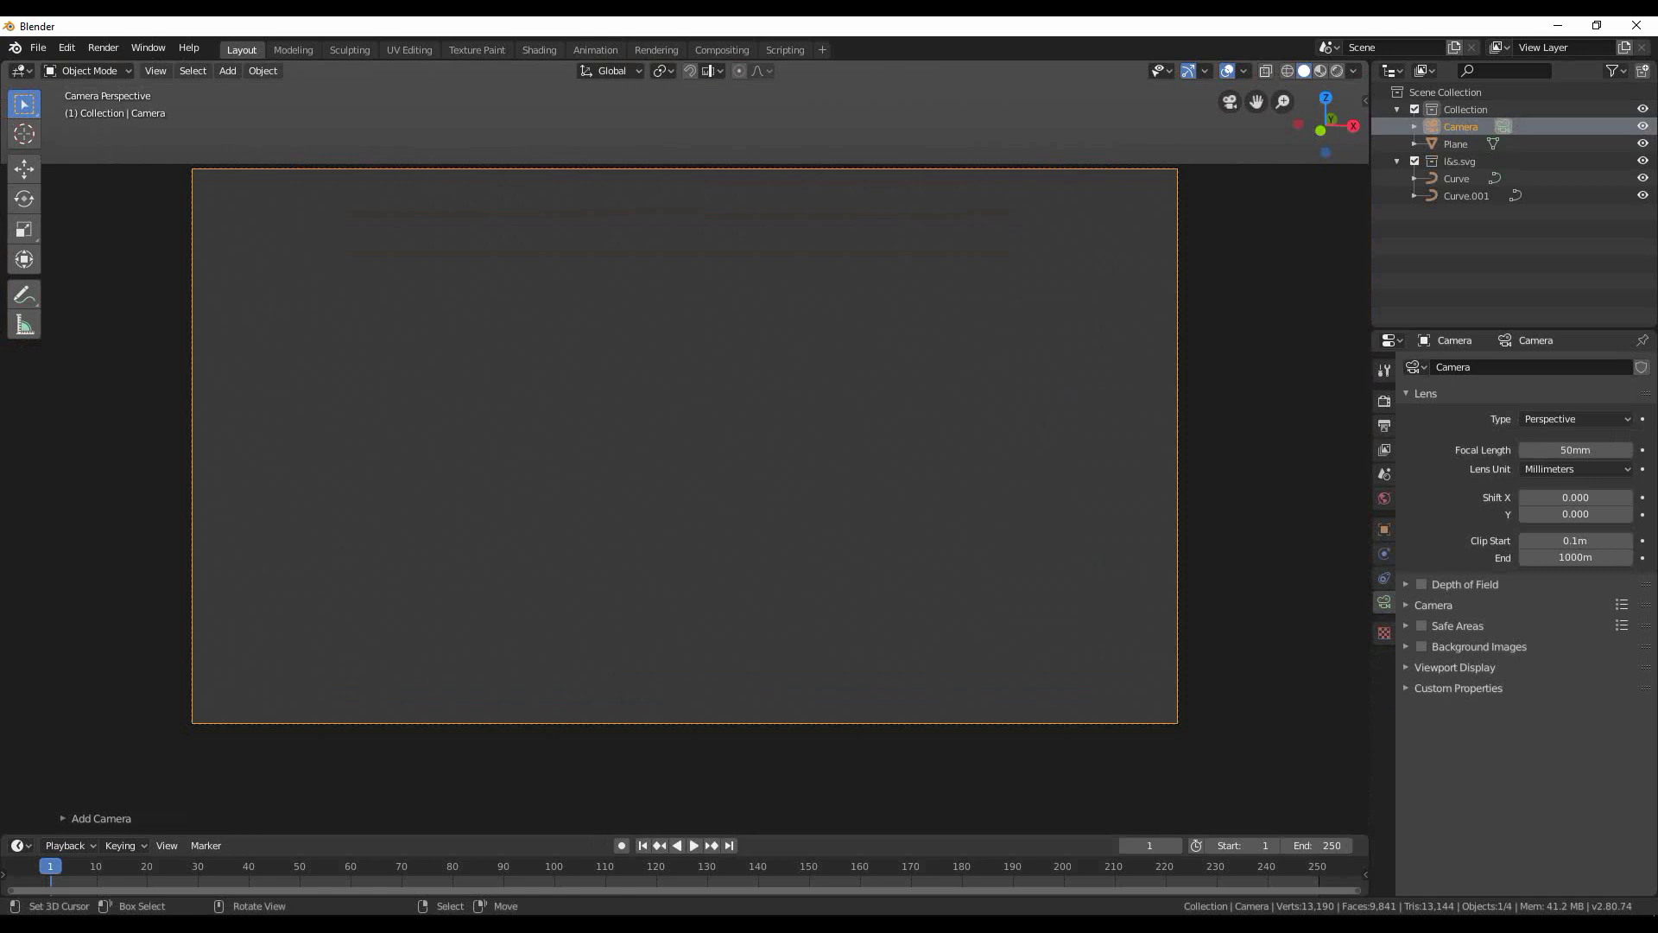
key(Home)
Lock the camera to the view and frame the whole text and underline bar inside the camera border
key(n)
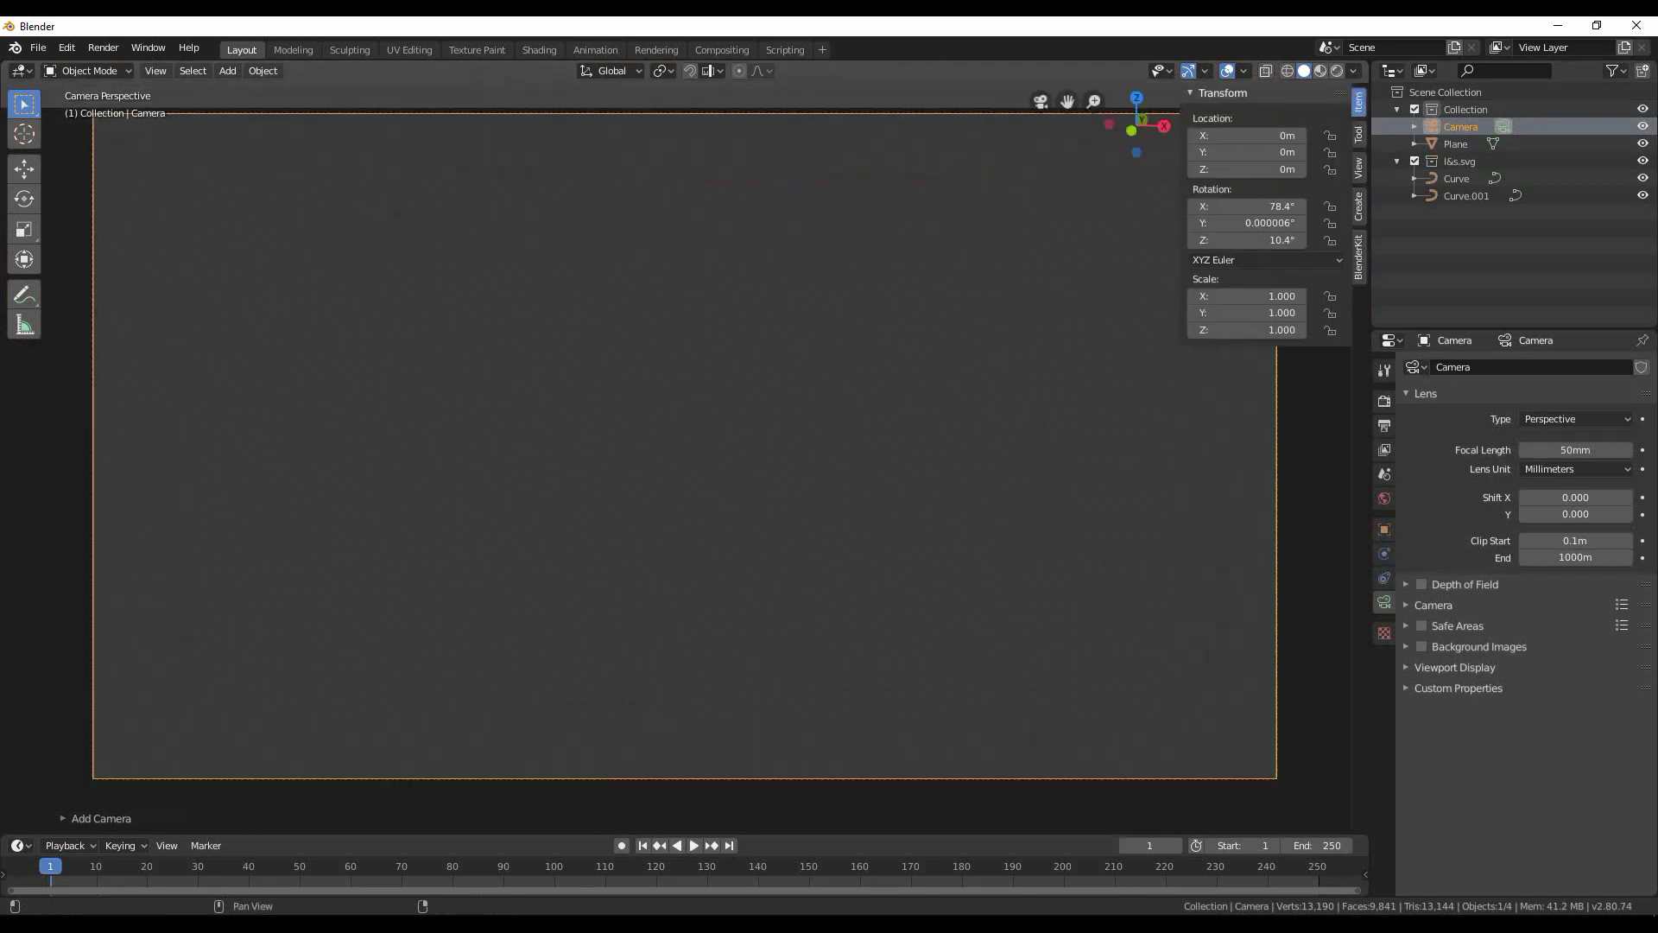
click(1358, 167)
click(1339, 304)
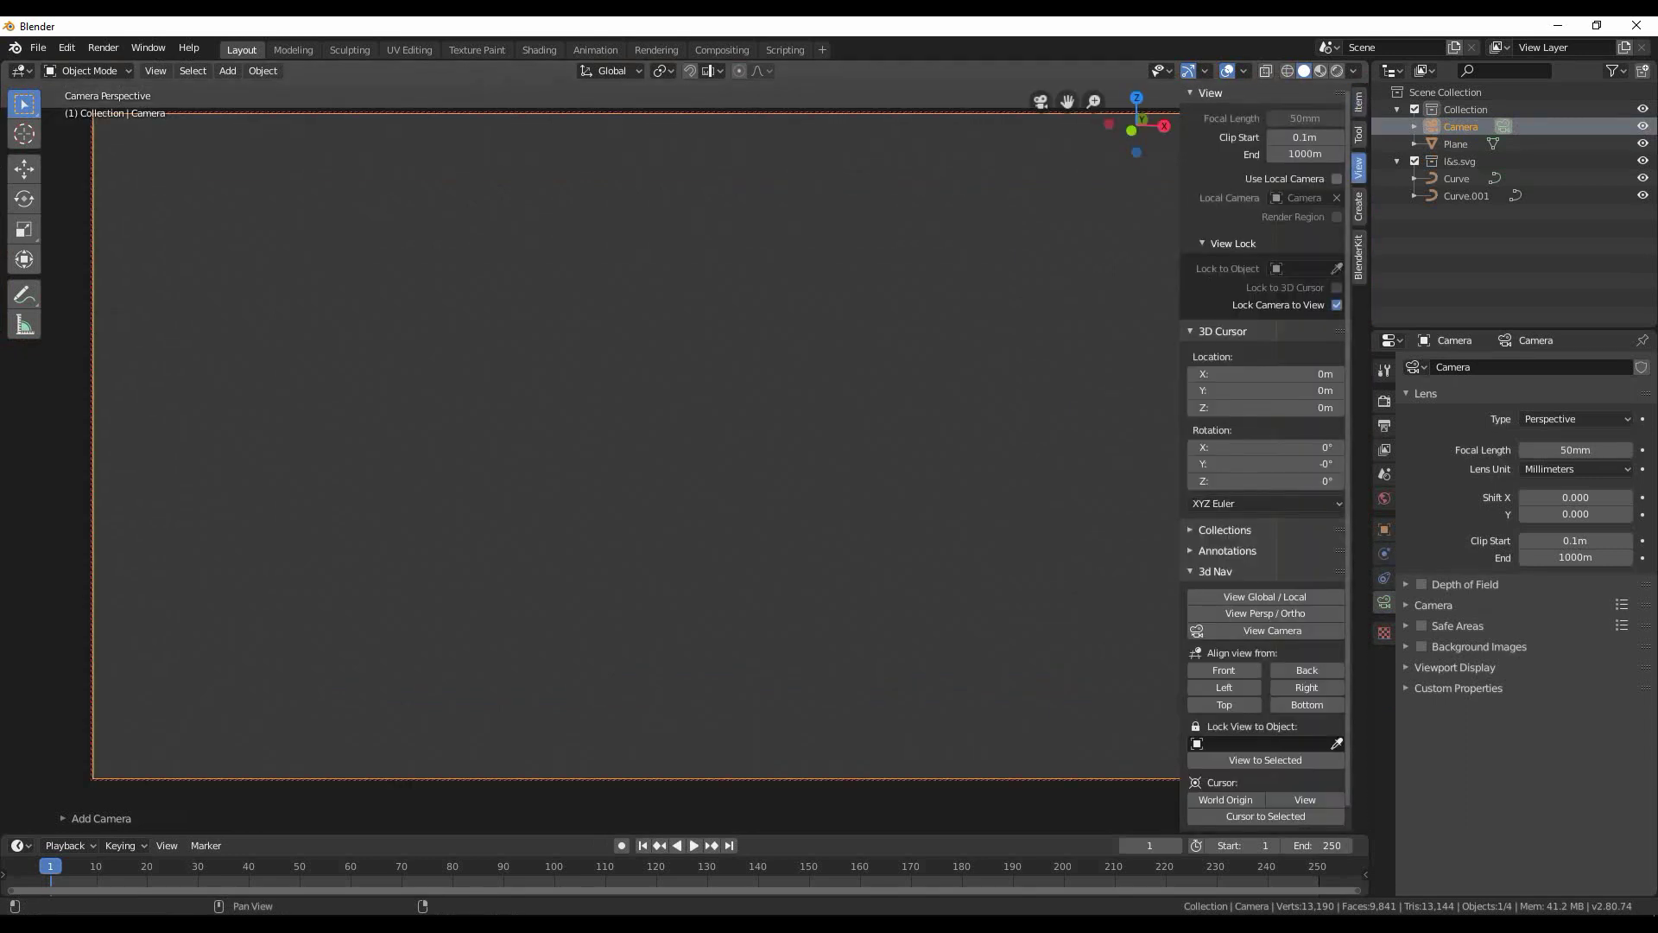
key(n)
scroll(685, 446, down, 15)
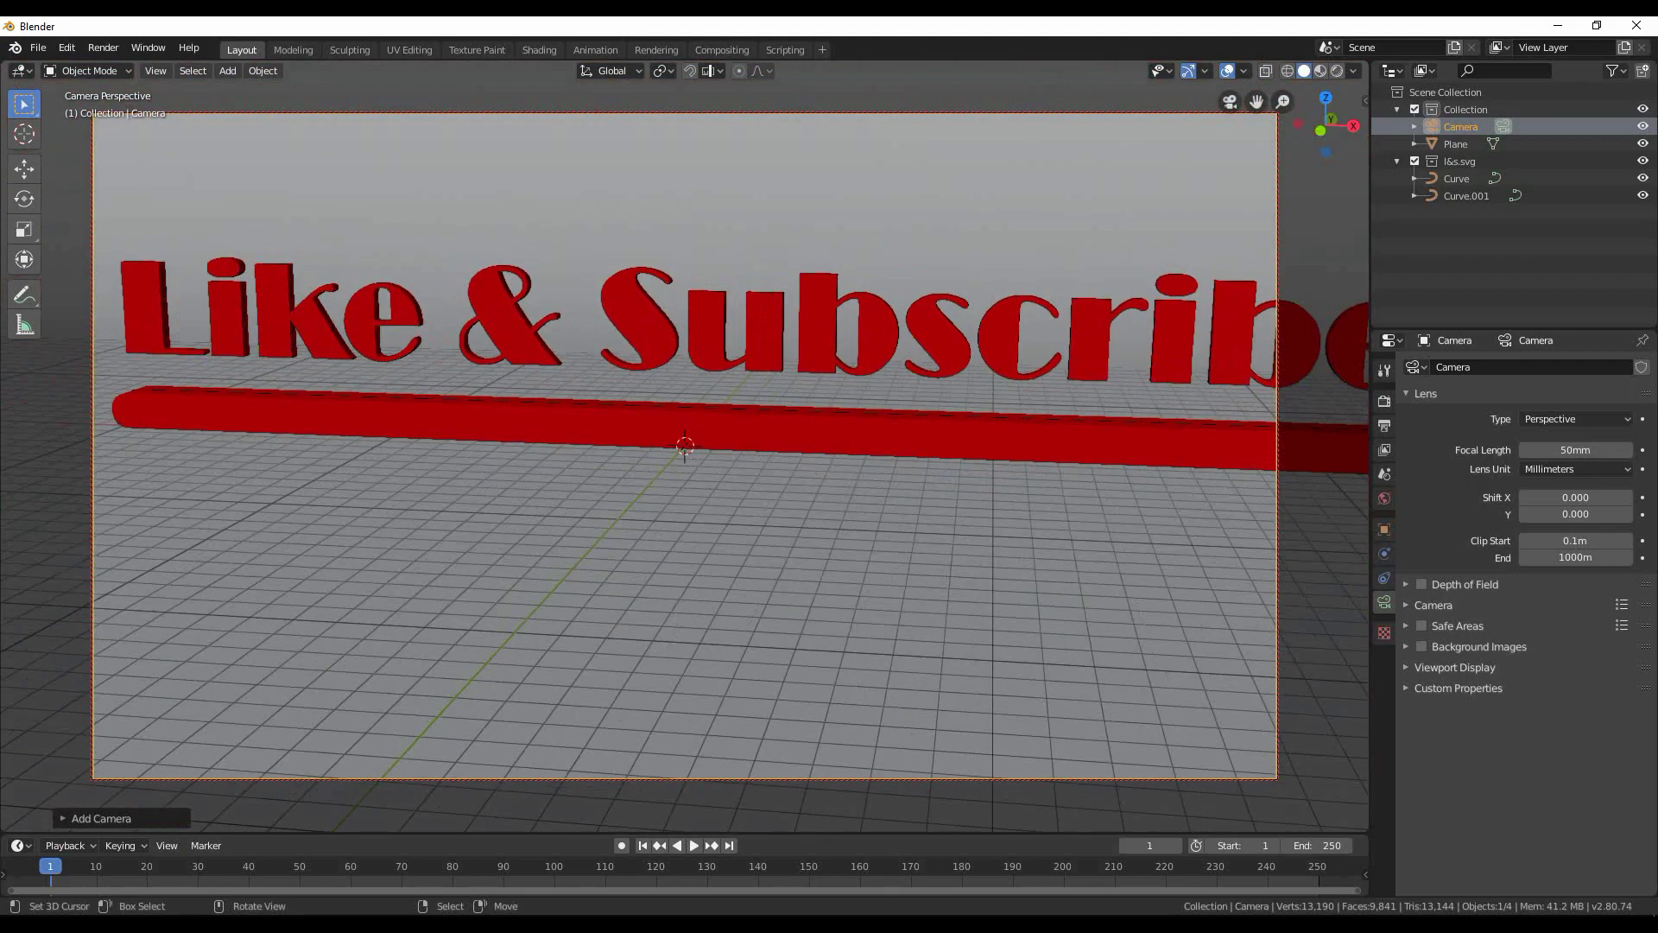
shift+middle_drag(684, 446, 631, 546)
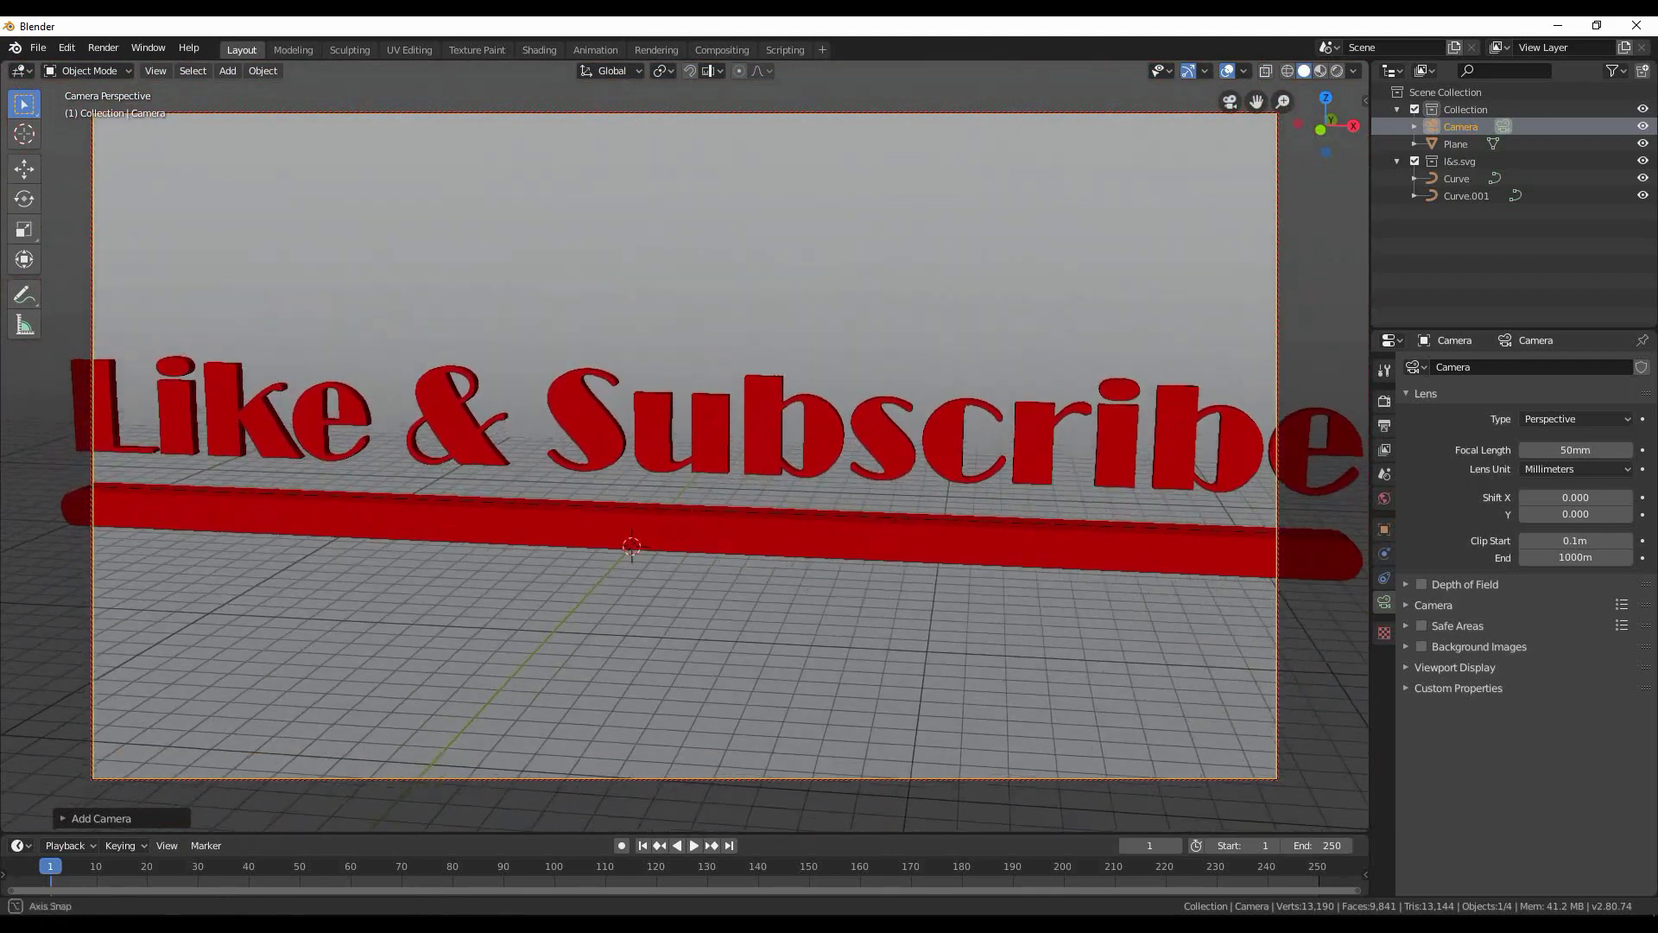
middle_drag(682, 466, 639, 470)
scroll(663, 457, down, 1)
Move the backdrop plane along the X axis in the negative direction so it fills the camera frame
right_click(682, 345)
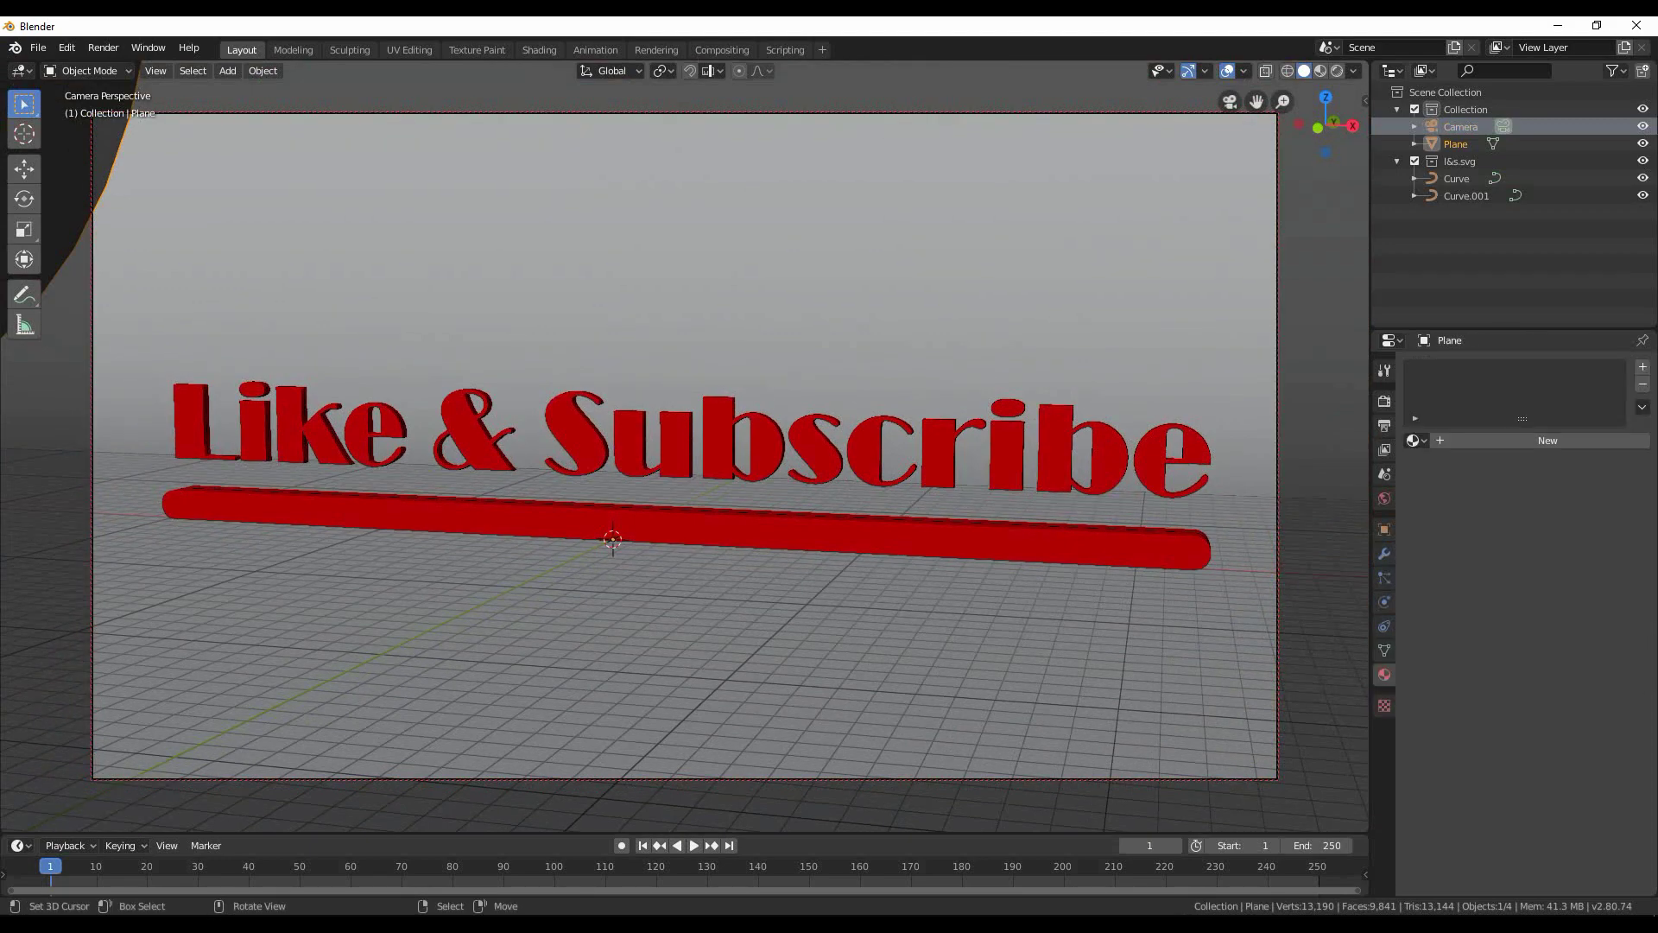
key(g)
key(x)
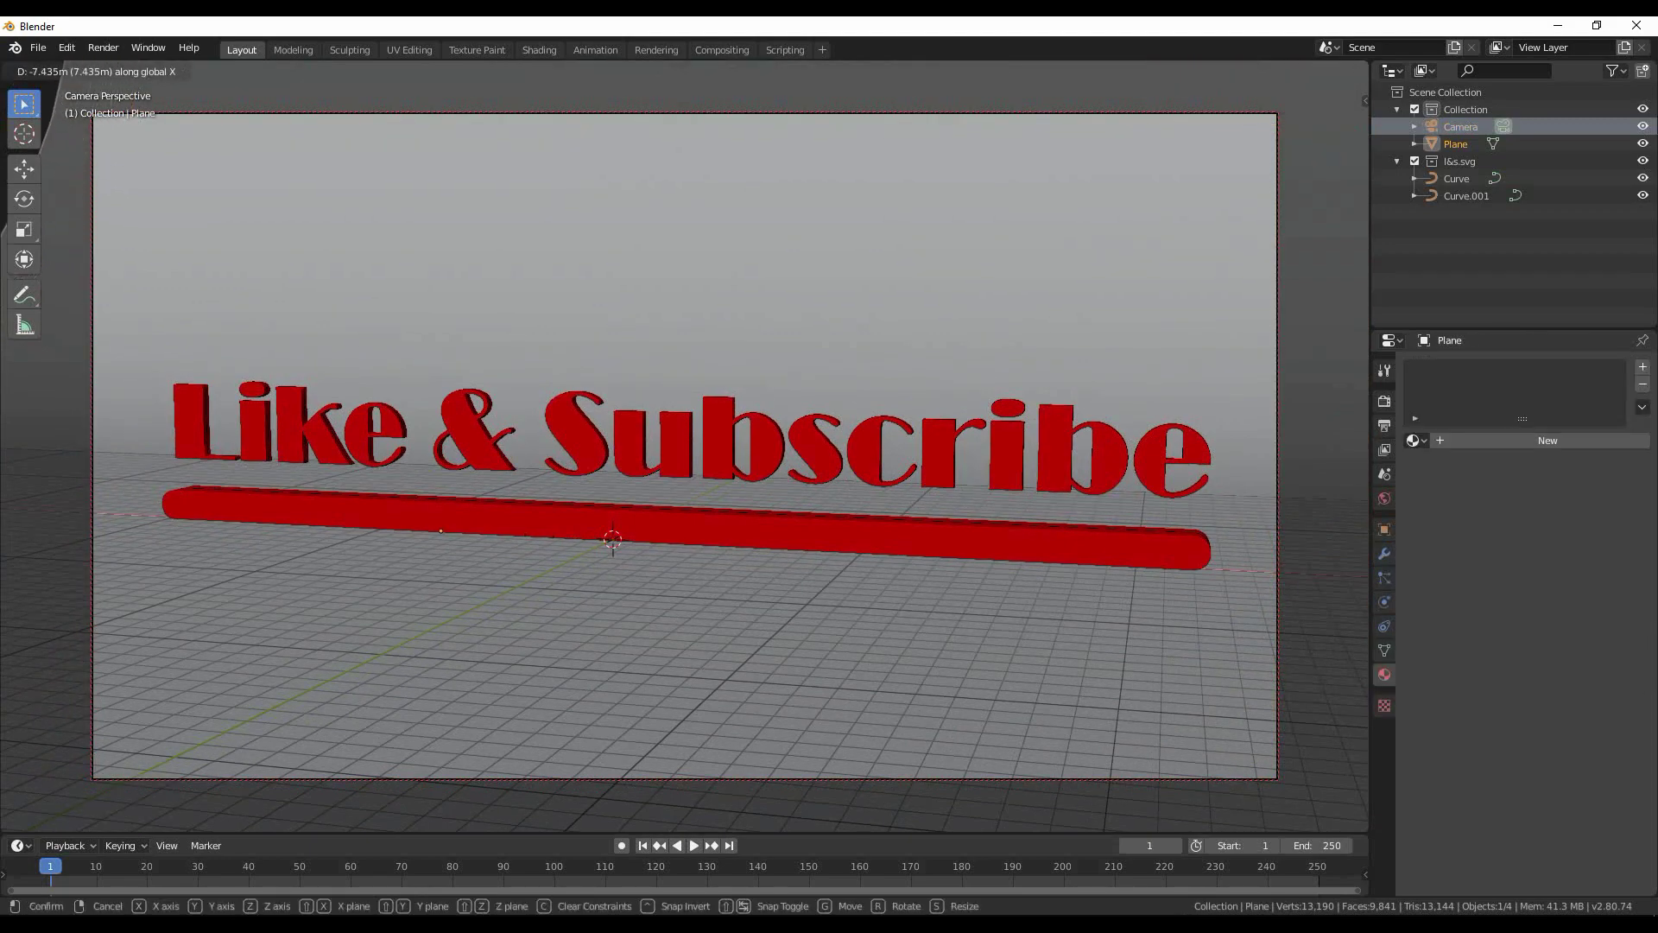
key(Return)
Leave the camera view and add a Sun light at the origin
key(KP_0)
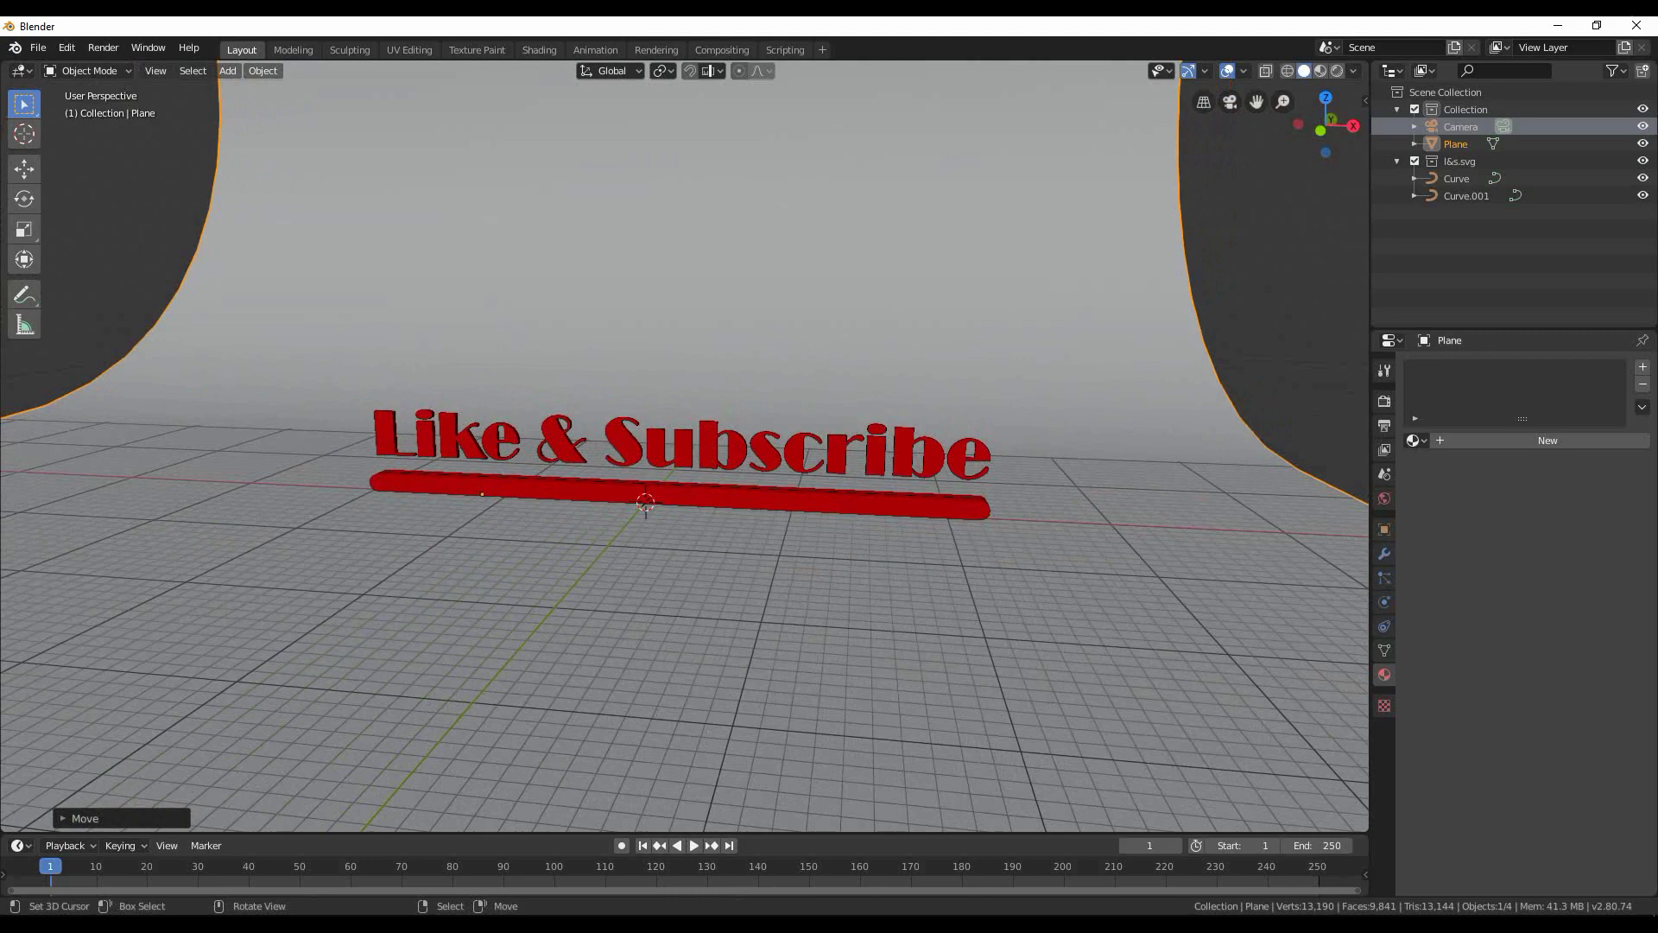
scroll(685, 446, down, 4)
middle_drag(698, 489, 643, 516)
scroll(642, 516, up, 1)
key(shift+a)
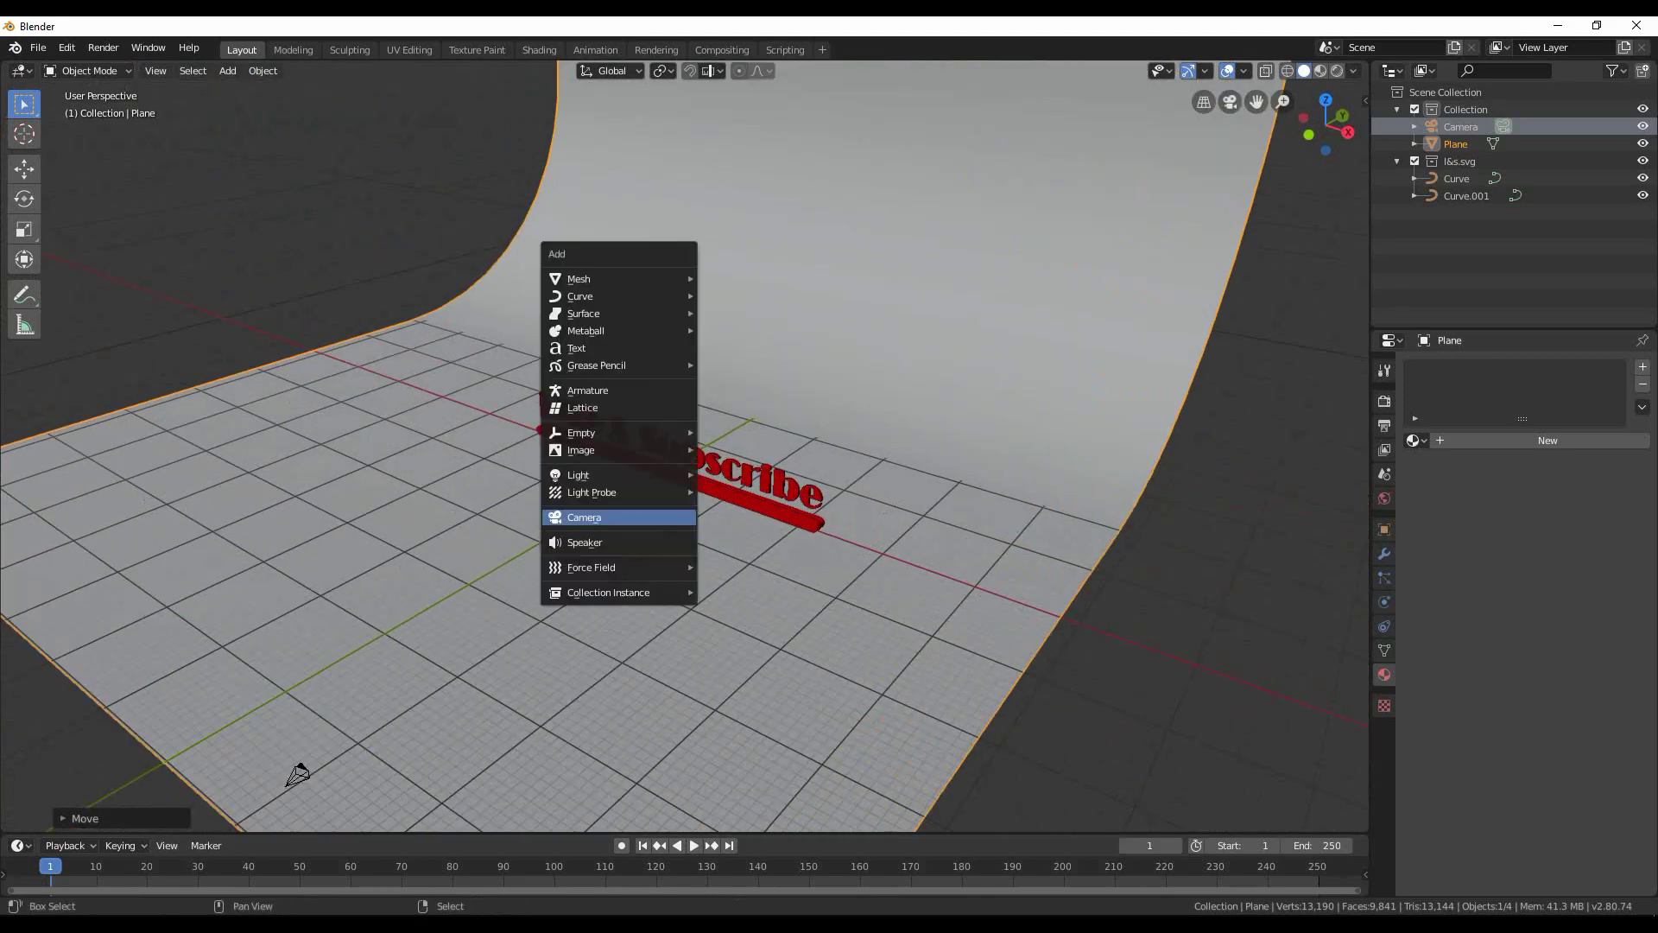
mouse_move(604, 492)
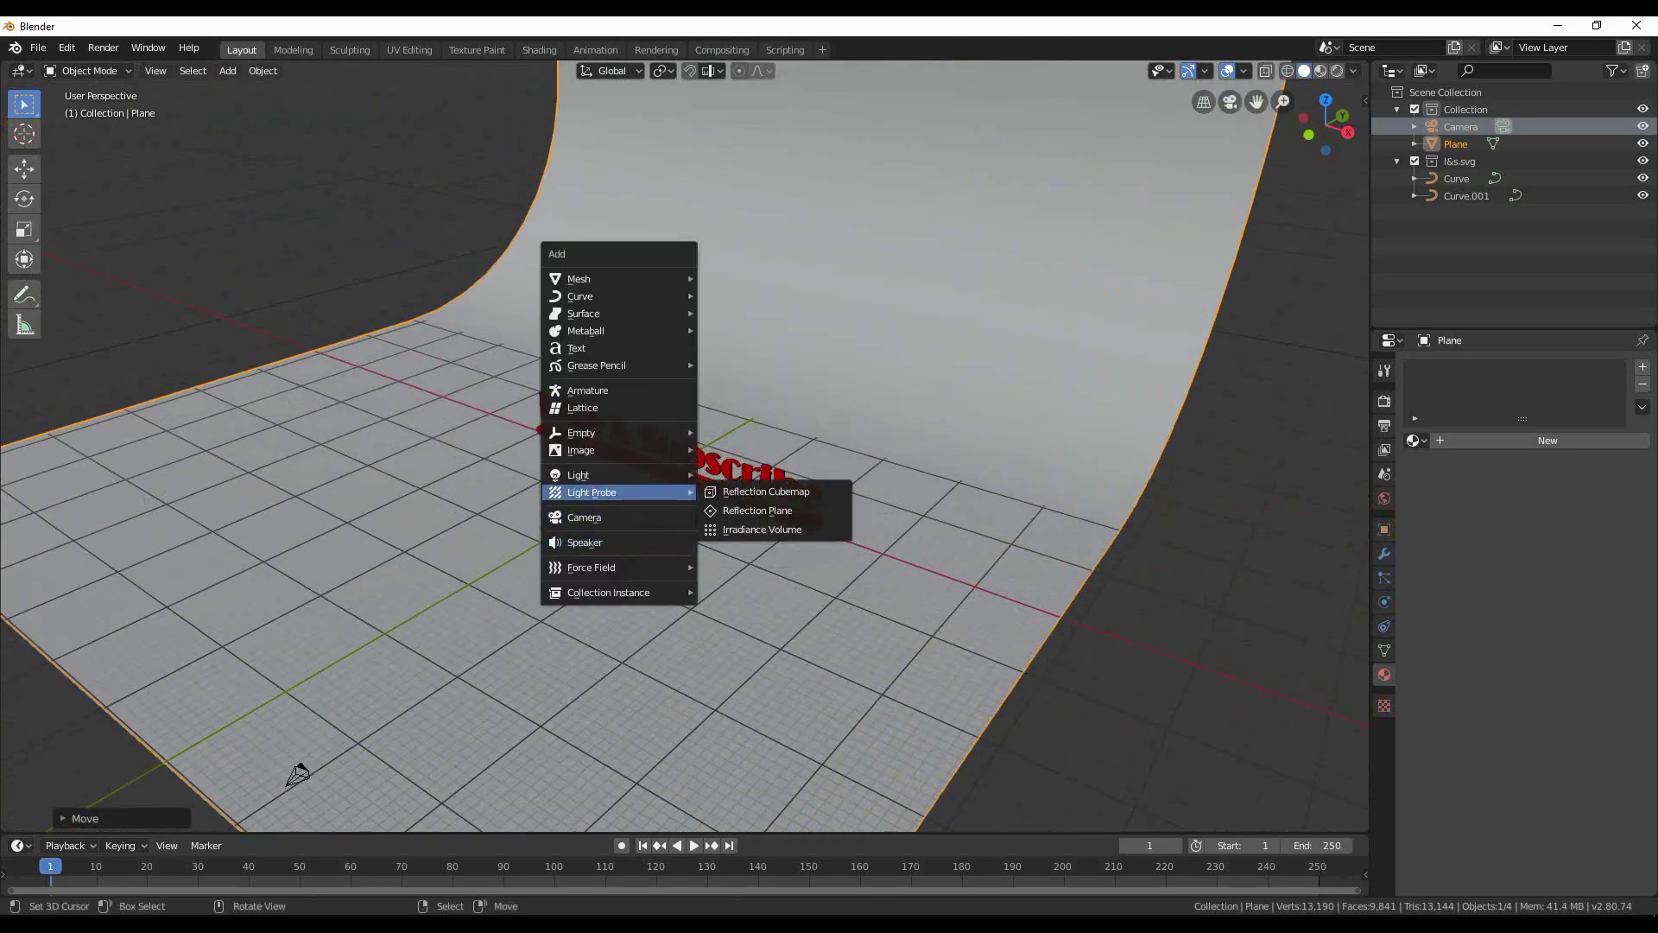
click(730, 493)
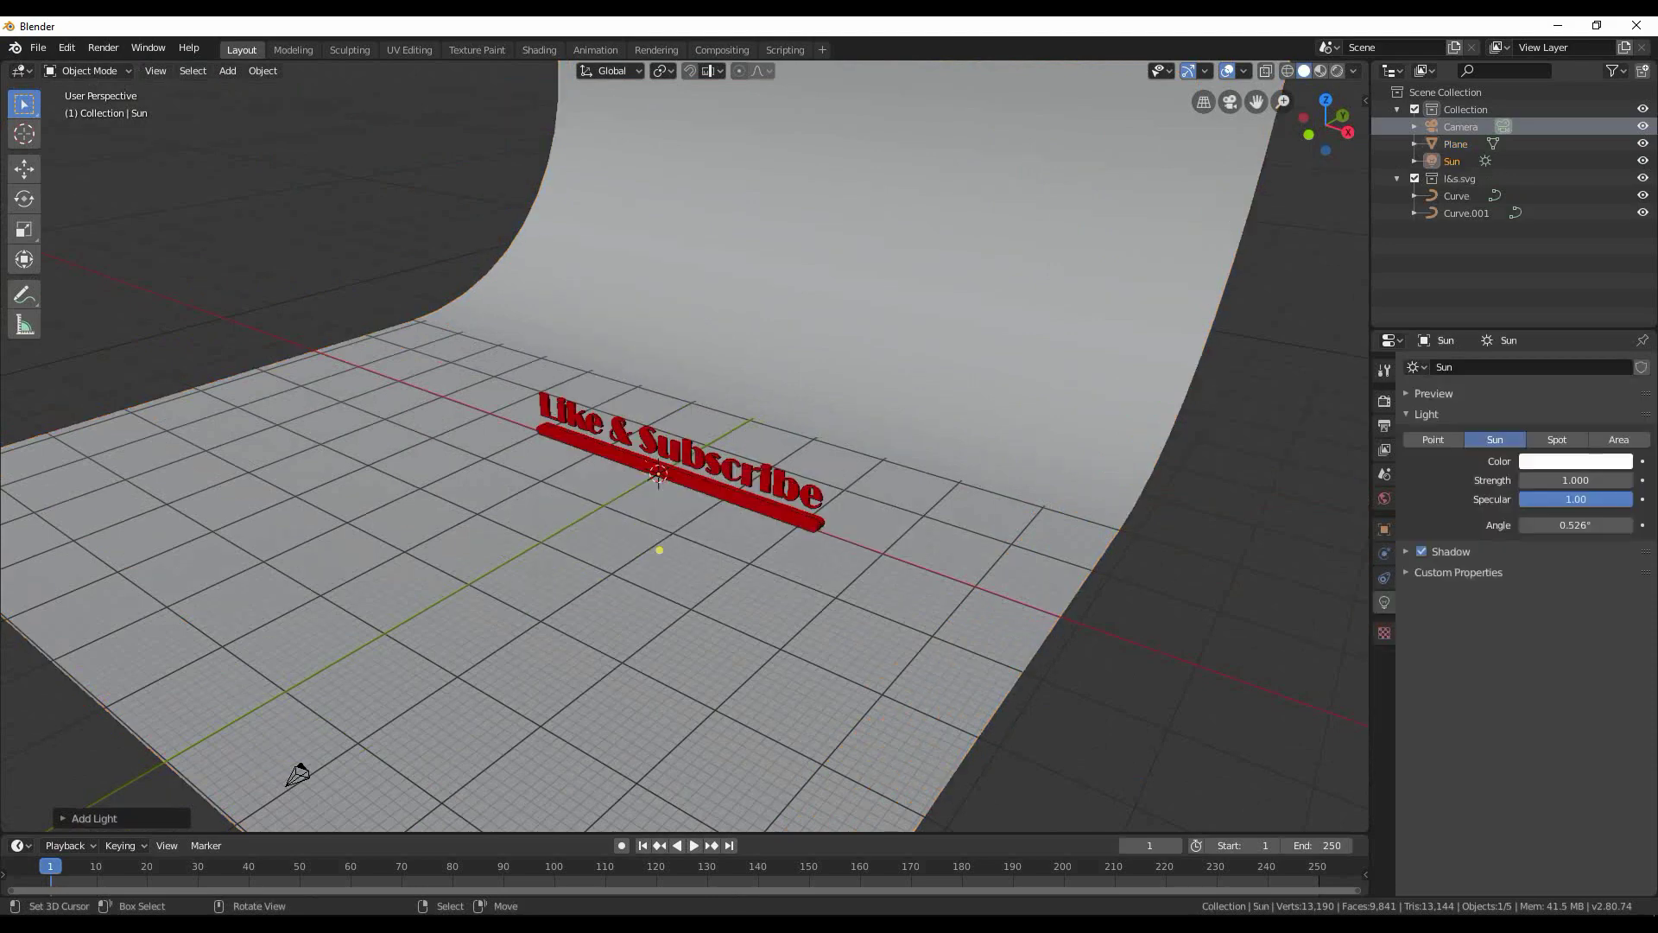
In the front view, move the sun high above the text and toward positive X
key(KP_1)
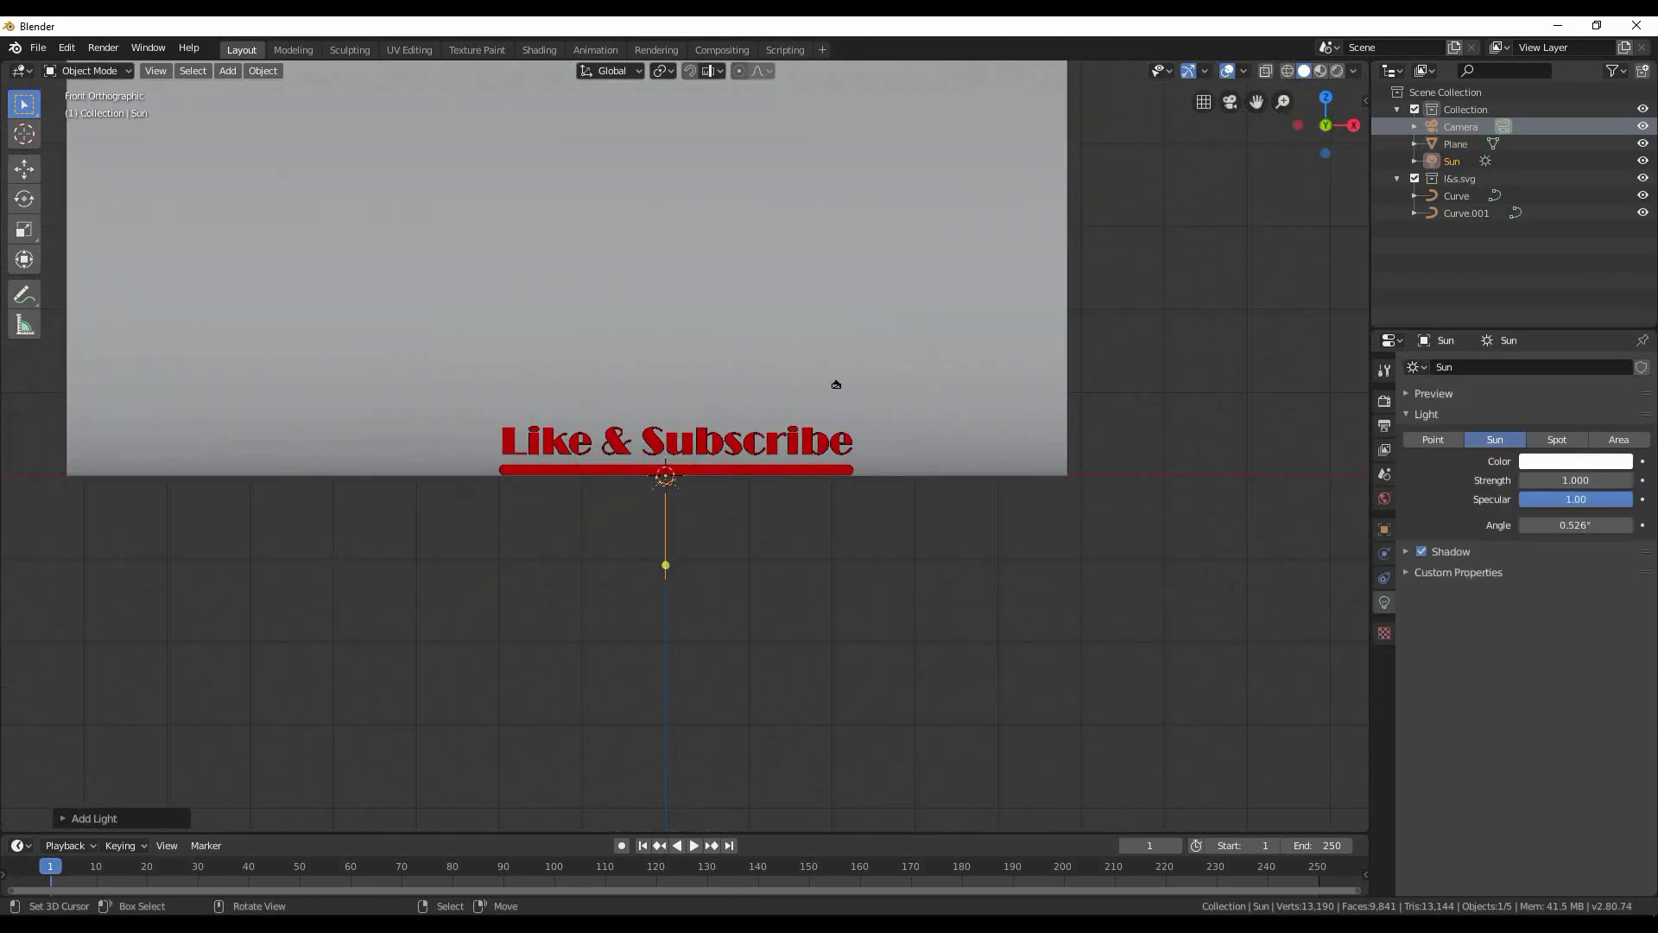
key(g)
click(1044, 114)
Give the sun a warm white color with hue 0.139 and saturation 0.104, and set its strength to 10
click(1575, 462)
click(1538, 298)
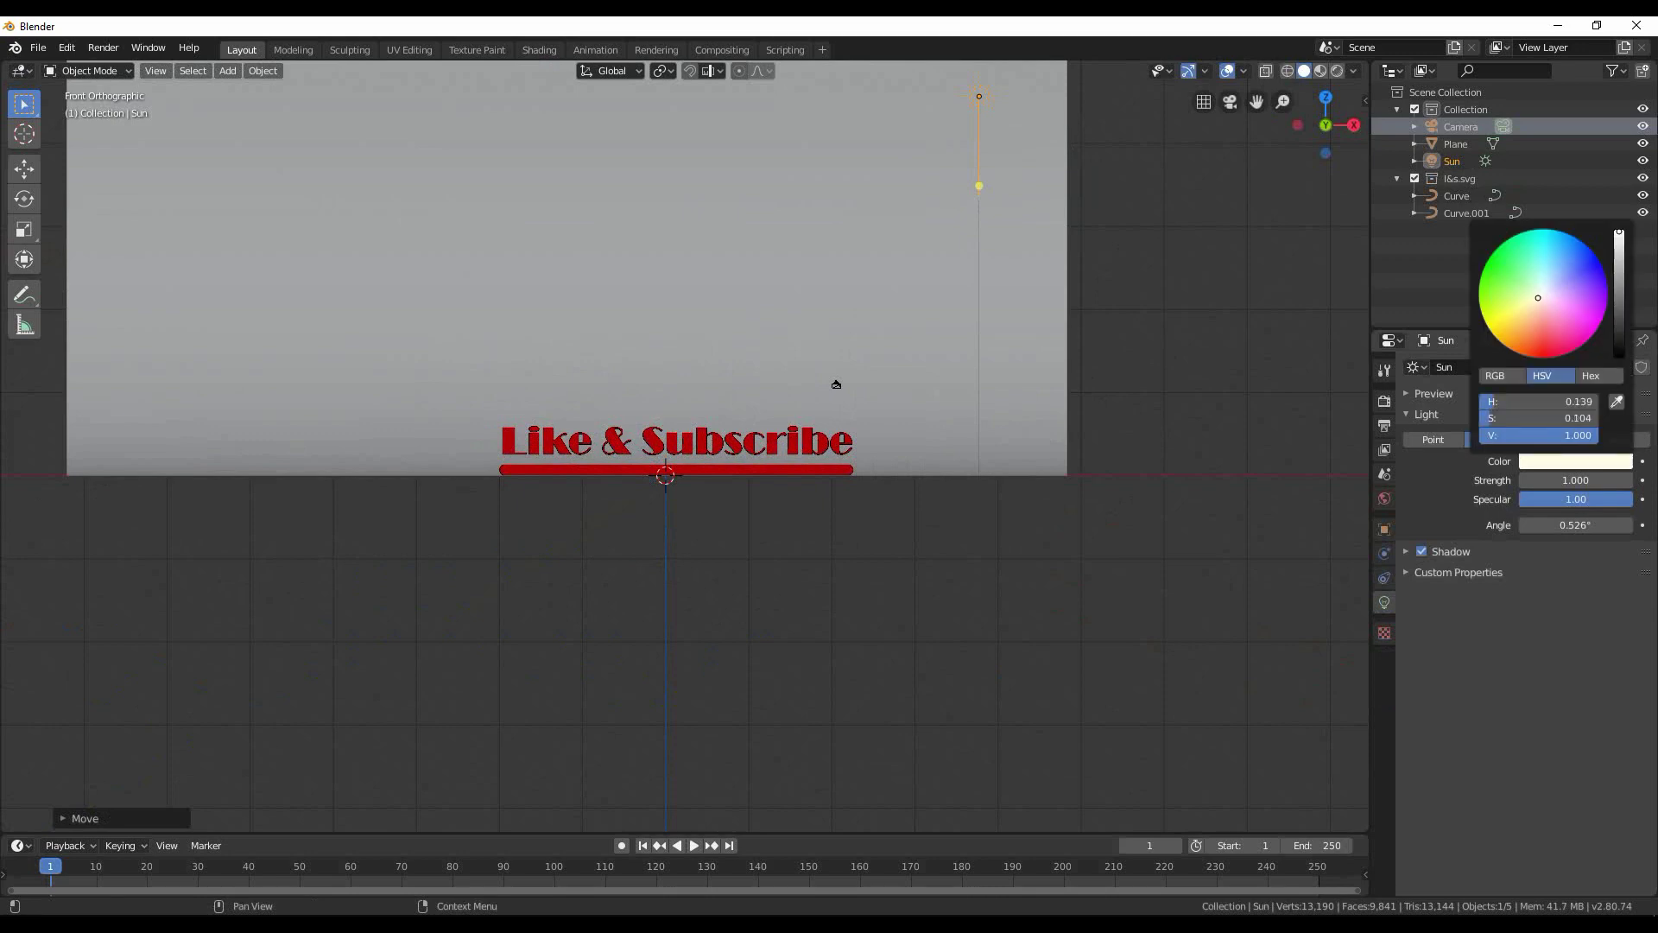
click(1575, 480)
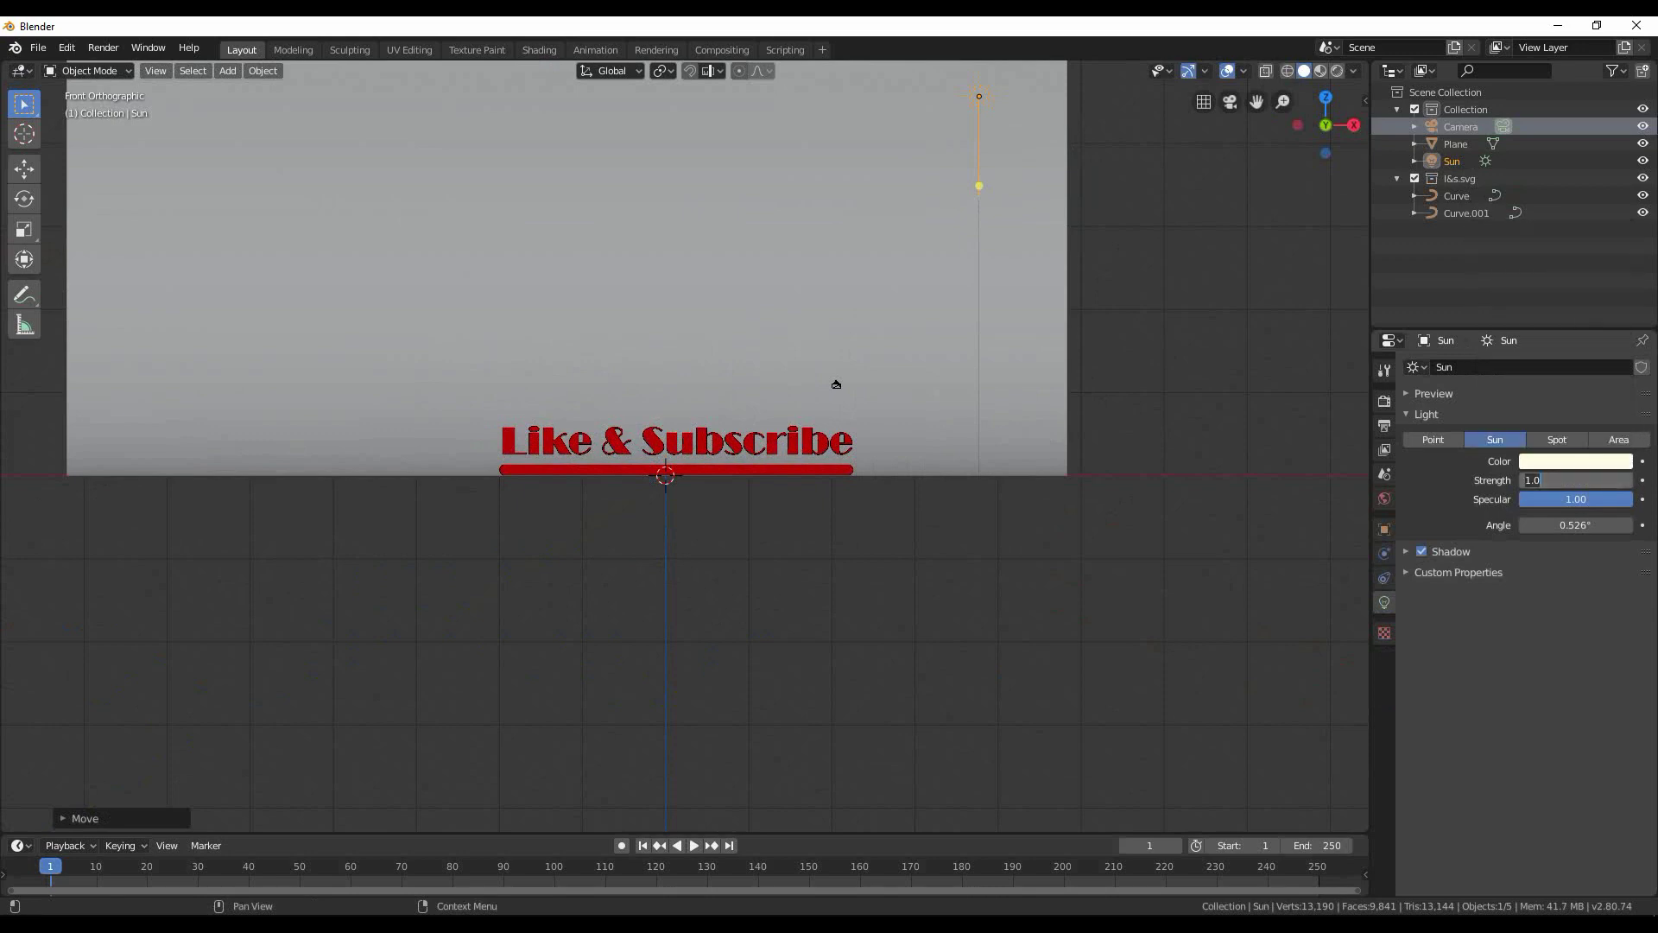
text(10)
key(Return)
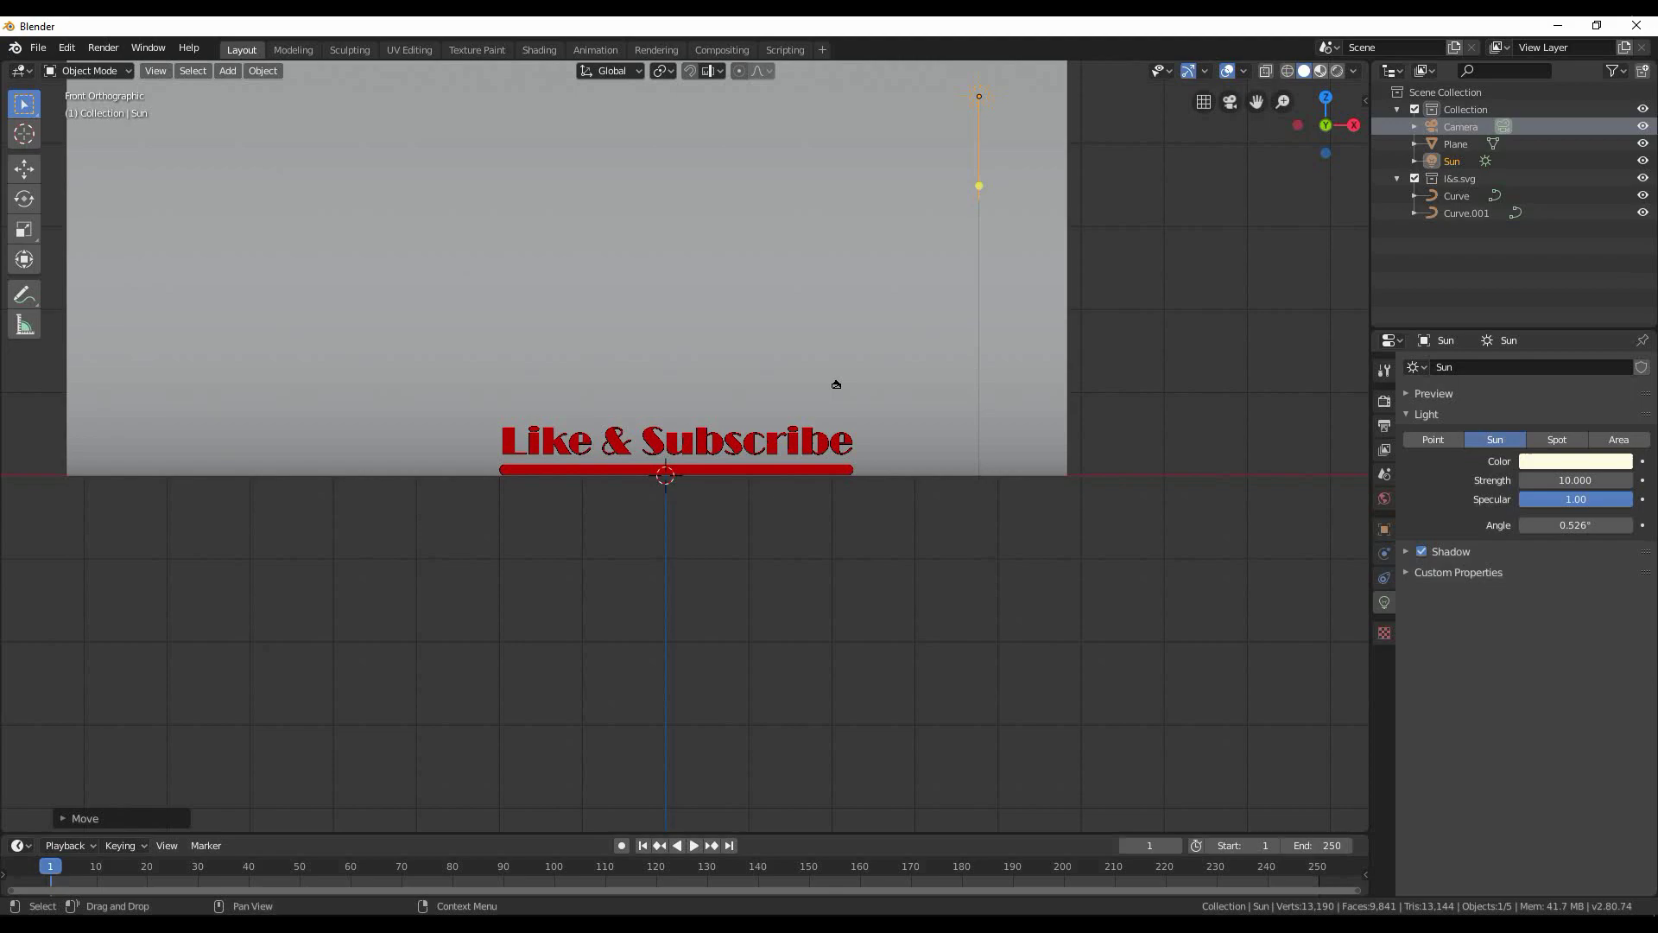
In a wireframe top view, move the sun along negative Y to stand in front of the text
middle_drag(836, 385, 547, 597)
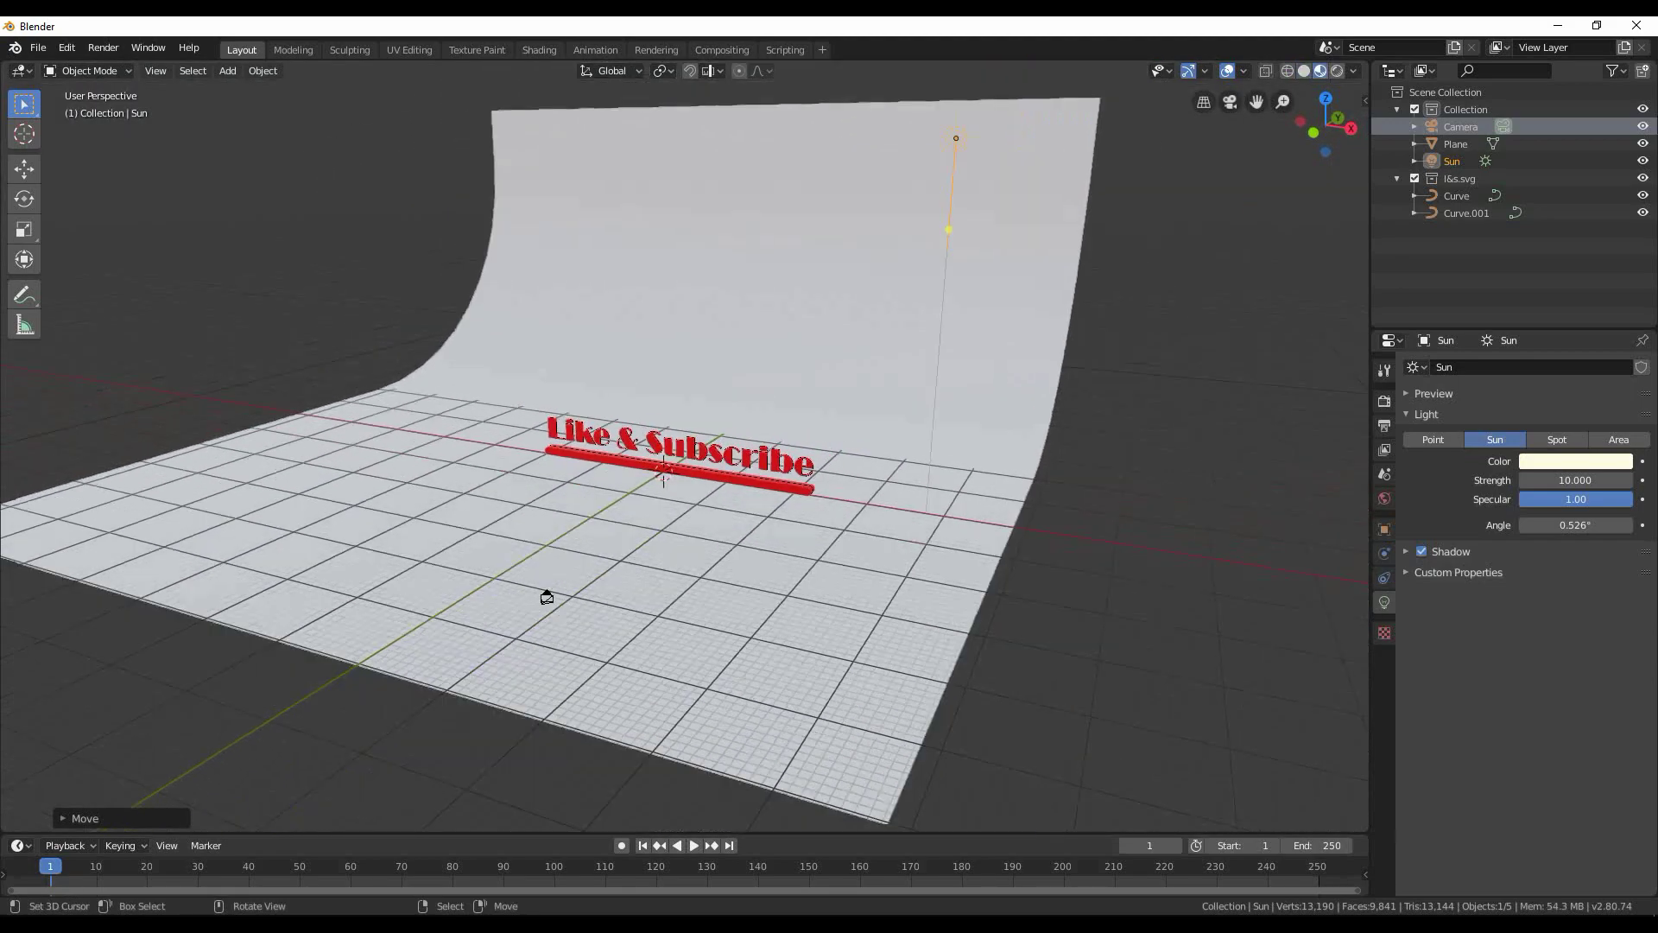
key(KP_7)
scroll(788, 803, down, 1)
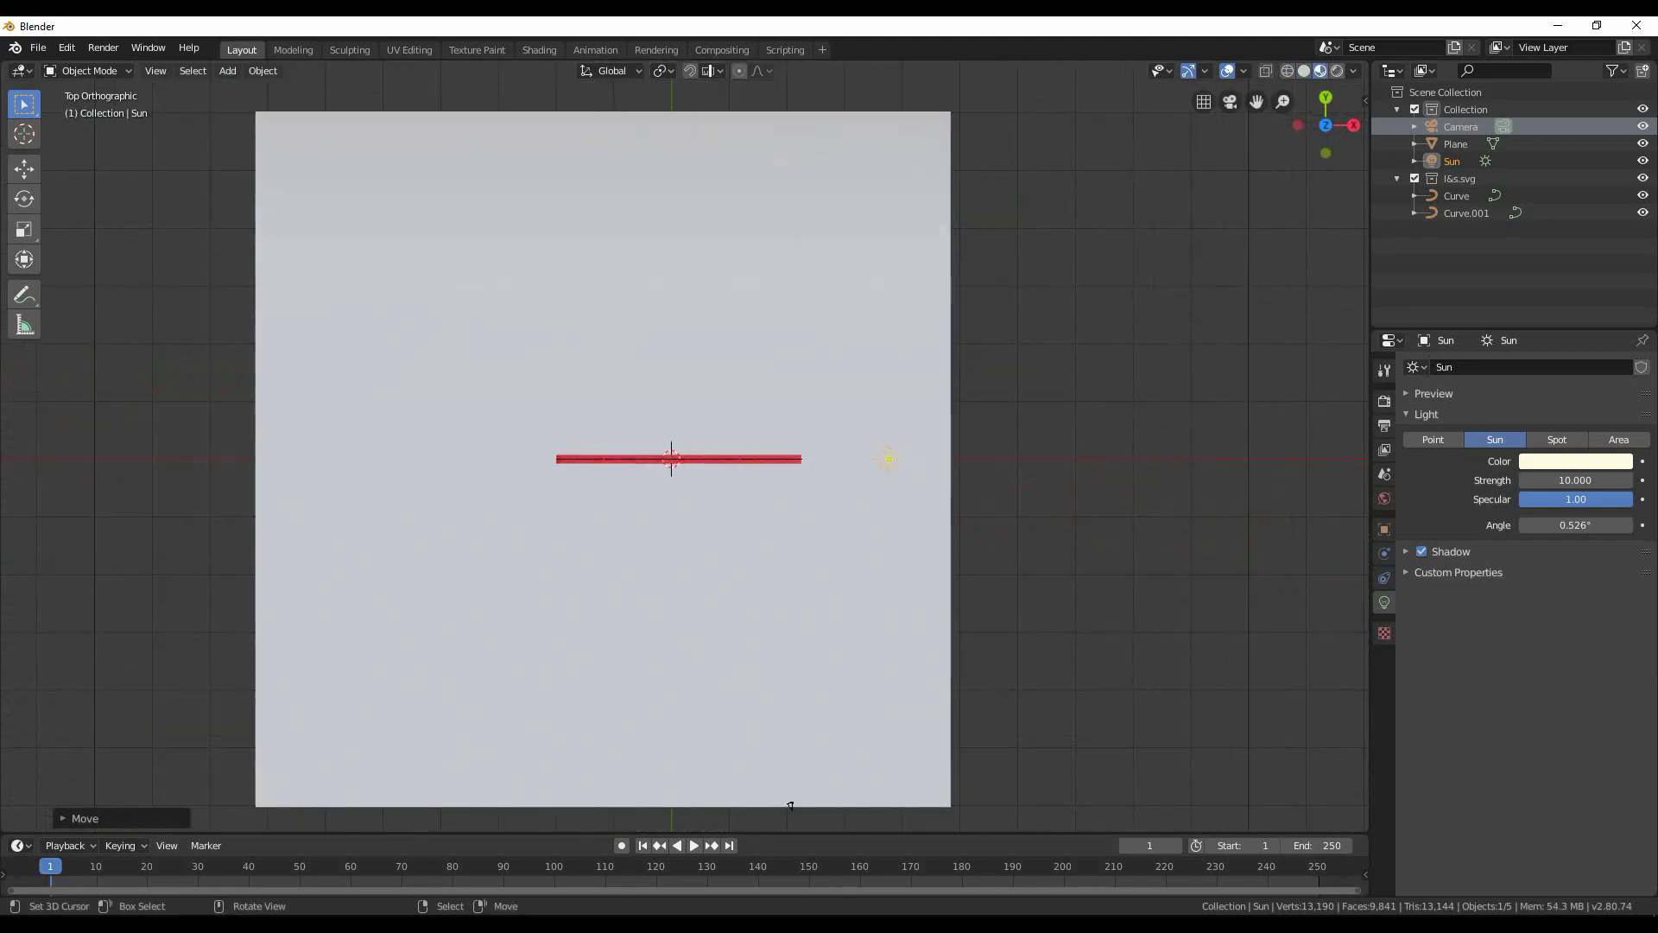
key(z)
key(KP_4)
key(g)
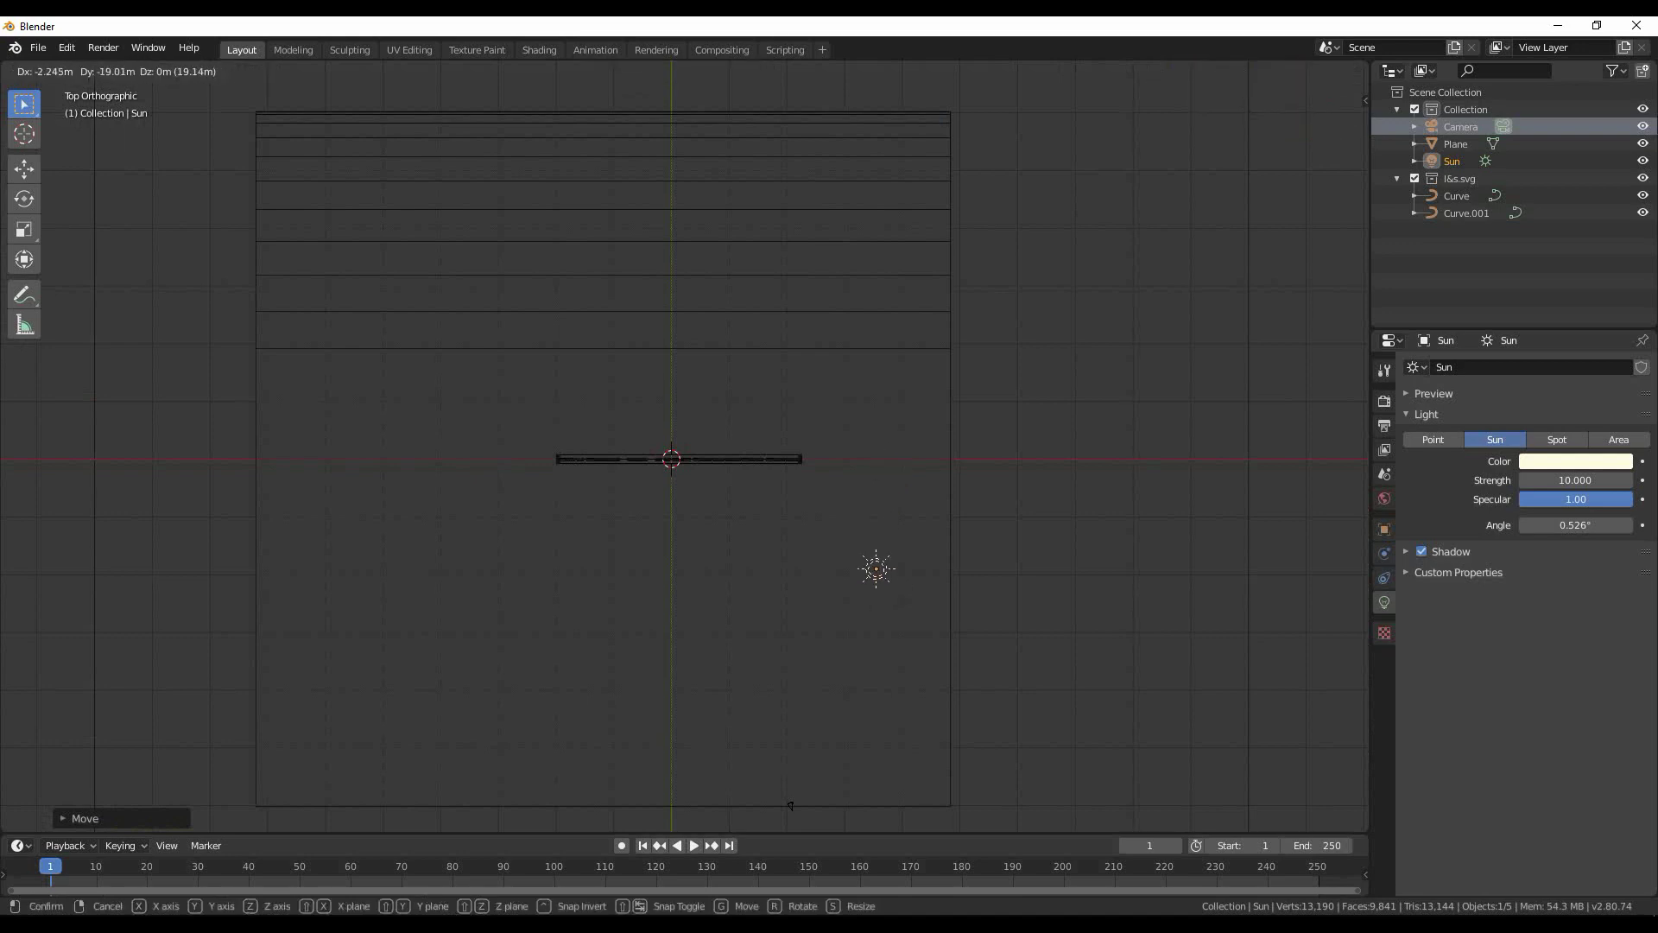
click(790, 805)
In the right side view, rotate the sun so it points toward the text and scale it up
key(KP_3)
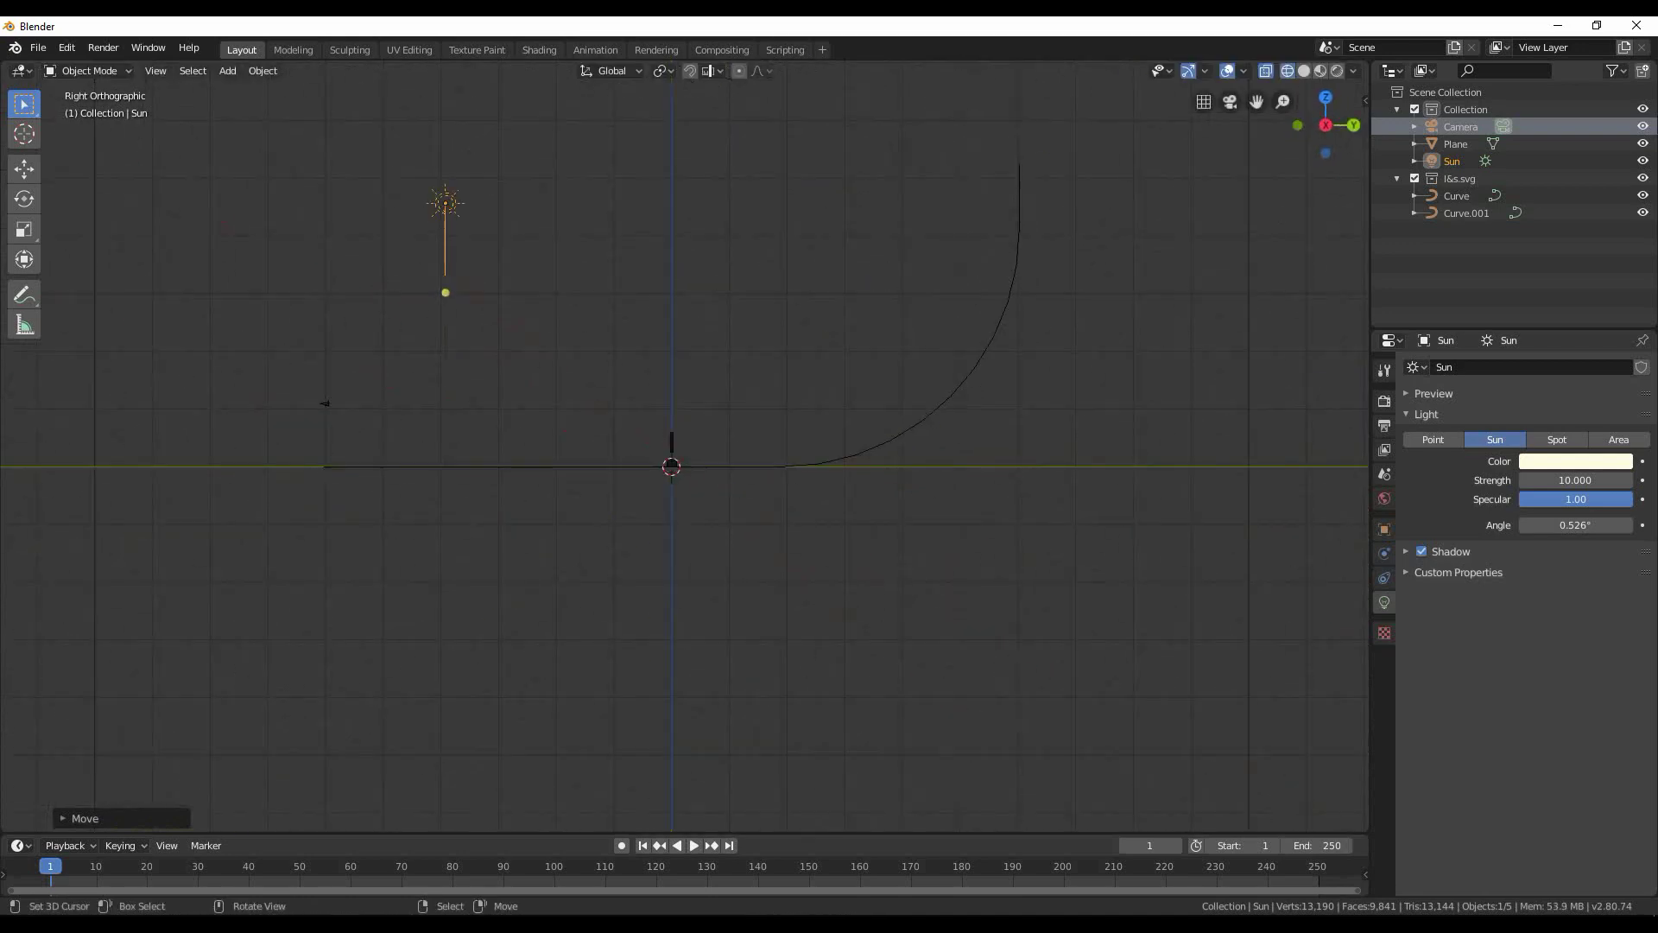
key(r)
click(1118, 600)
key(s)
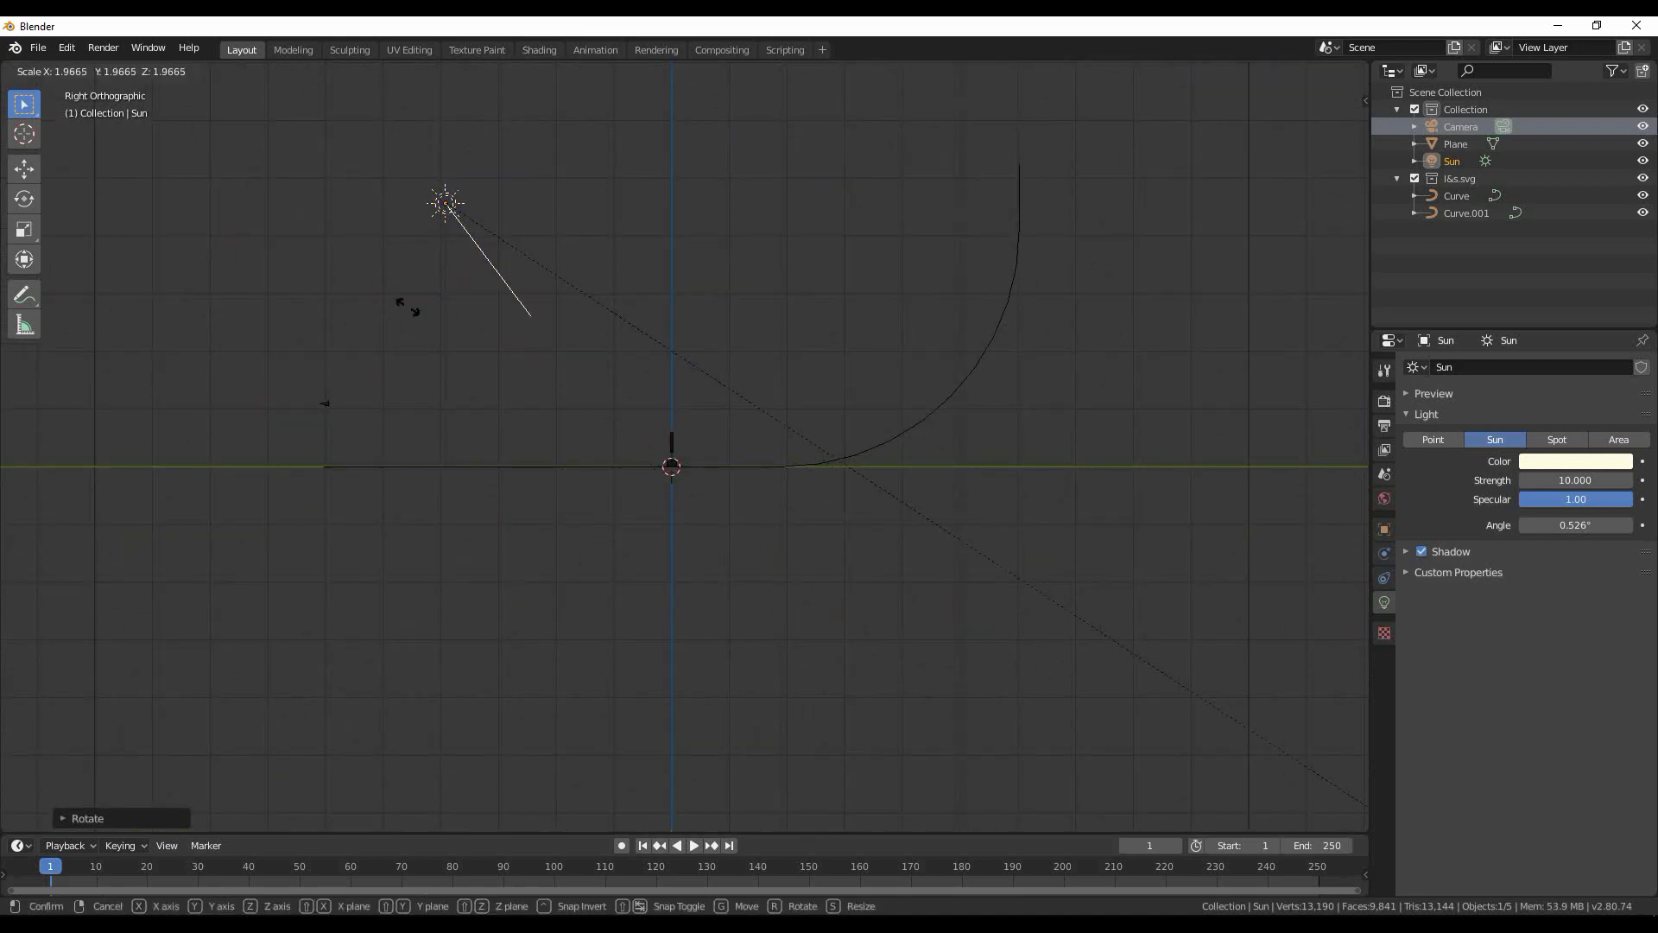
click(1075, 665)
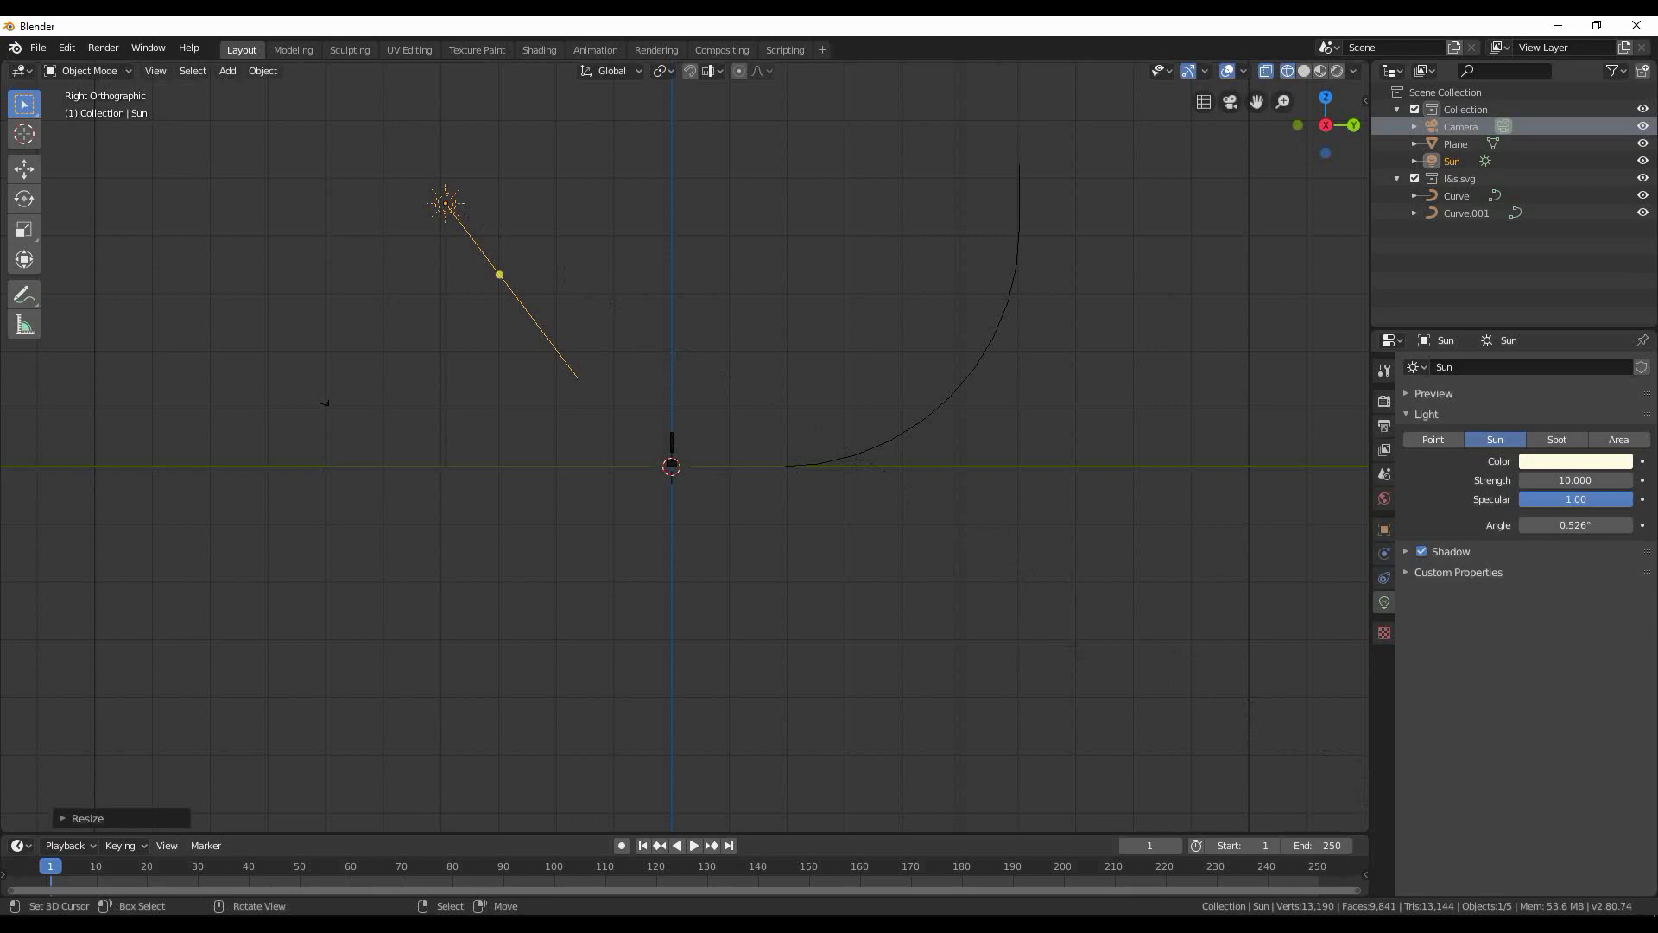
Show the camera view with rendered shading and adjust the camera angle on the text
key(KP_0)
click(1320, 71)
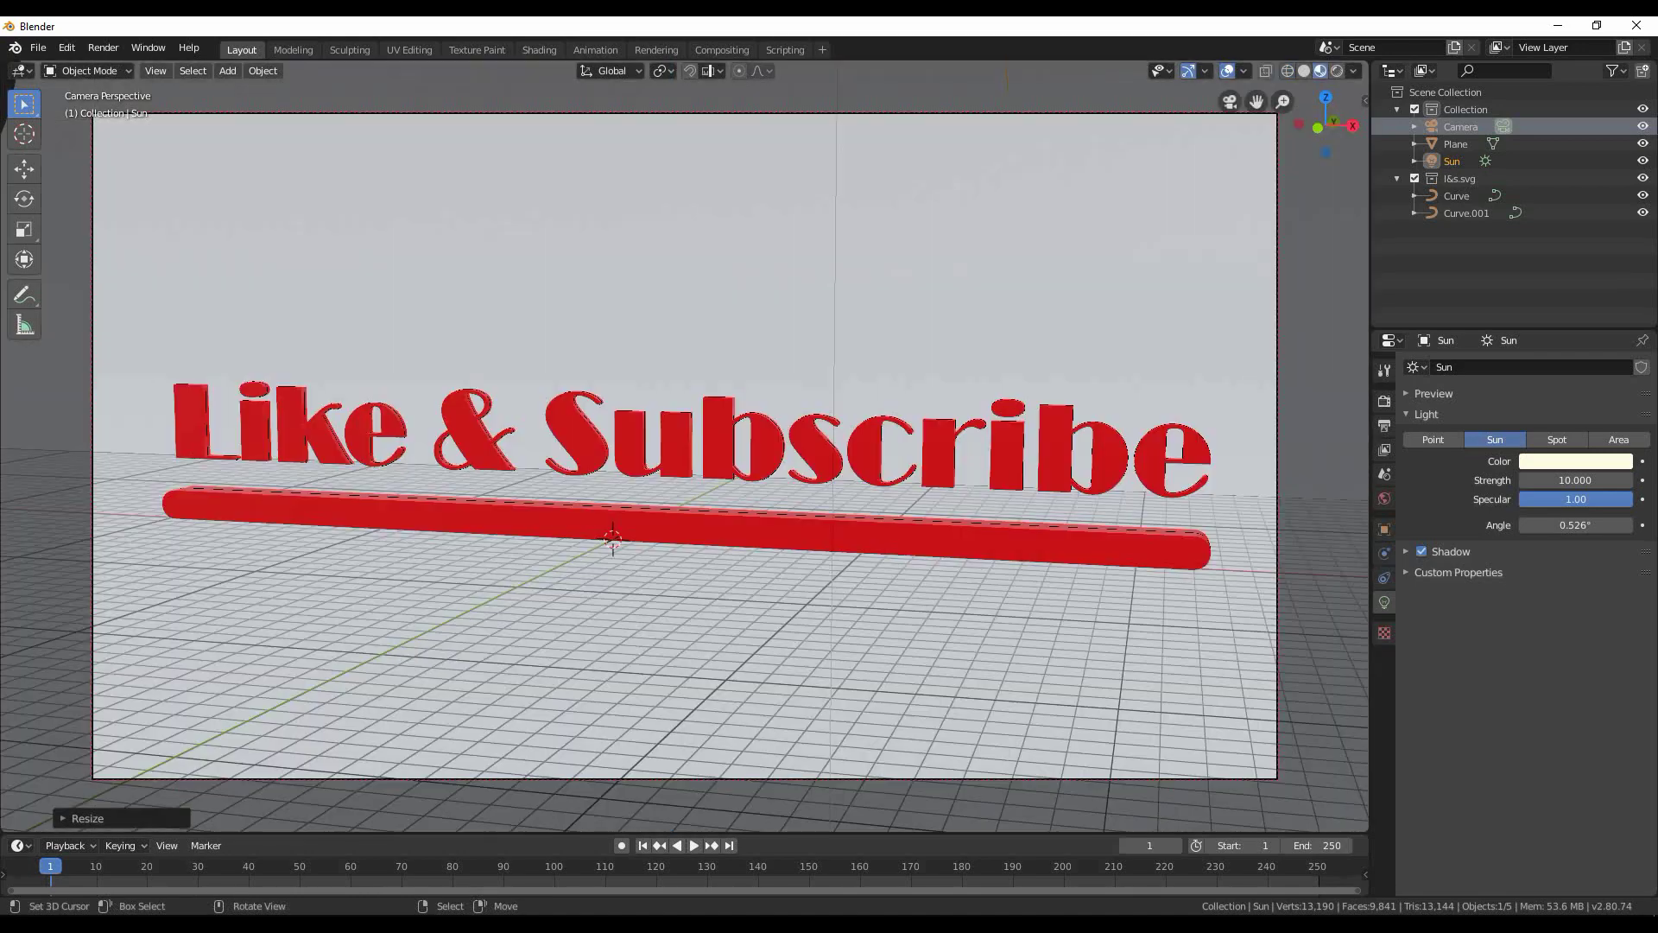
click(1337, 71)
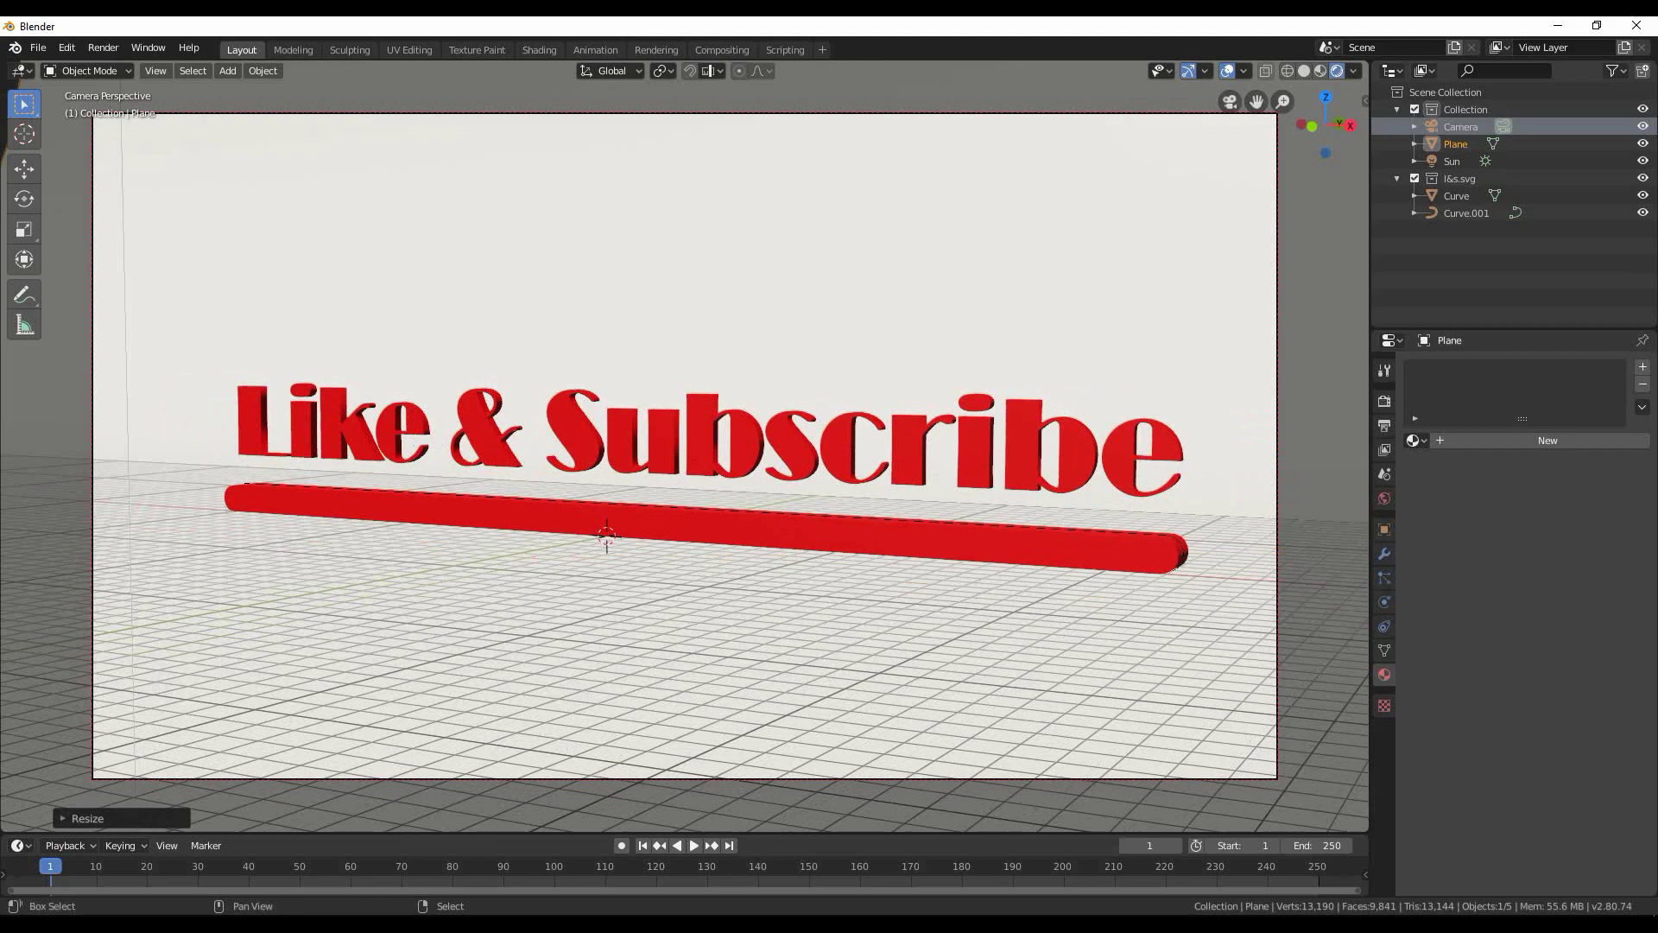
mouse_move(691, 449)
middle_down()
mouse_move(651, 438)
mouse_move(670, 436)
middle_up()
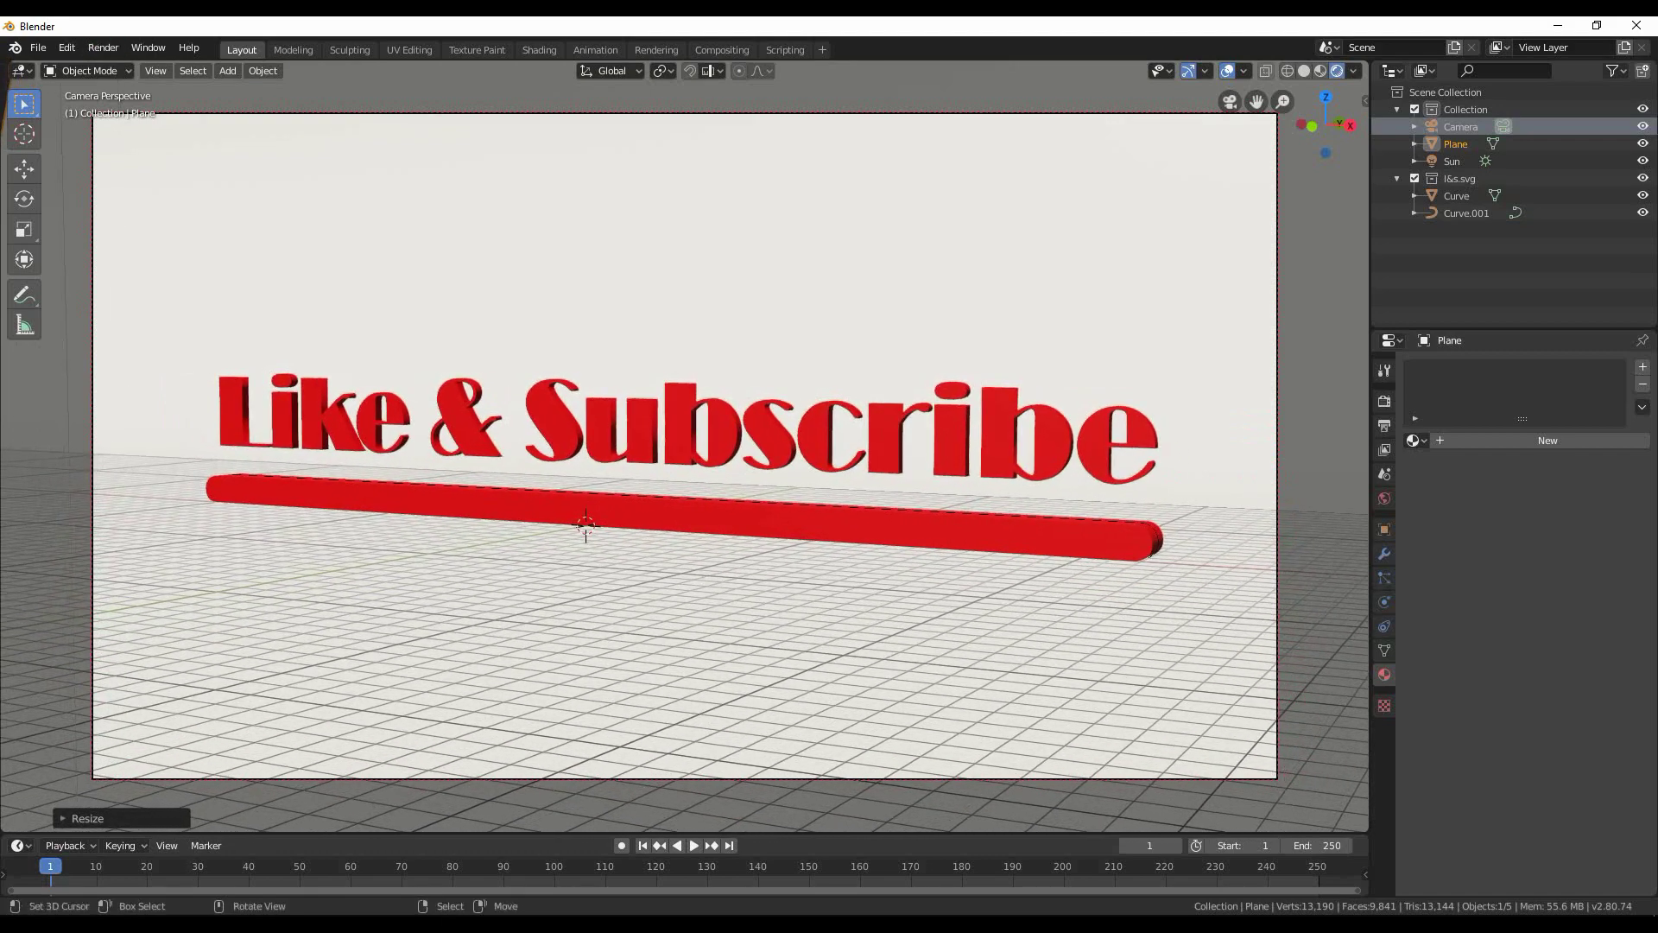
Enable Ambient Occlusion and Screen Space Reflections in the Eevee render settings
click(1384, 401)
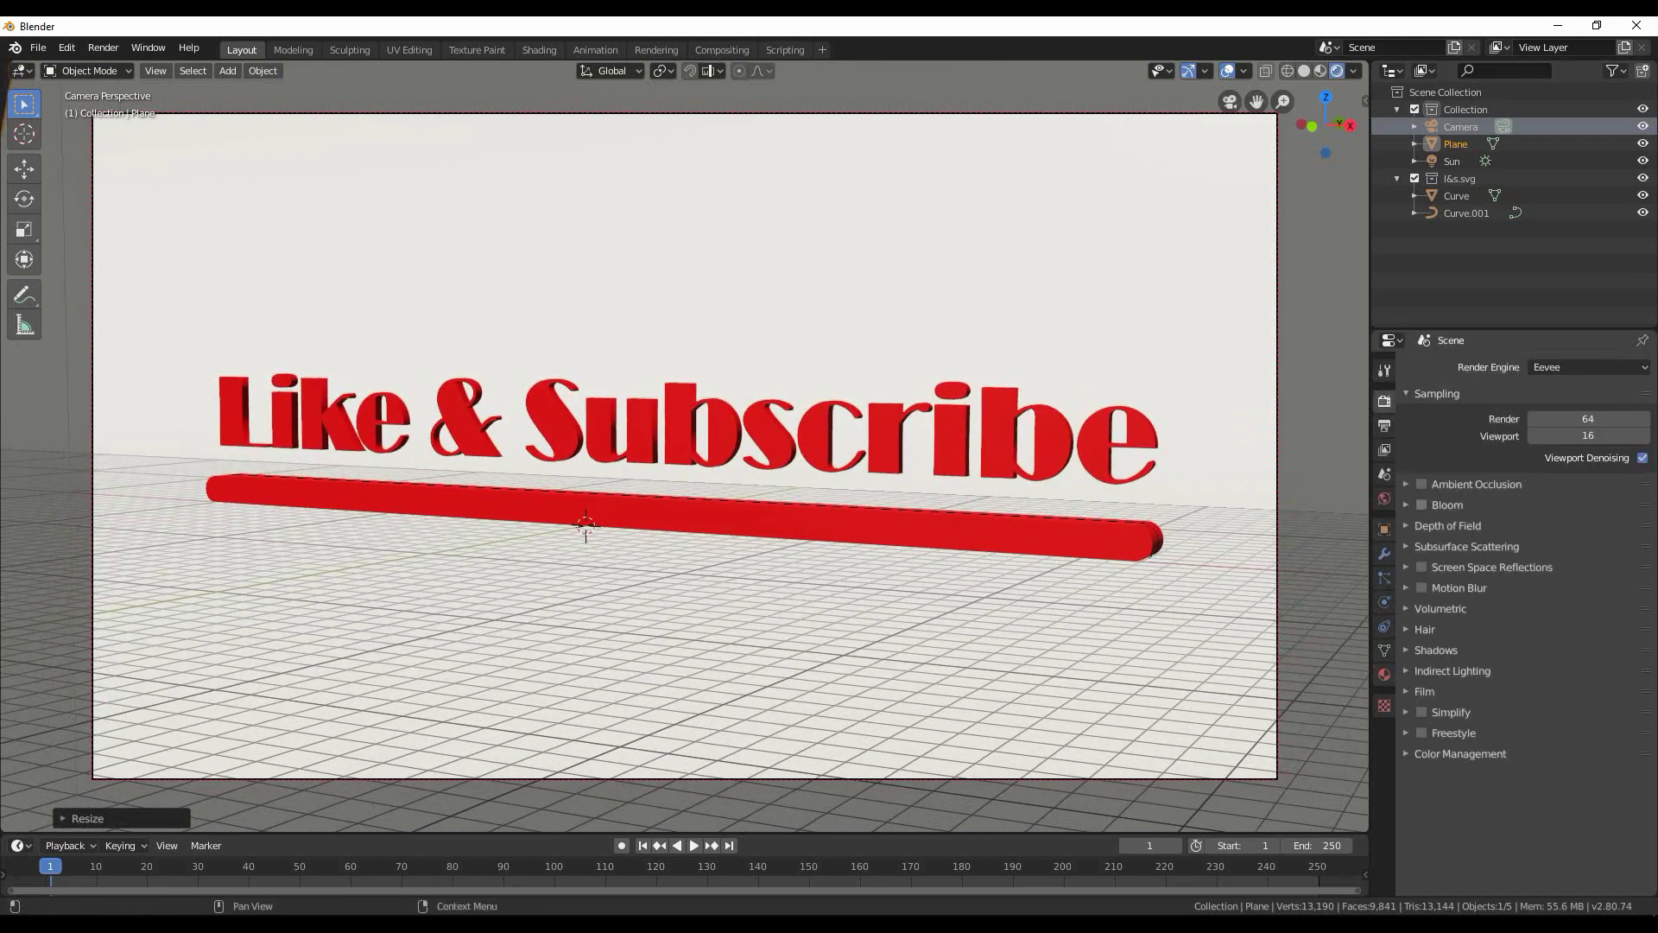
click(1422, 484)
click(1422, 566)
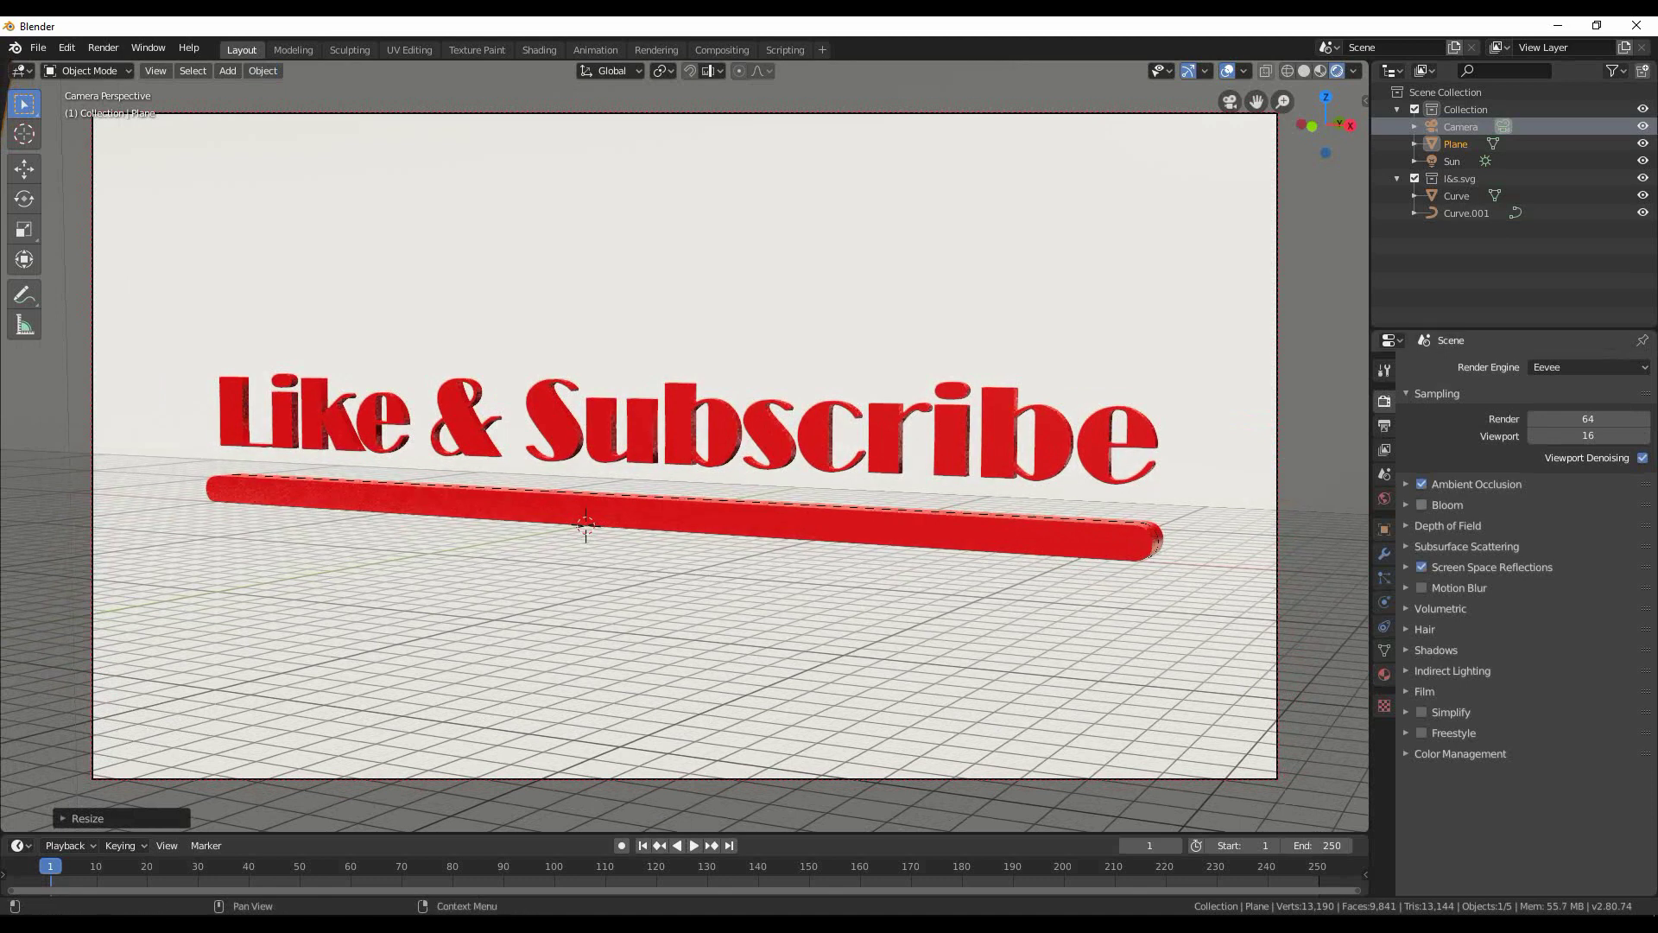
Adjust the volumetric tile size and samples in the Eevee render settings
click(1440, 608)
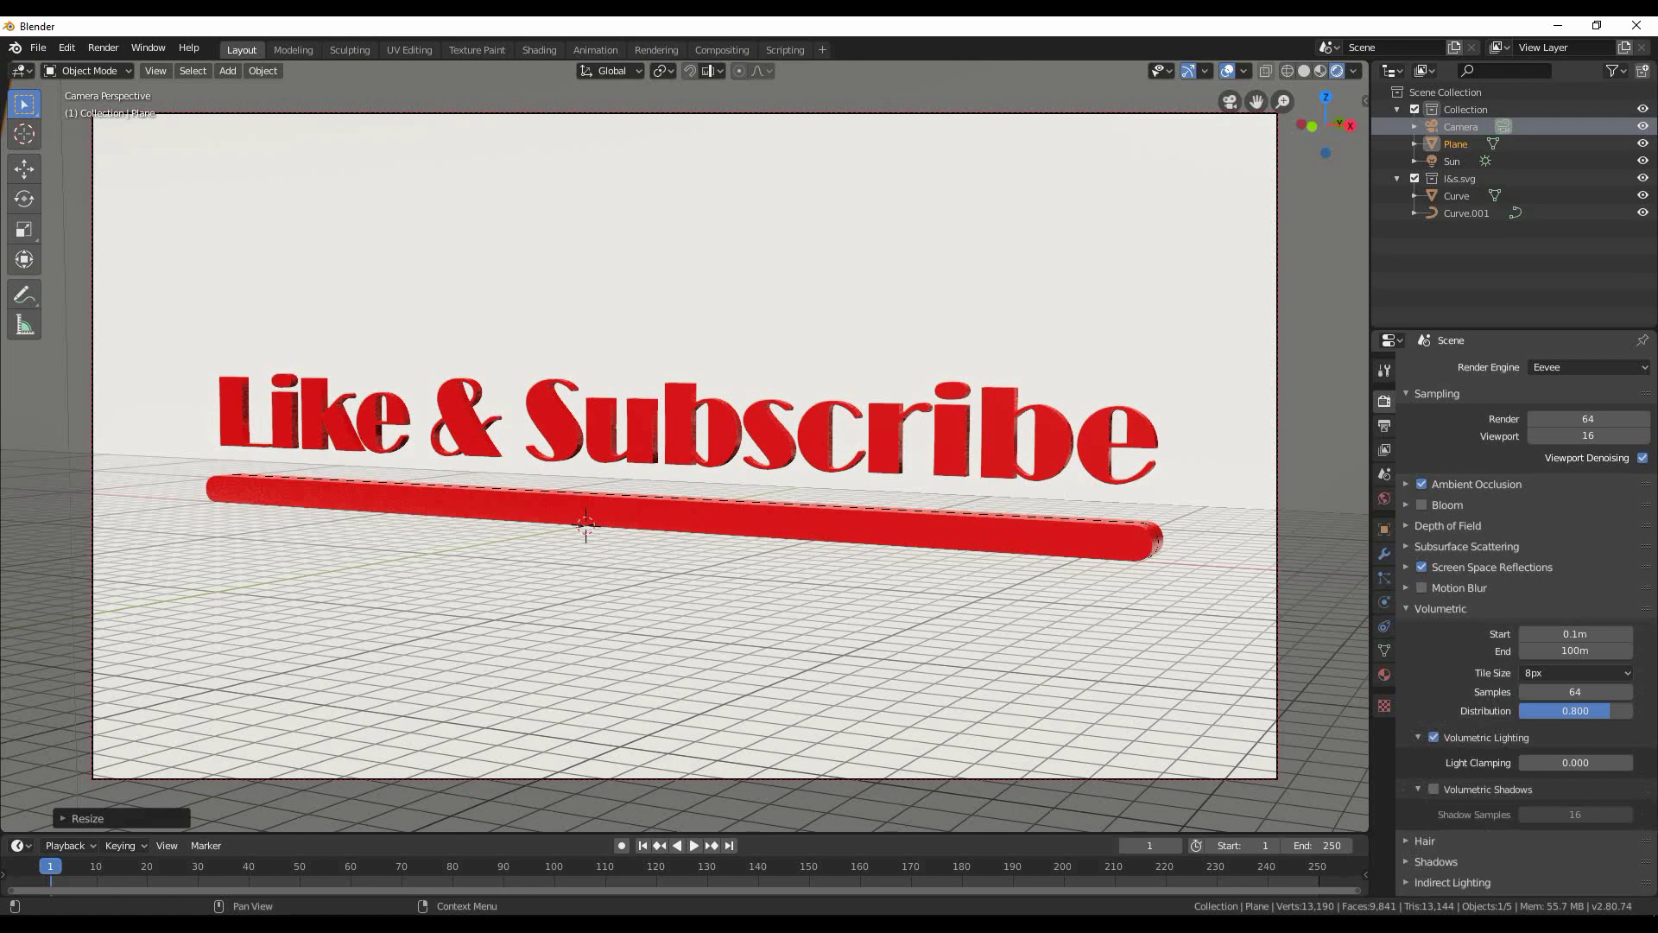
click(1575, 673)
click(1575, 692)
click(1440, 607)
Set the render samples to 500 and render the image from the camera
click(1587, 419)
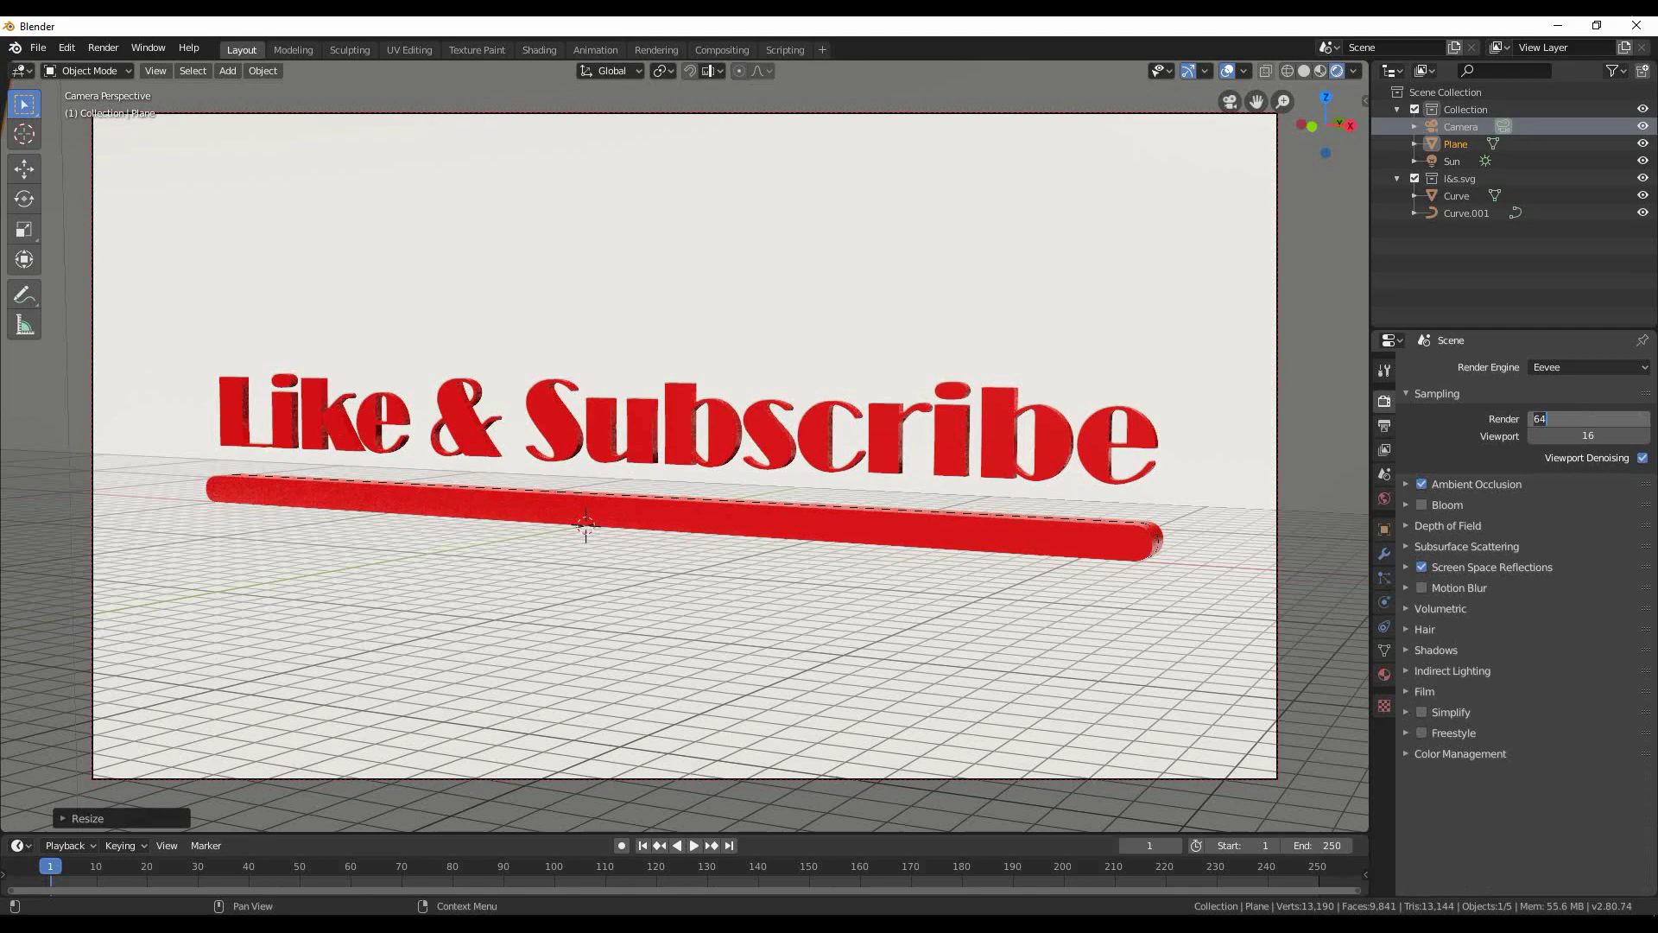
key(Return)
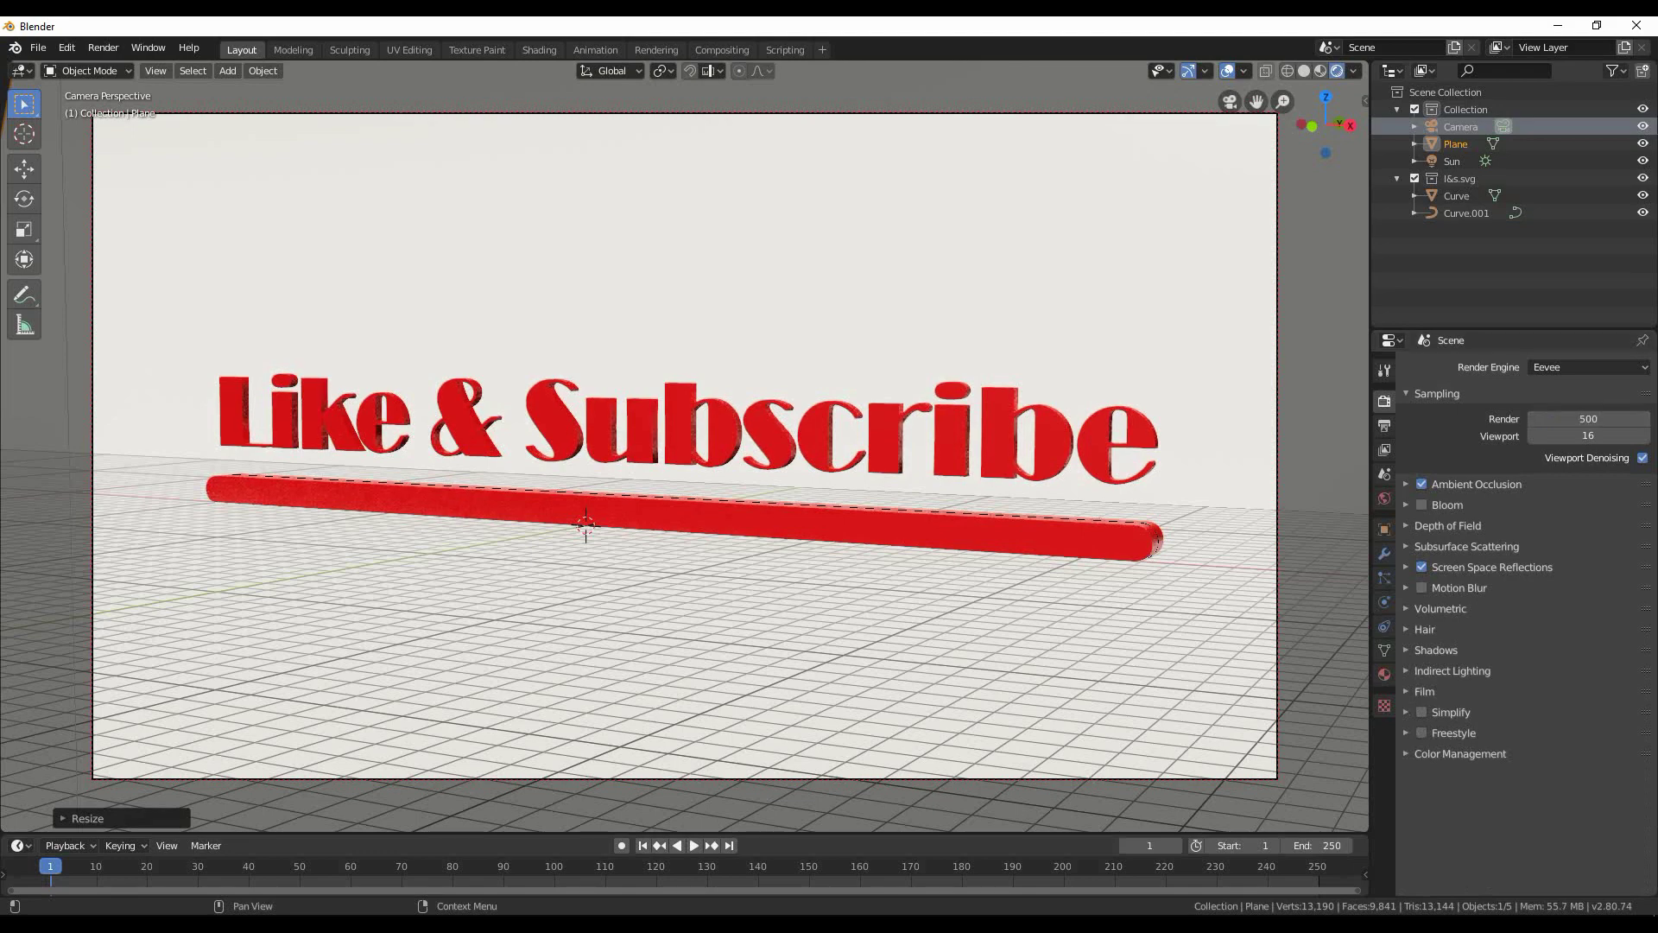
click(104, 48)
click(137, 68)
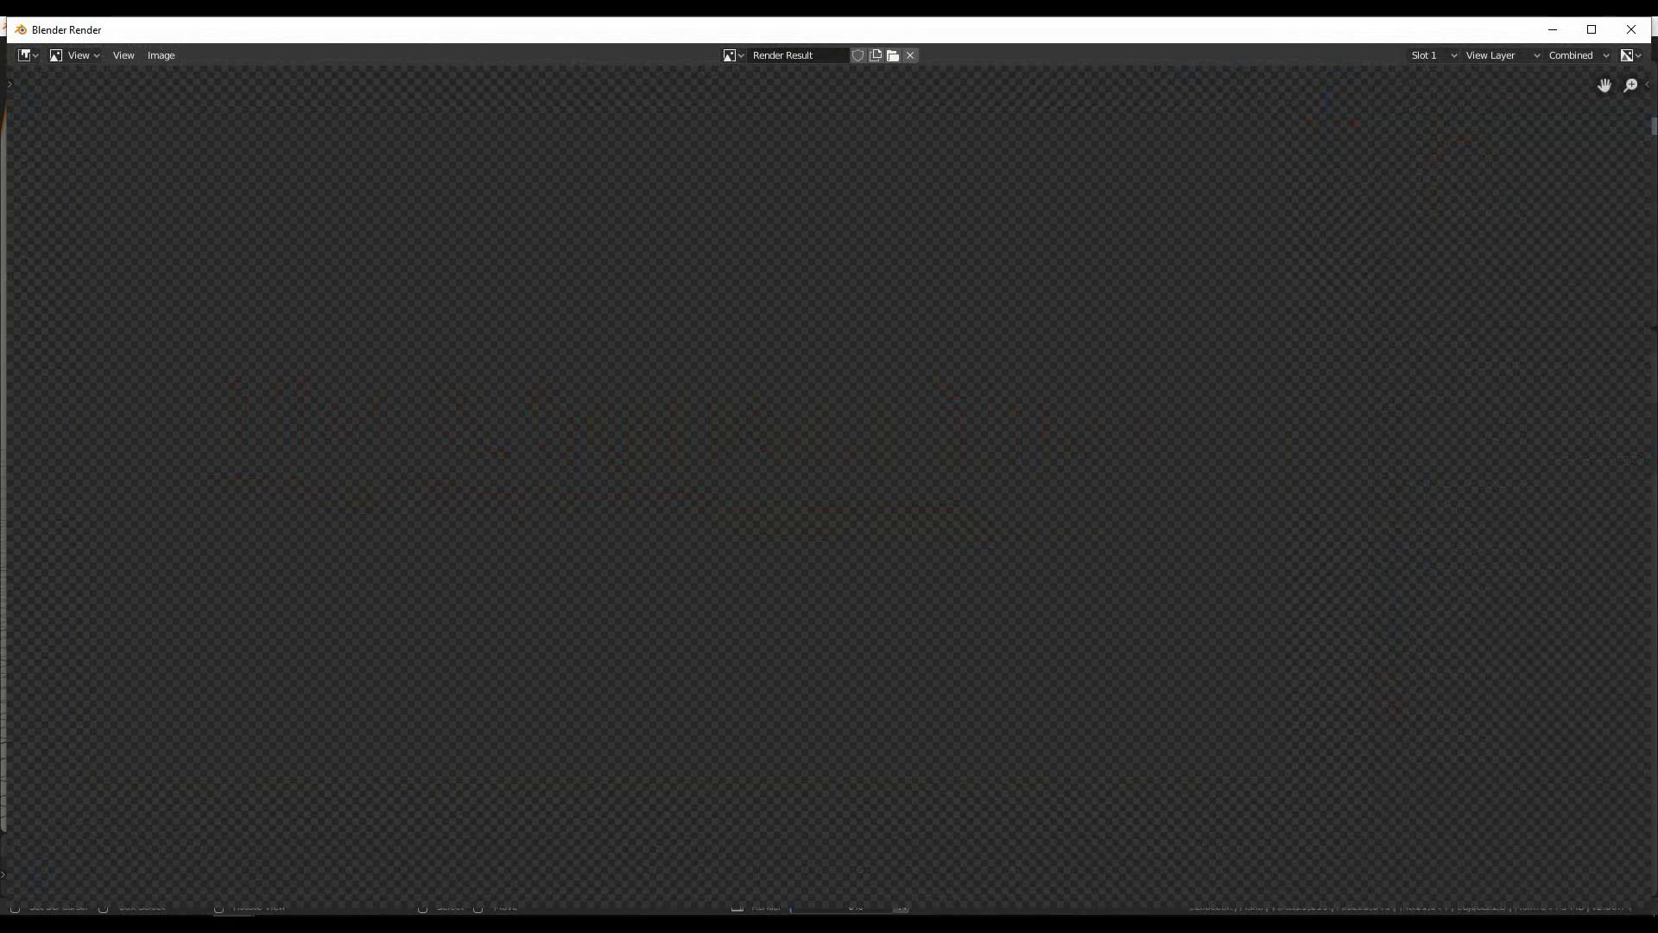
scroll(829, 487, down, 1)
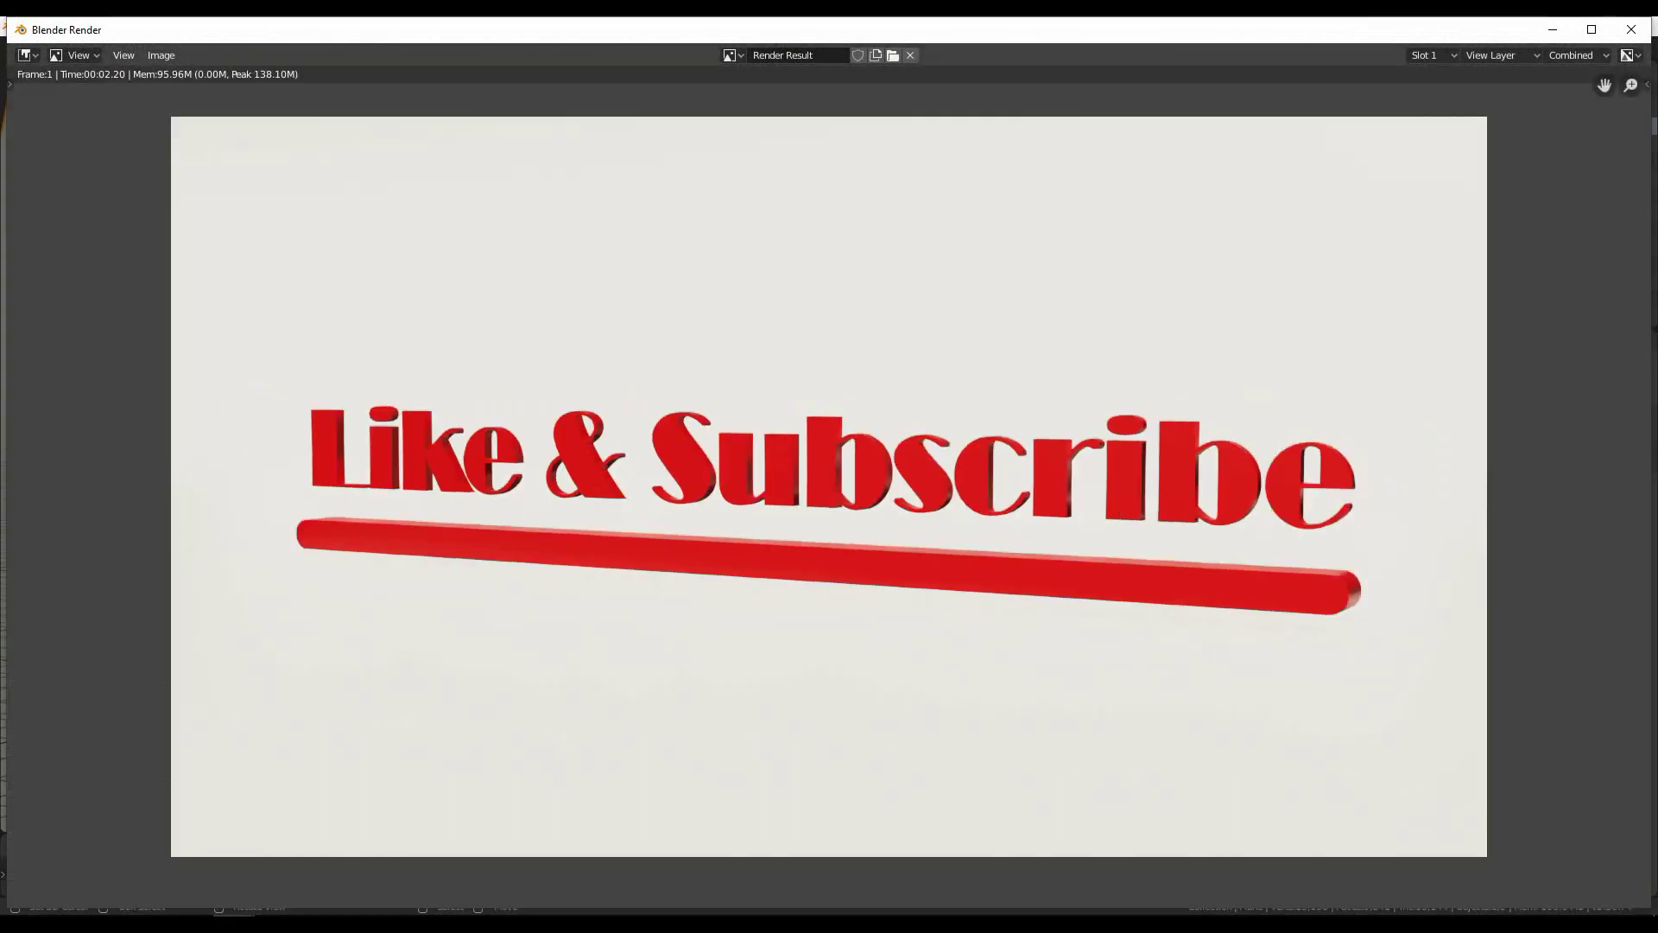